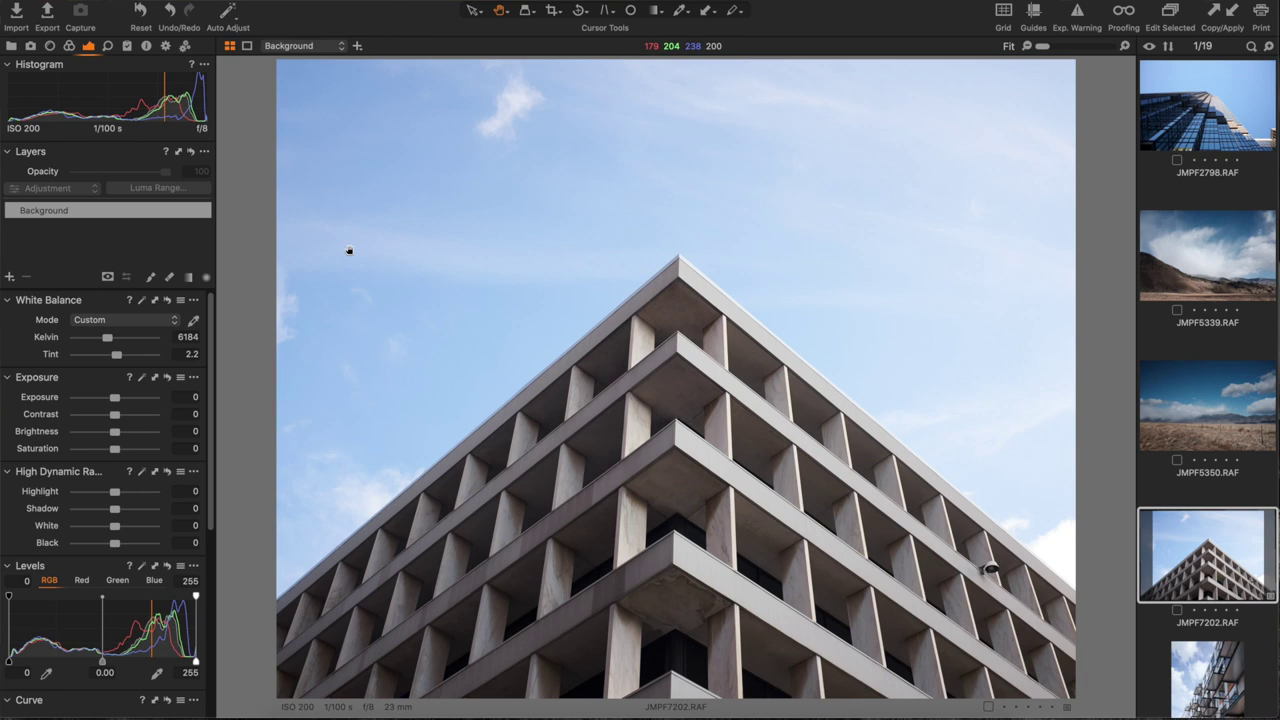
# Try full desaturation and restore it, then enable Black & White conversion in the Color tab.
pyautogui.click(72, 449)
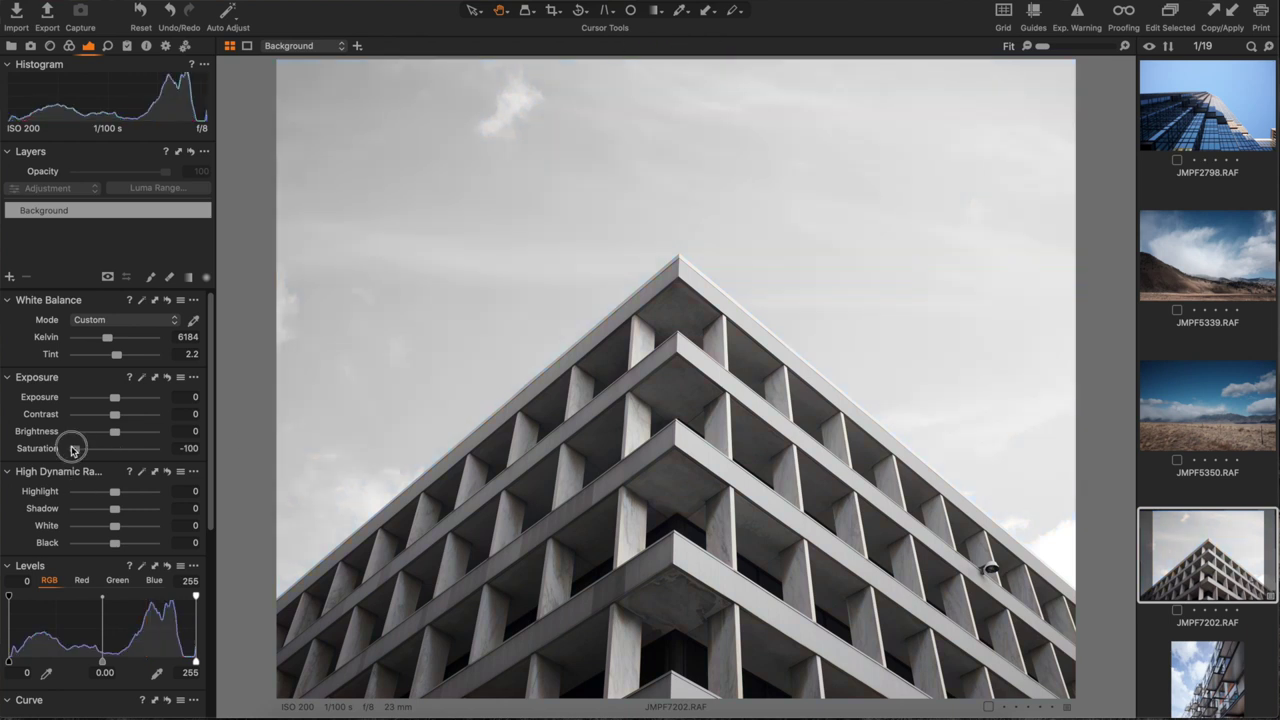
pyautogui.doubleClick(76, 452)
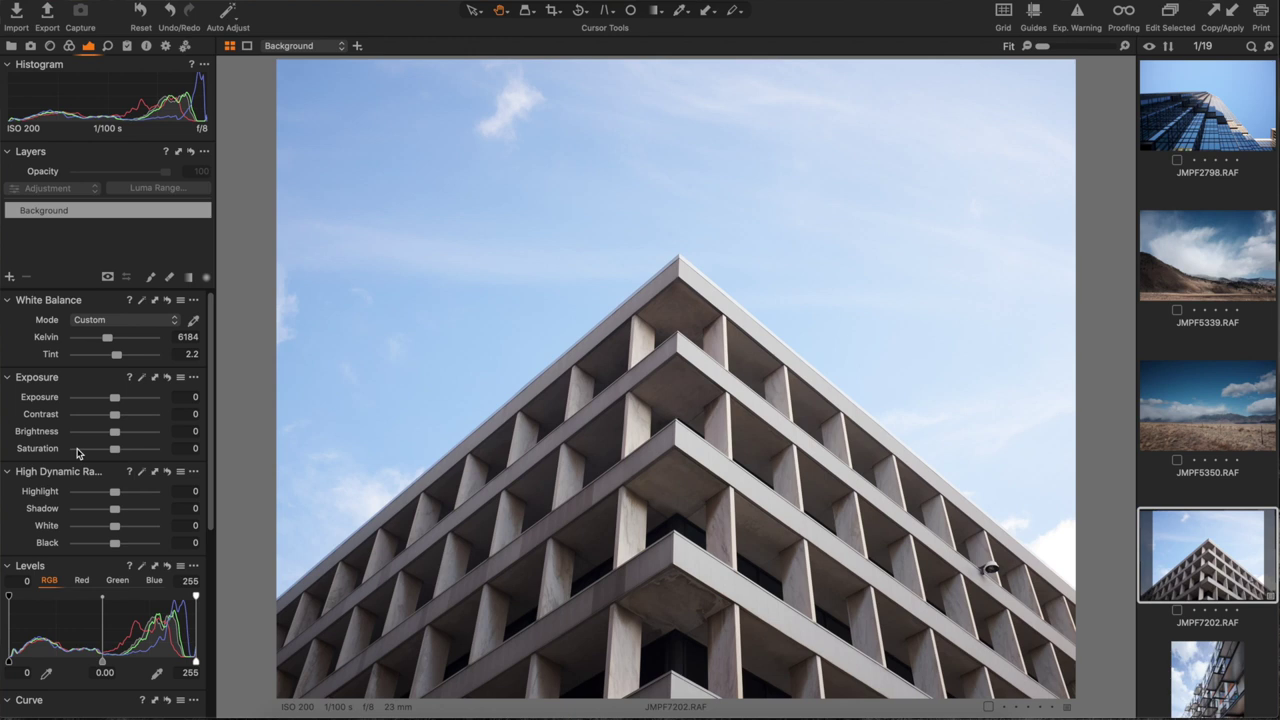
pyautogui.click(69, 46)
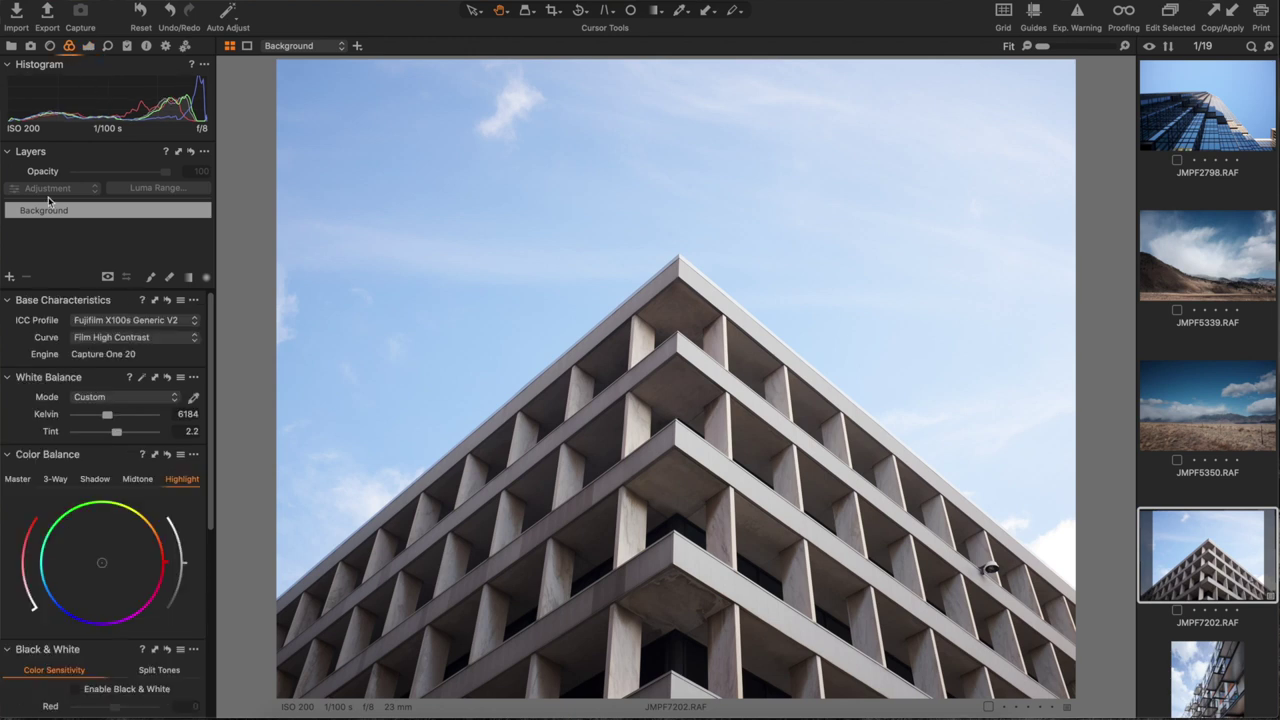
pyautogui.scroll(-6, 45, 325)
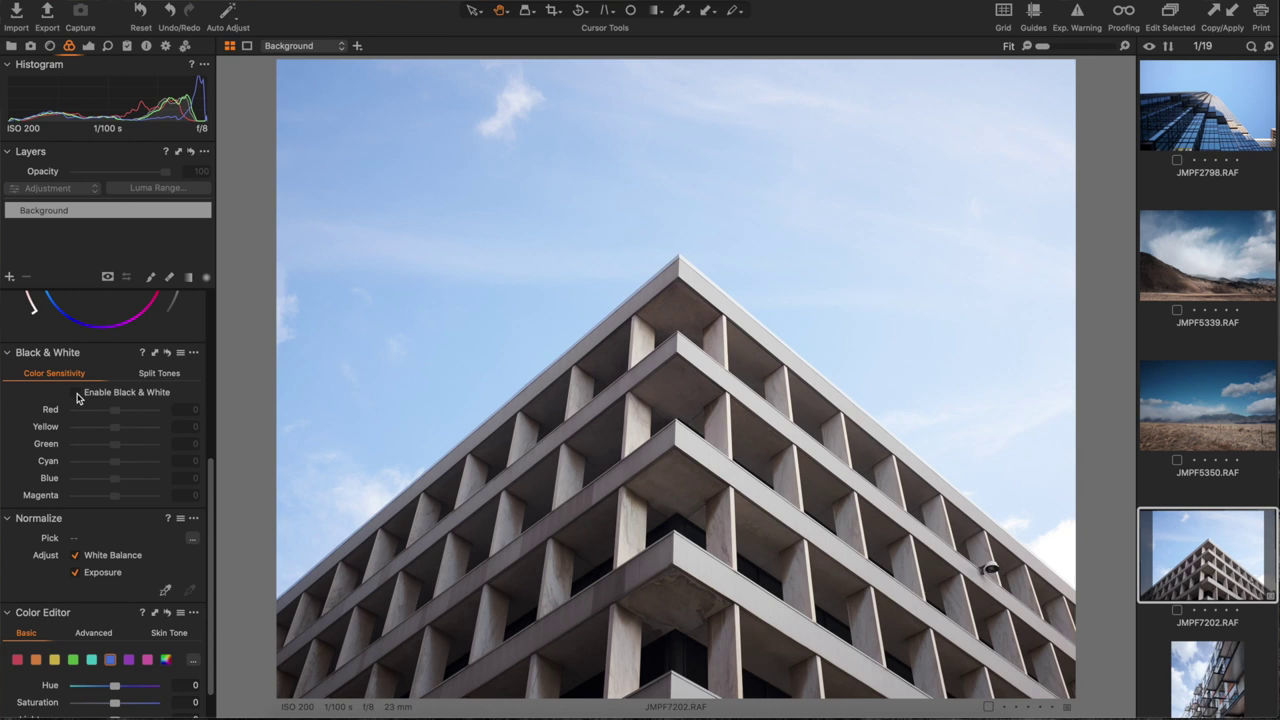
pyautogui.click(76, 393)
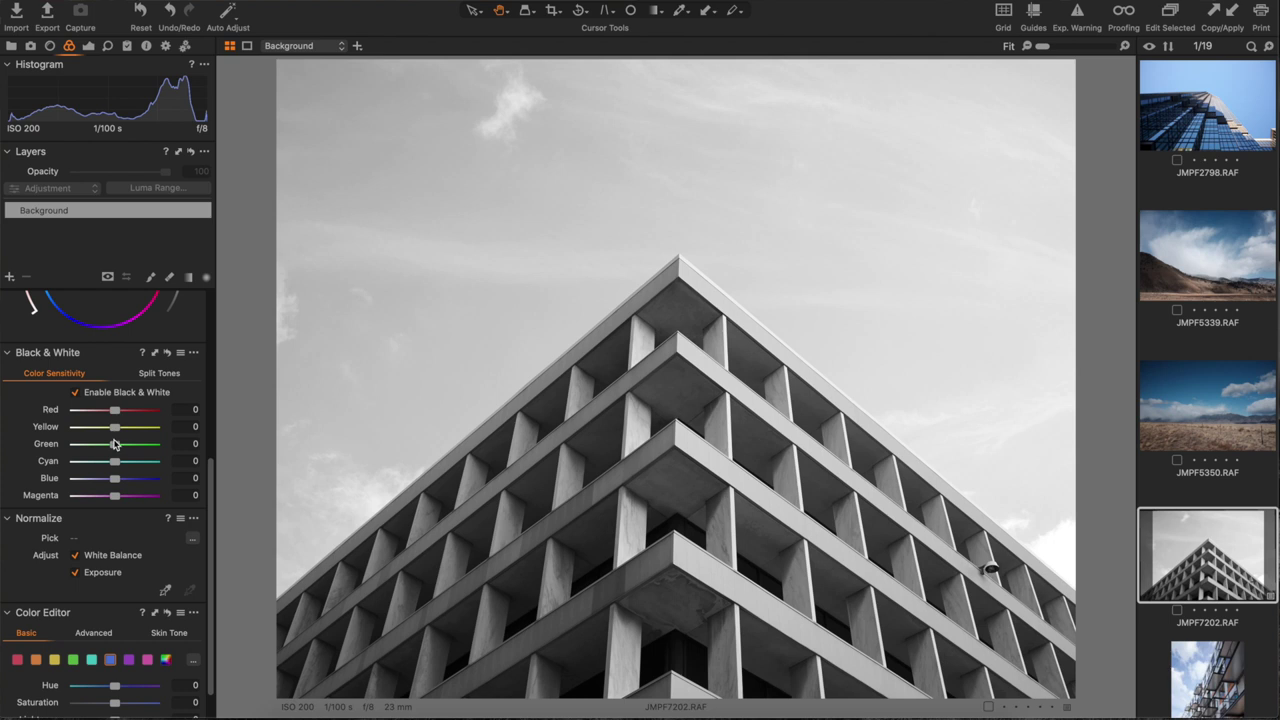
# Test the Red sensitivity slider at its maximum and minimum before returning it to 0.
pyautogui.moveTo(116, 413); pyautogui.dragTo(190, 420)
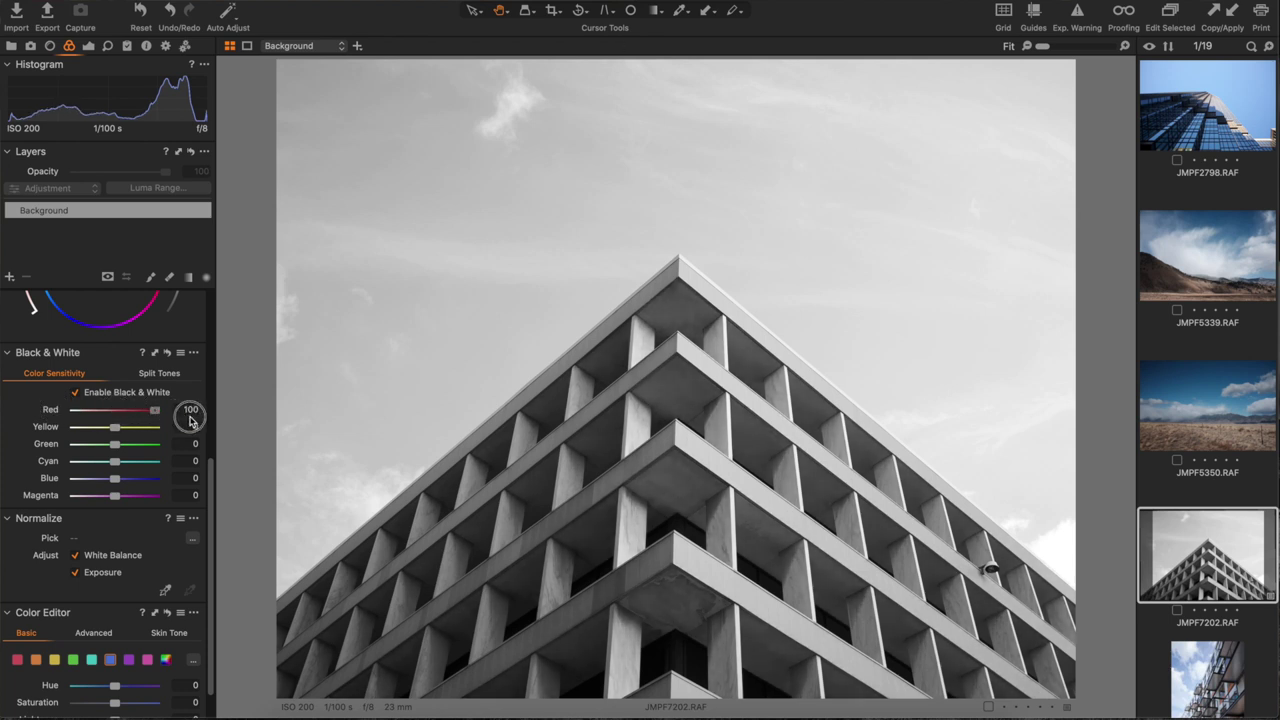
pyautogui.moveTo(190, 420); pyautogui.dragTo(34, 416)
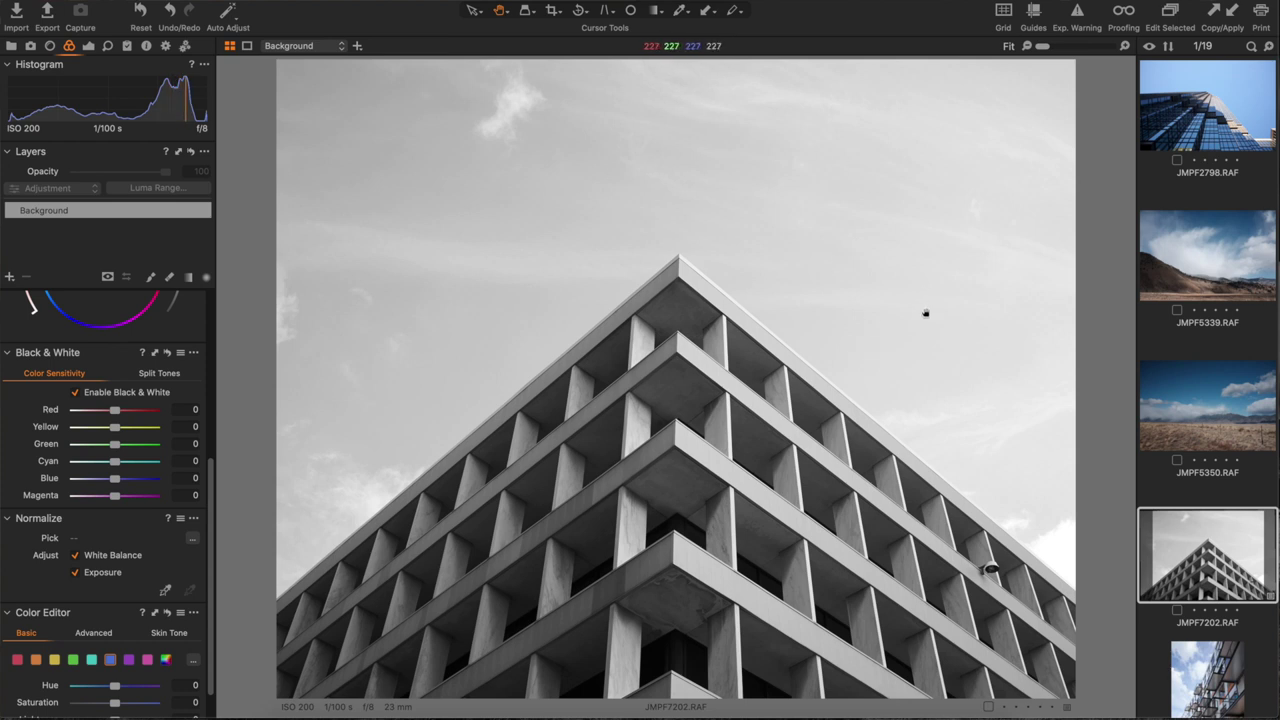
pyautogui.click(116, 462)
# Darken the sky with Cyan -77 and raise Red, then compare against the colour original.
pyautogui.moveTo(116, 462); pyautogui.dragTo(70, 480)
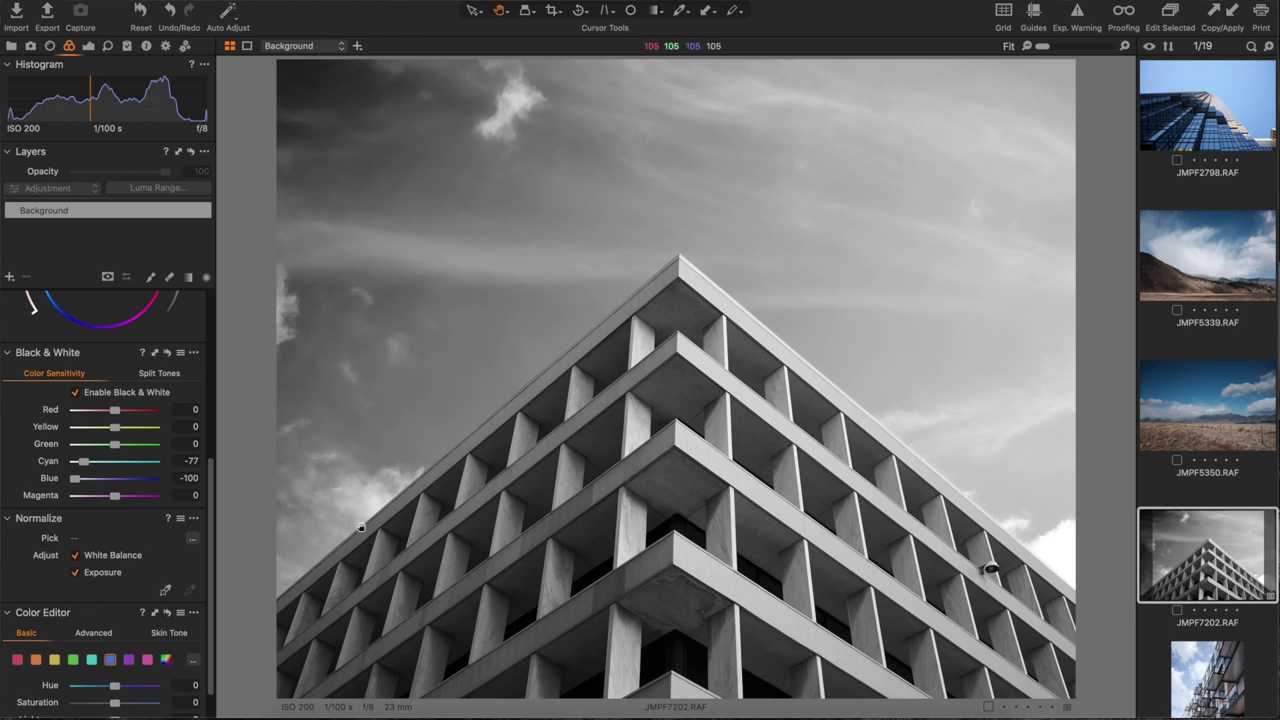
pyautogui.moveTo(115, 410); pyautogui.dragTo(87, 443)
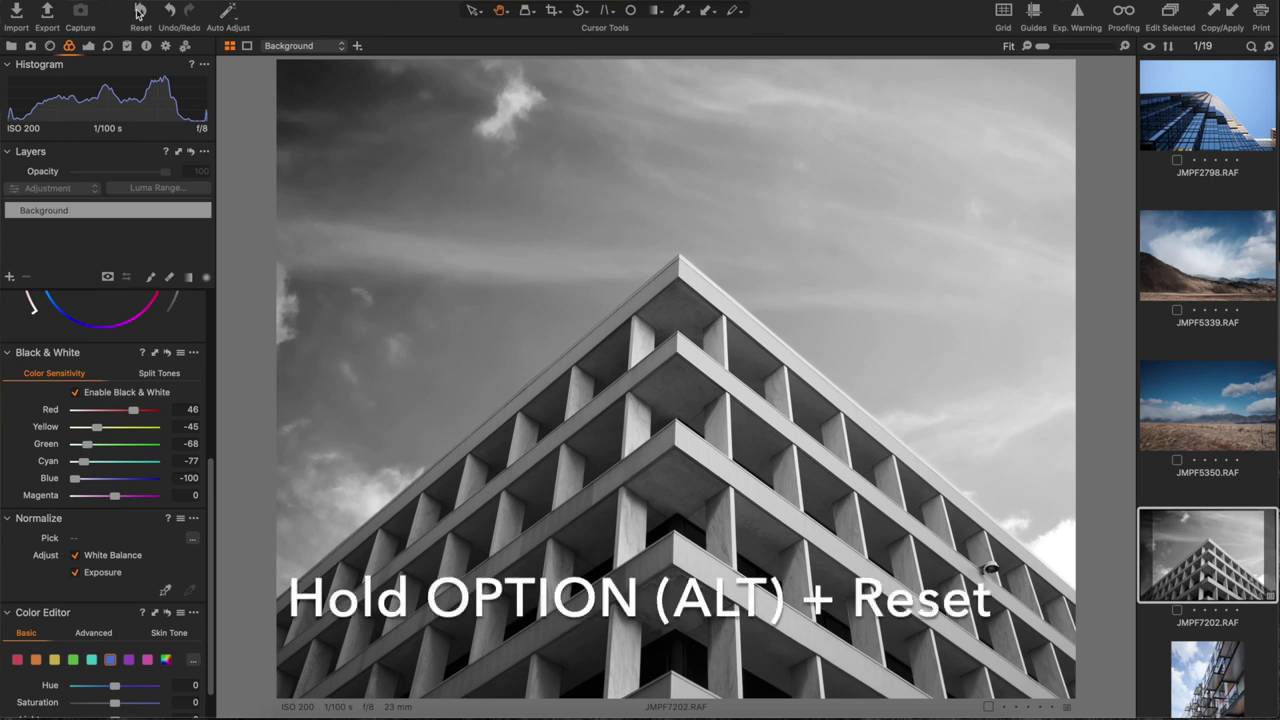
pyautogui.keyDown('alt'); pyautogui.click(140, 11); pyautogui.keyUp('alt')
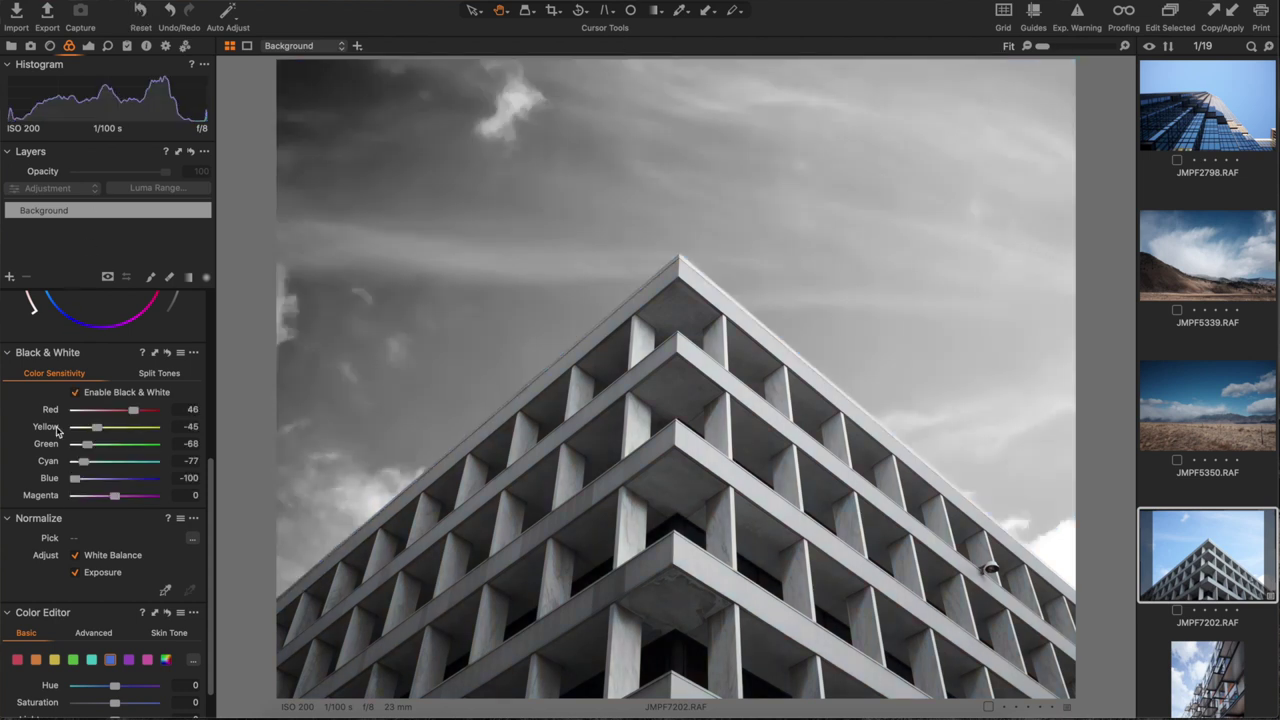
pyautogui.scroll(5, 55, 432)
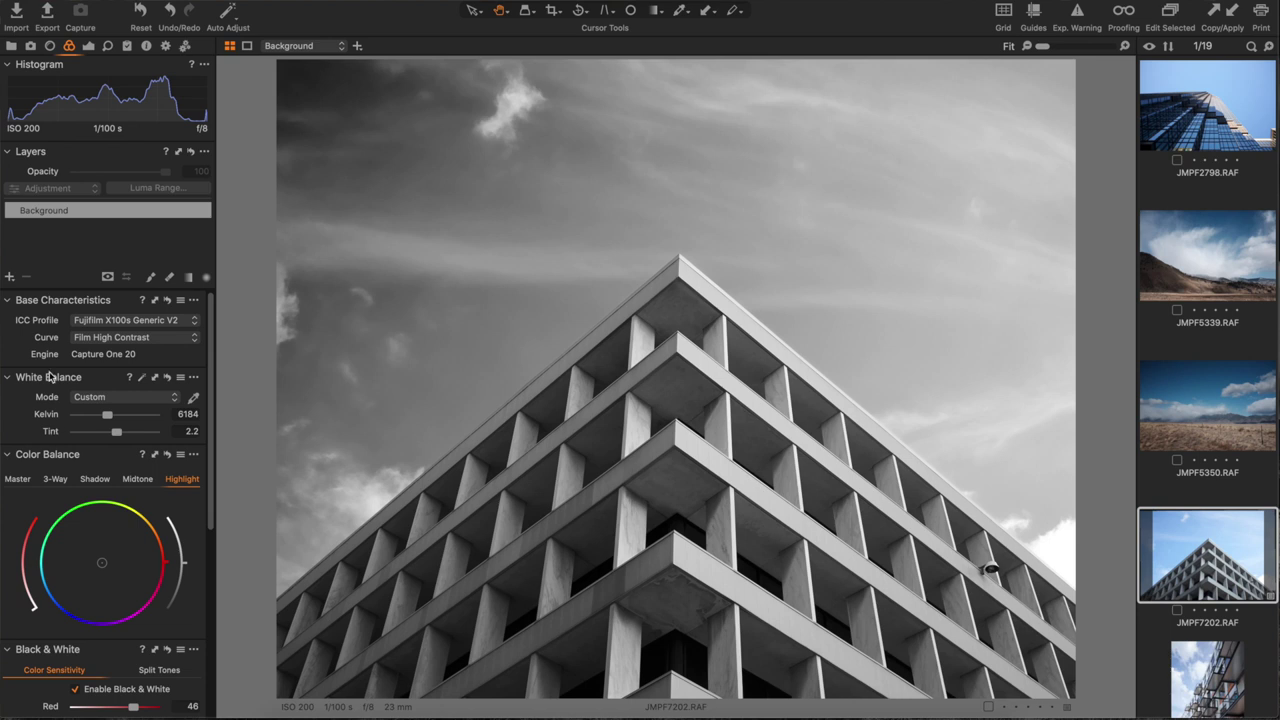
pyautogui.click(89, 47)
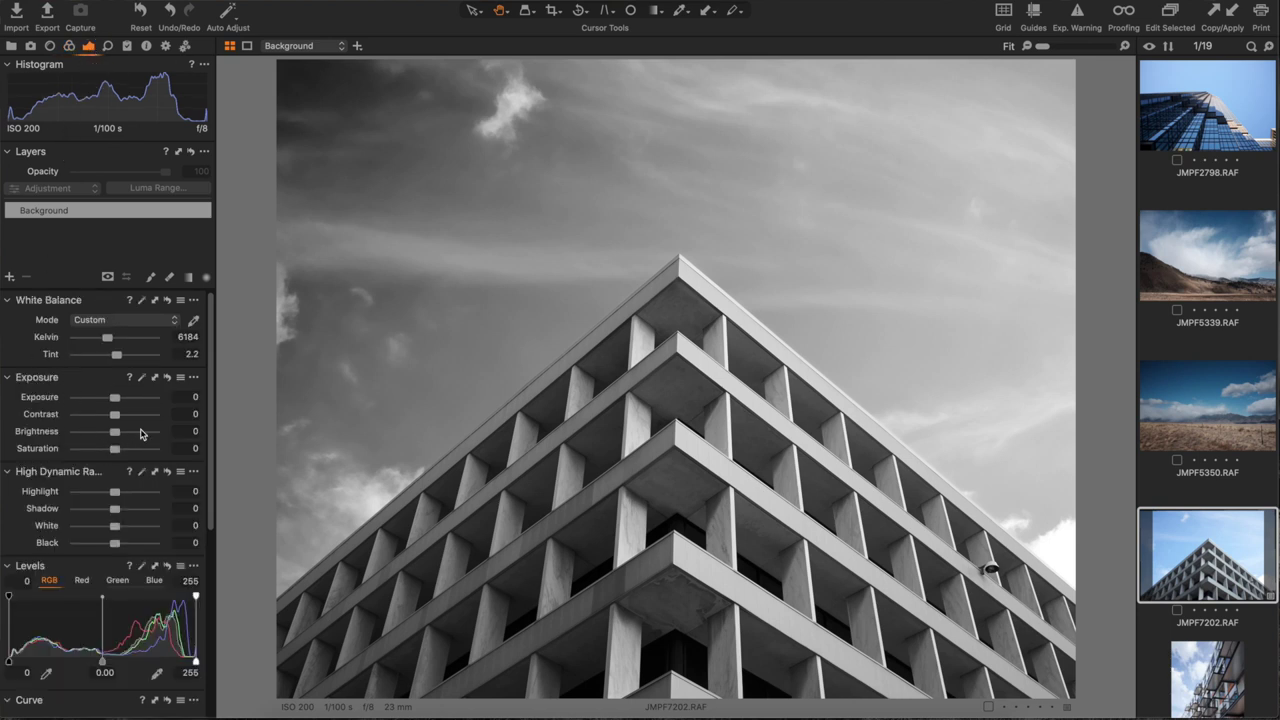
# Set Contrast to 15, HDR Highlight to -42 and Brightness to 7.
pyautogui.click(128, 416)
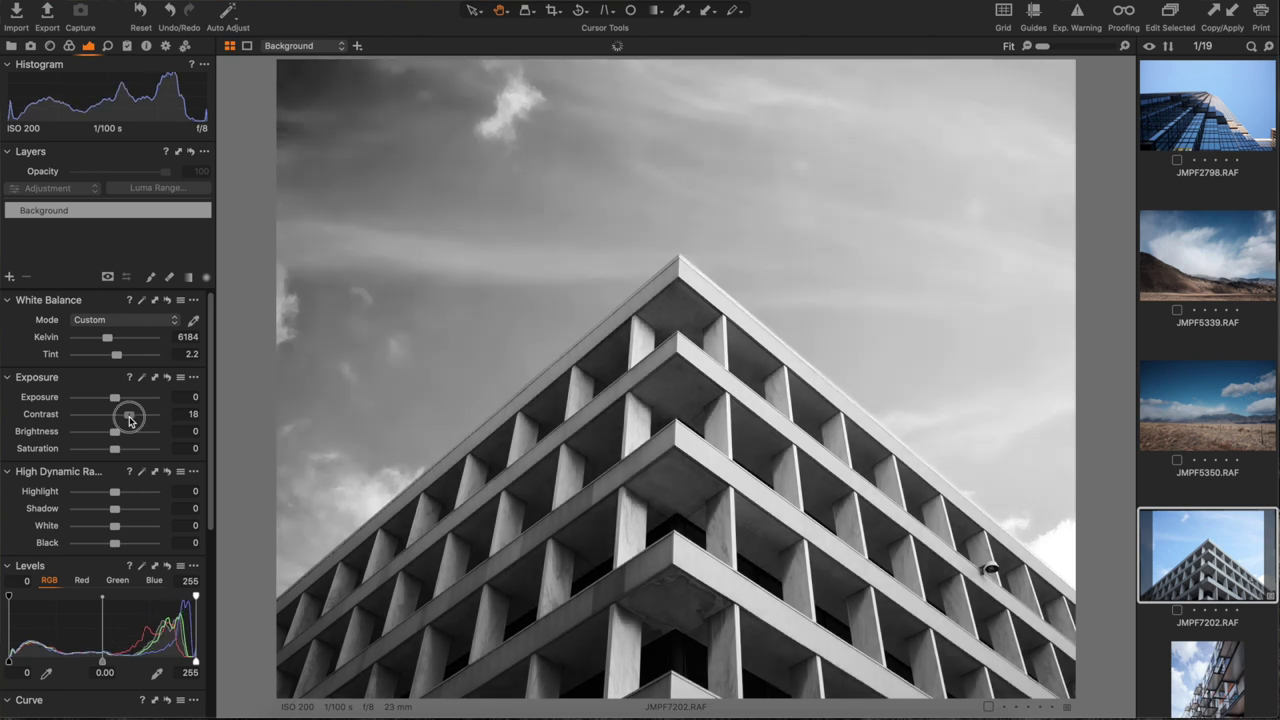
pyautogui.moveTo(129, 420); pyautogui.dragTo(127, 421)
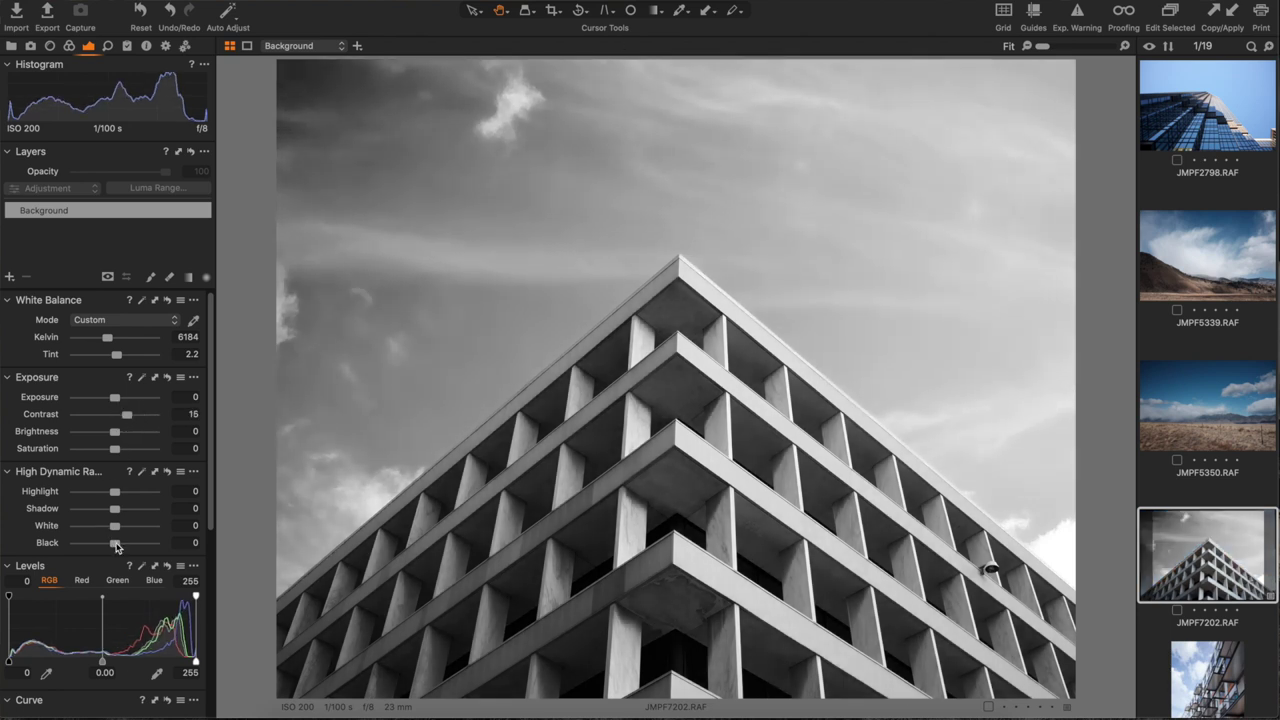
pyautogui.moveTo(113, 496); pyautogui.dragTo(98, 495)
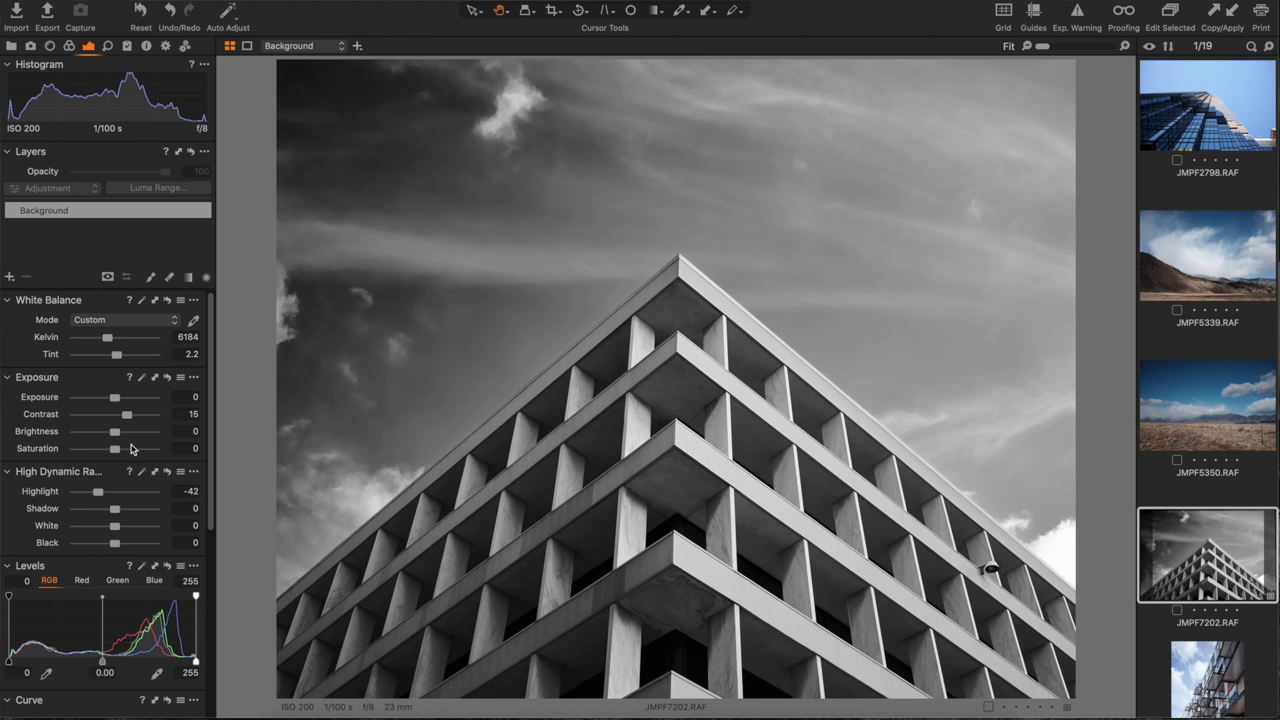
pyautogui.moveTo(117, 435); pyautogui.dragTo(123, 435)
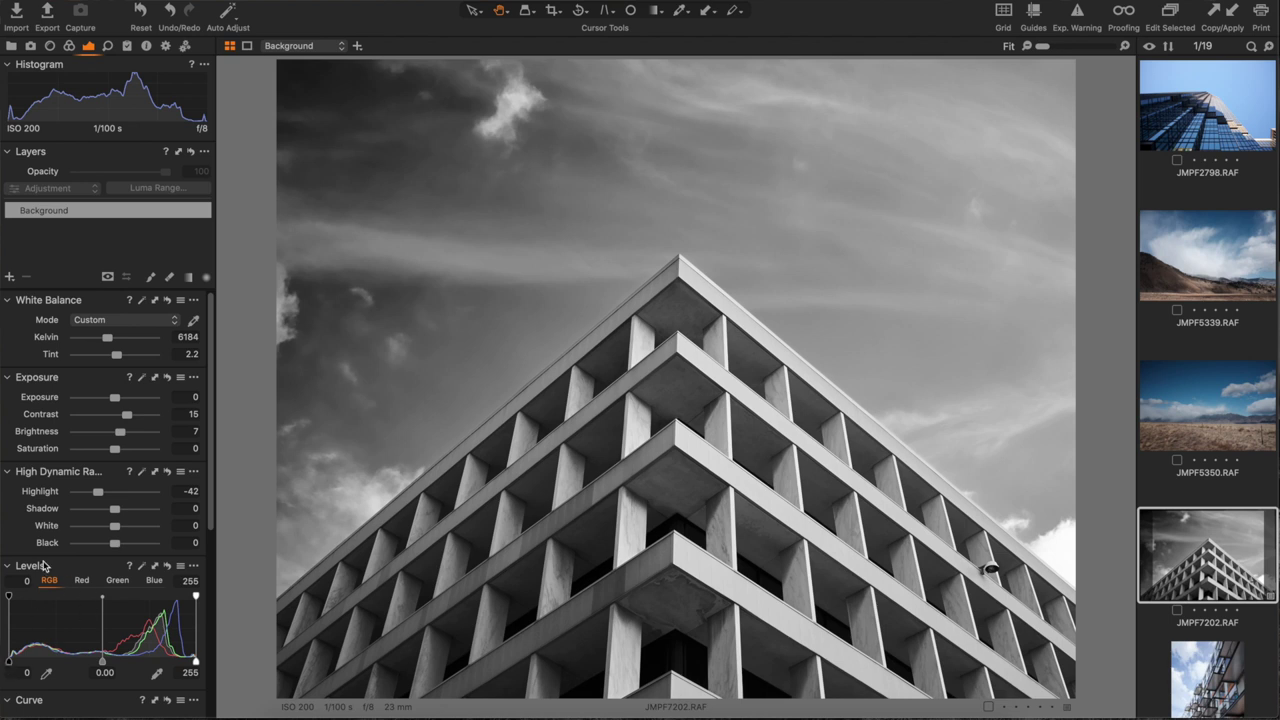
# Set the Levels black point to 7 and white point to 241.
pyautogui.scroll(-3, 55, 578)
pyautogui.moveTo(9, 598); pyautogui.dragTo(14, 601)
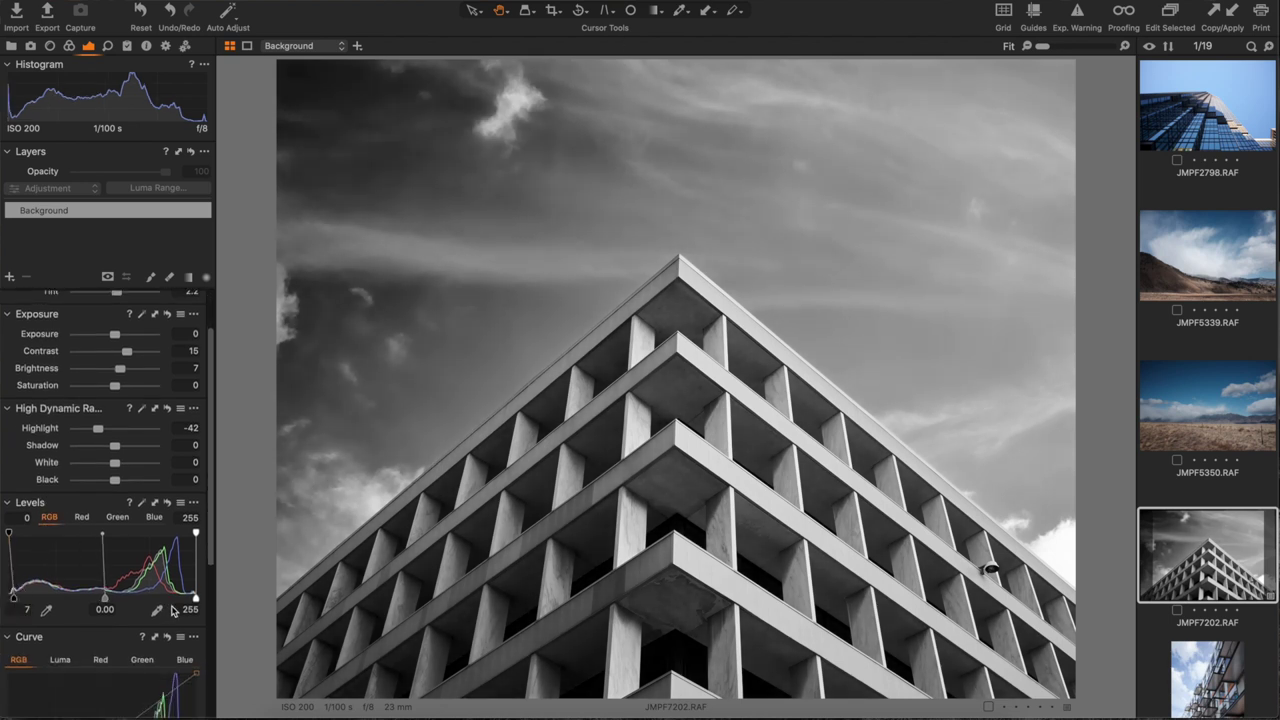
pyautogui.moveTo(196, 600); pyautogui.dragTo(185, 599)
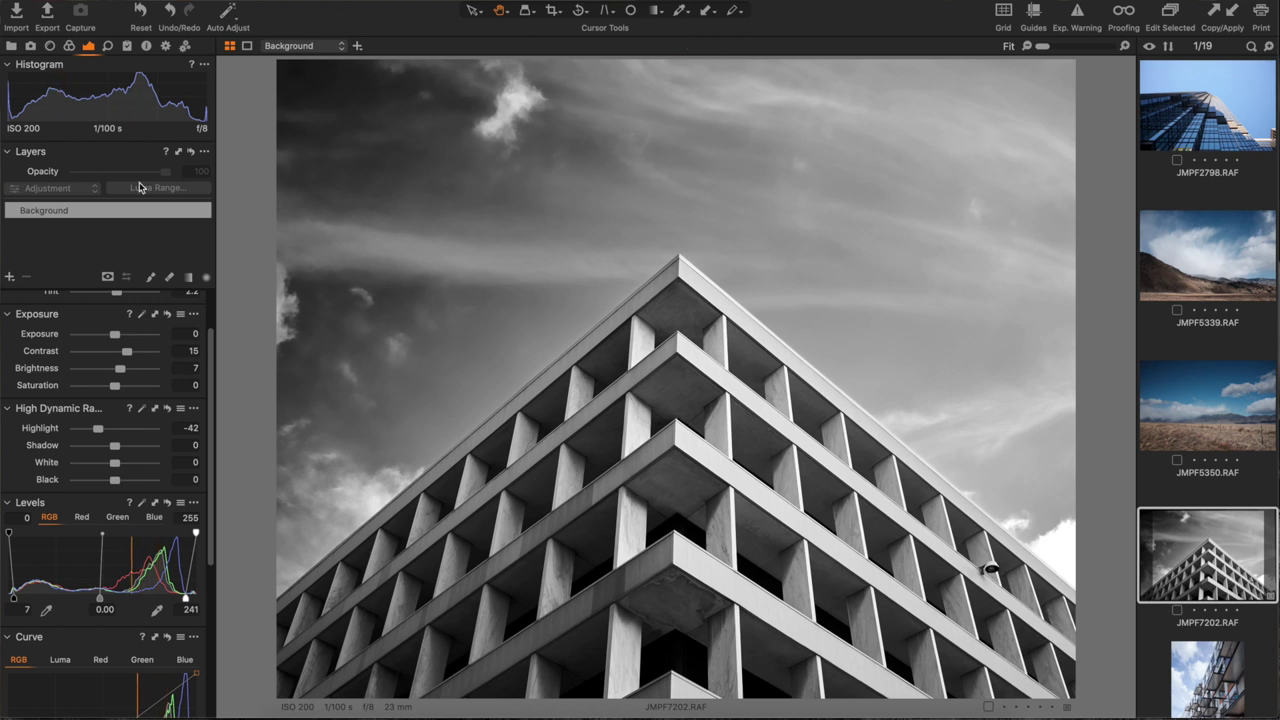
# Add a new adjustment layer named 'SKY Right'.
pyautogui.click(9, 278)
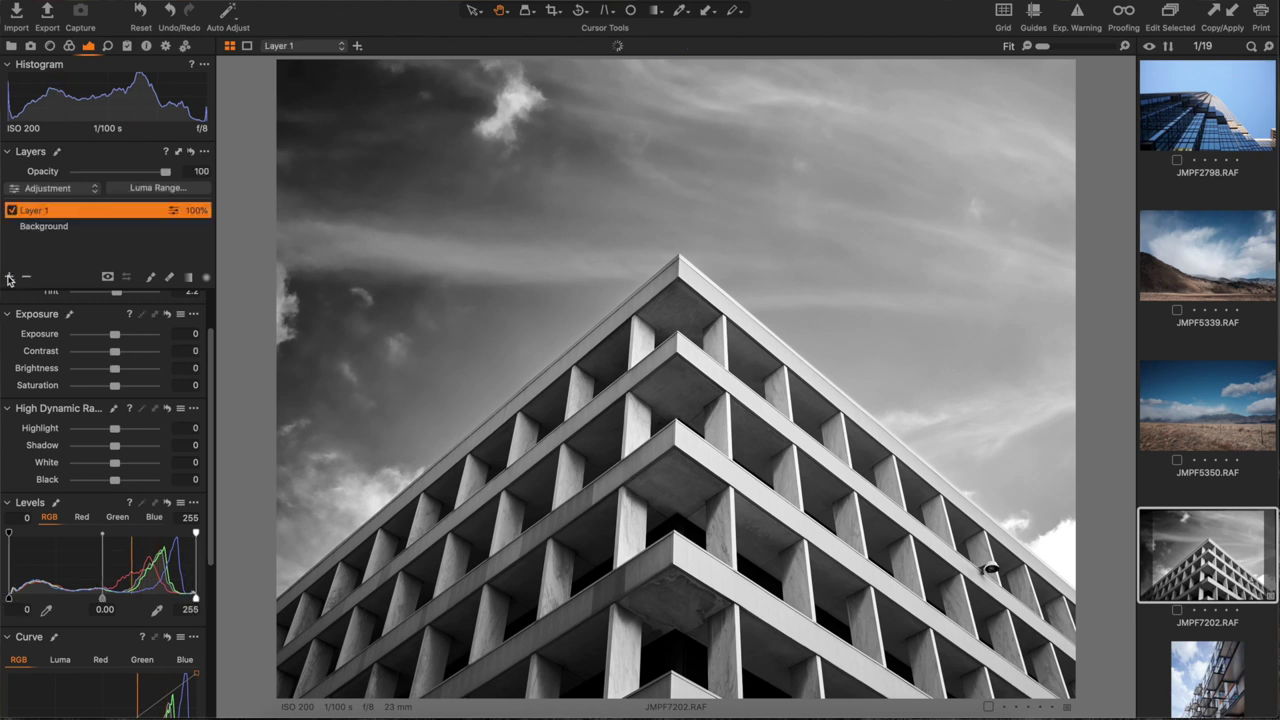
pyautogui.doubleClick(35, 209)
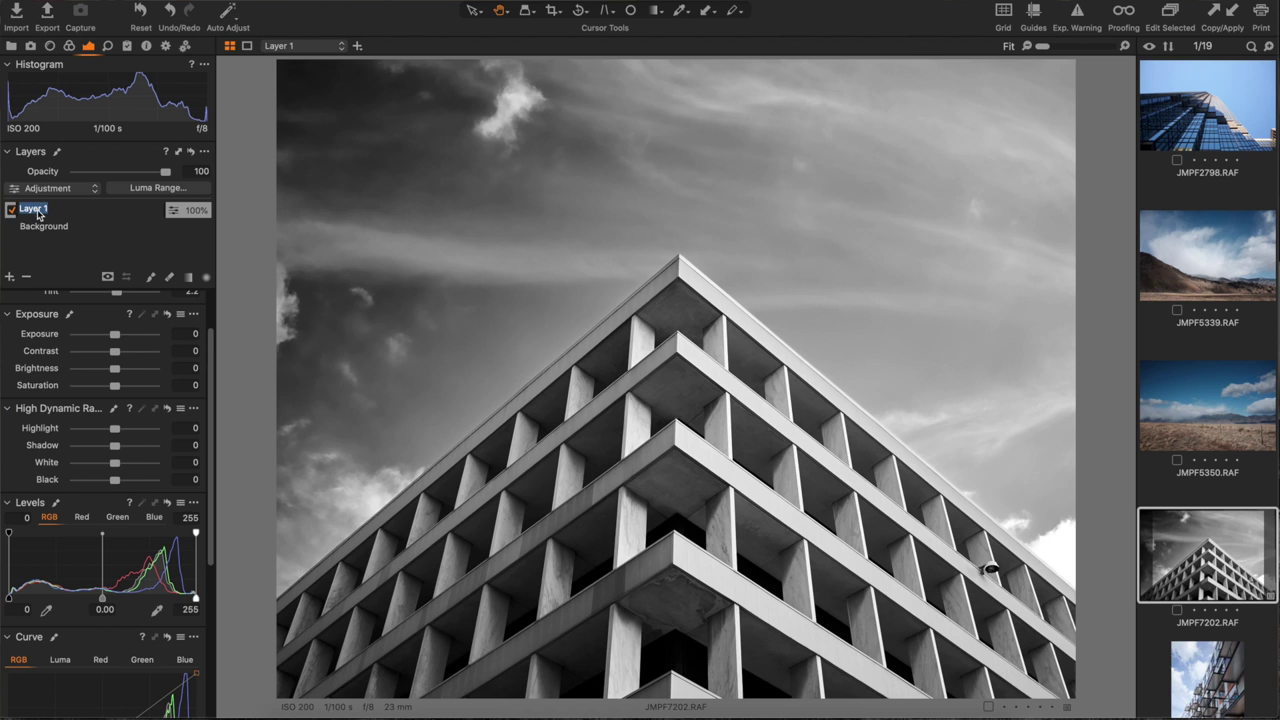
pyautogui.write('Sk')
pyautogui.write('Y Right')
pyautogui.press('Return')
# Draw a linear gradient mask across the sky and lower its Exposure to -0.27.
pyautogui.click(190, 278)
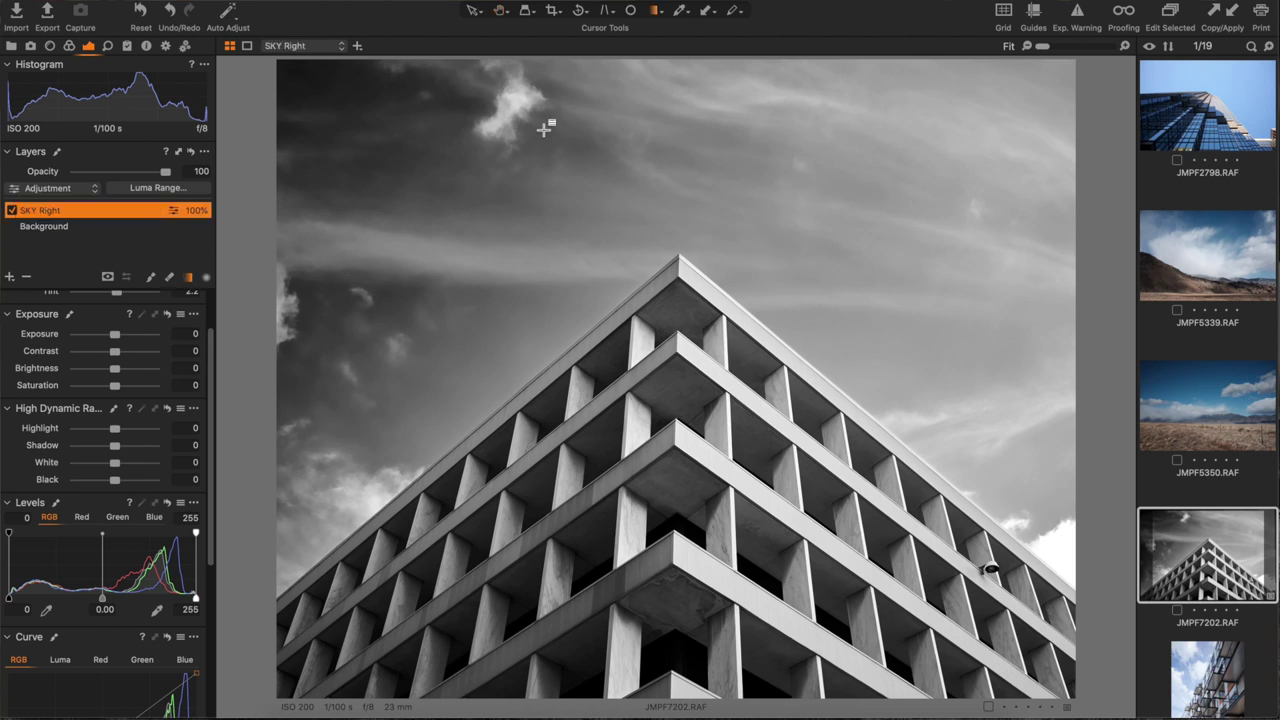
pyautogui.moveTo(946, 178)
pyautogui.mouseDown()
pyautogui.moveTo(829, 294)
pyautogui.moveTo(816, 338)
pyautogui.mouseUp()
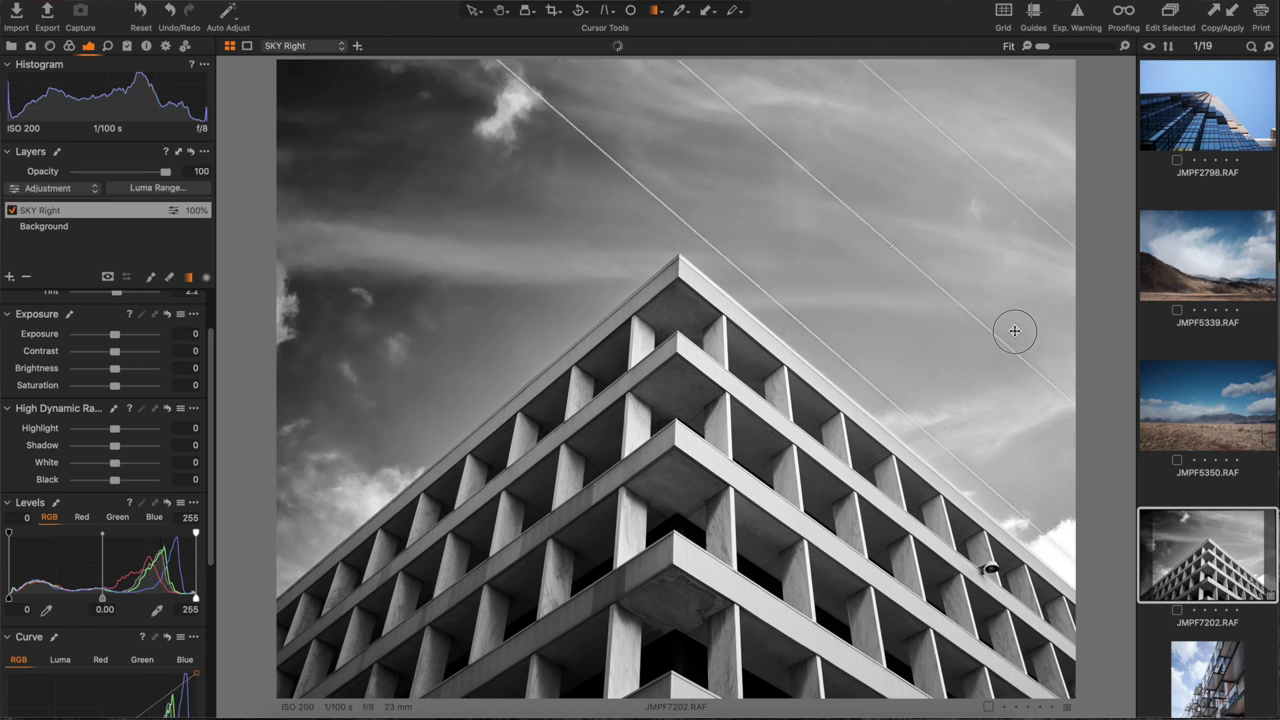
pyautogui.moveTo(1014, 330); pyautogui.dragTo(960, 390)
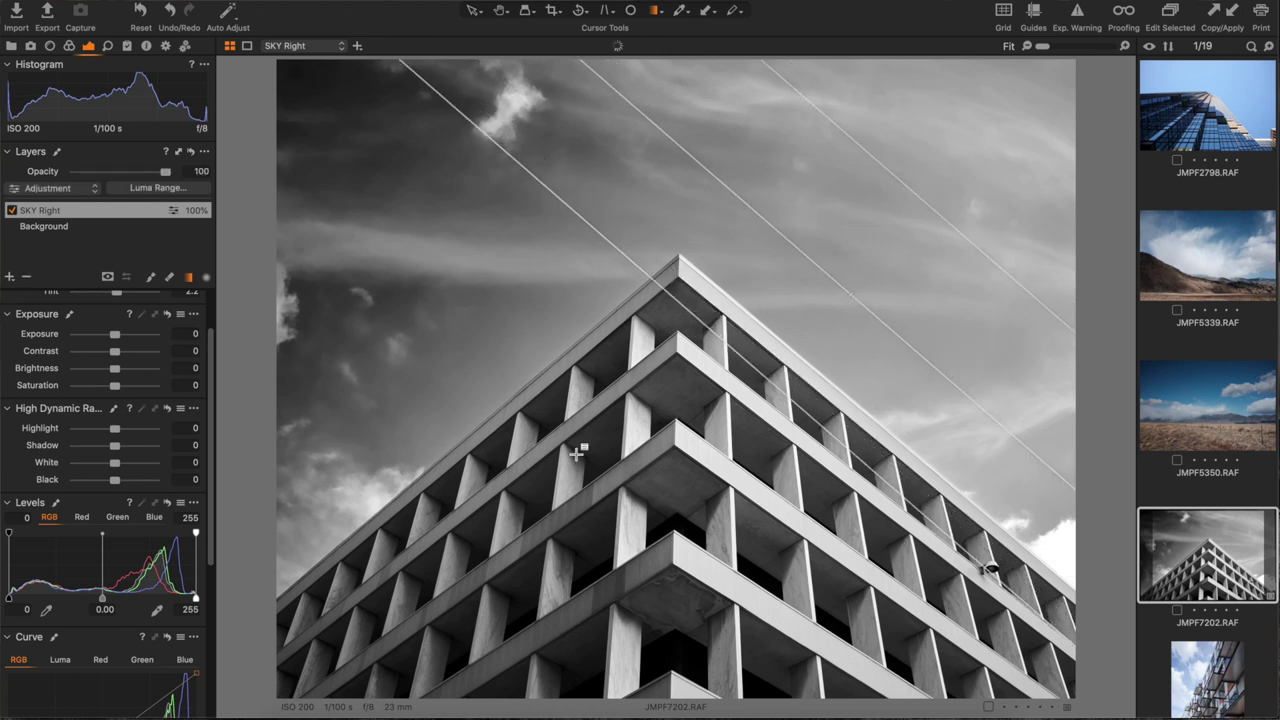
pyautogui.moveTo(115, 335); pyautogui.dragTo(112, 340)
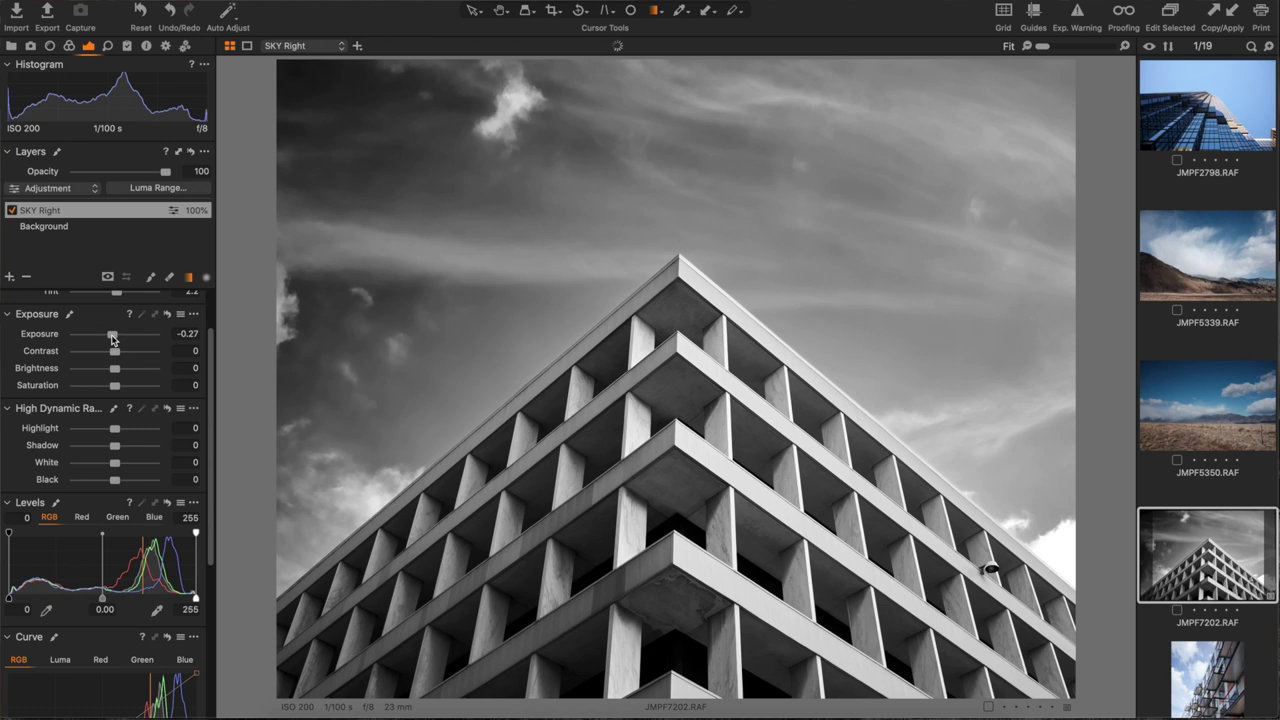
pyautogui.scroll(-5, 38, 474)
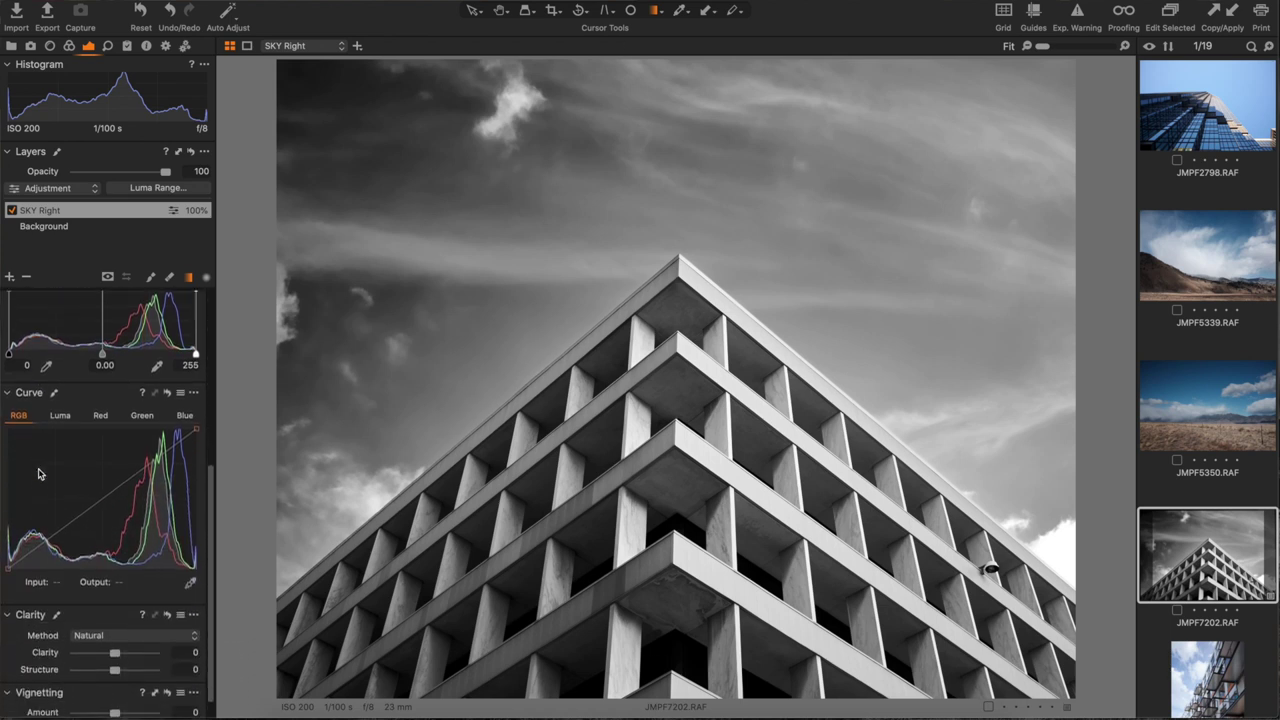
# Sample the sky in the advanced Color Editor and drop its Lightness to about -50.
pyautogui.scroll(-1, 38, 474)
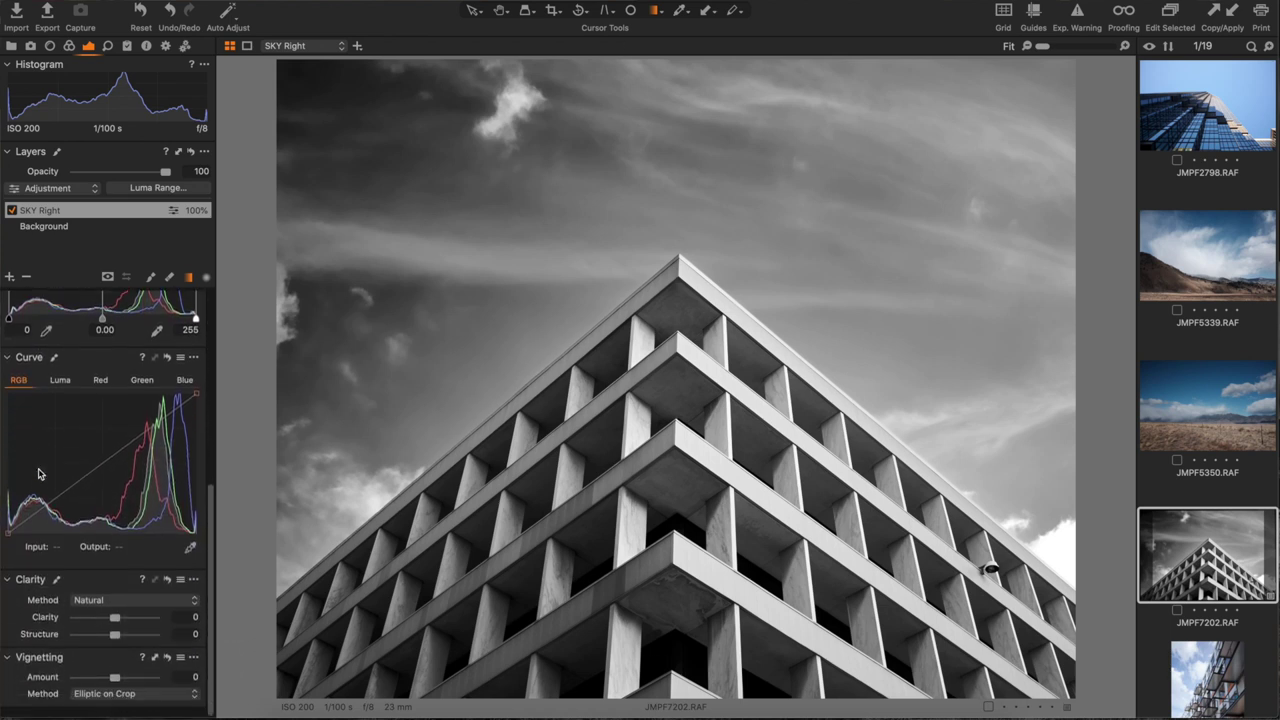
pyautogui.click(69, 47)
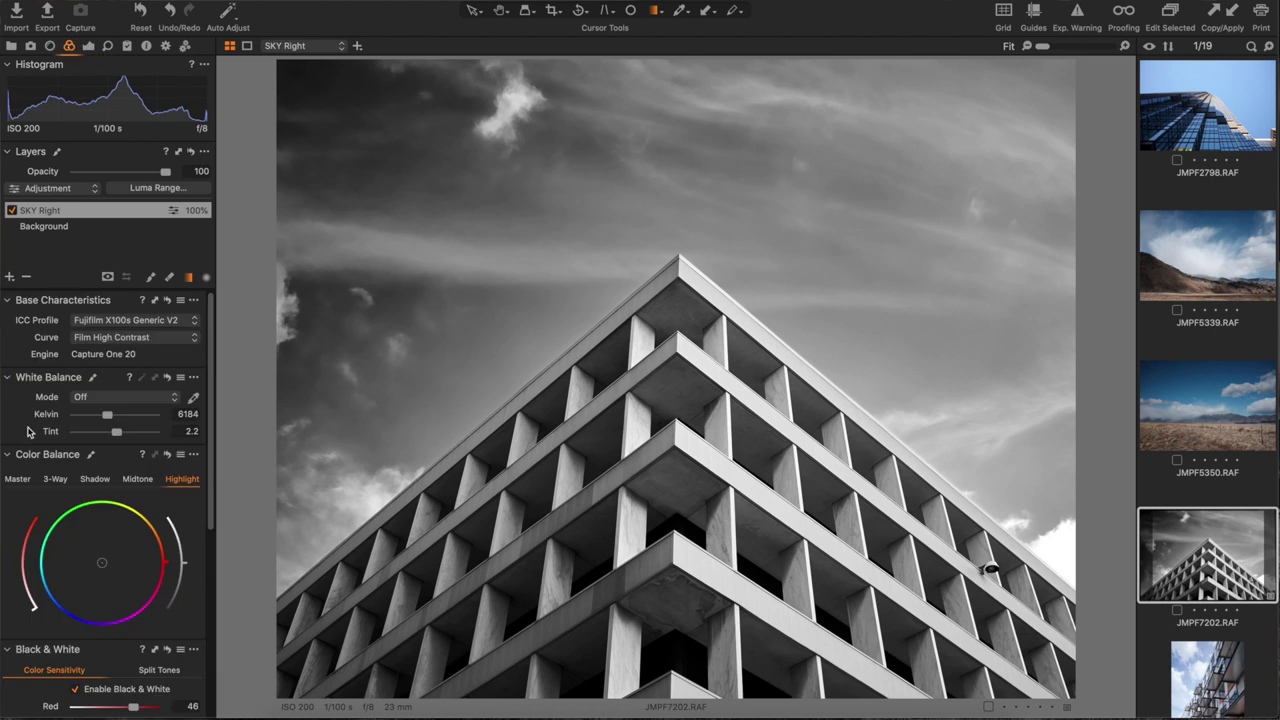
pyautogui.scroll(-7, 20, 416)
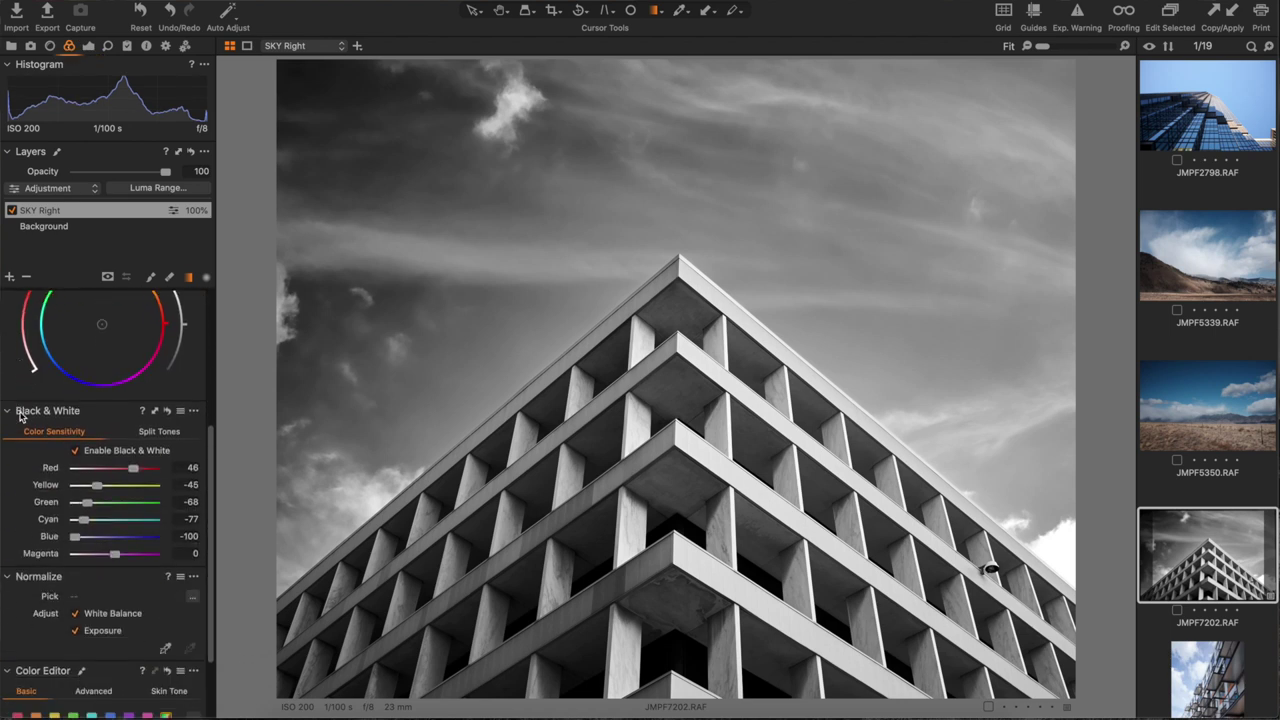
pyautogui.click(101, 598)
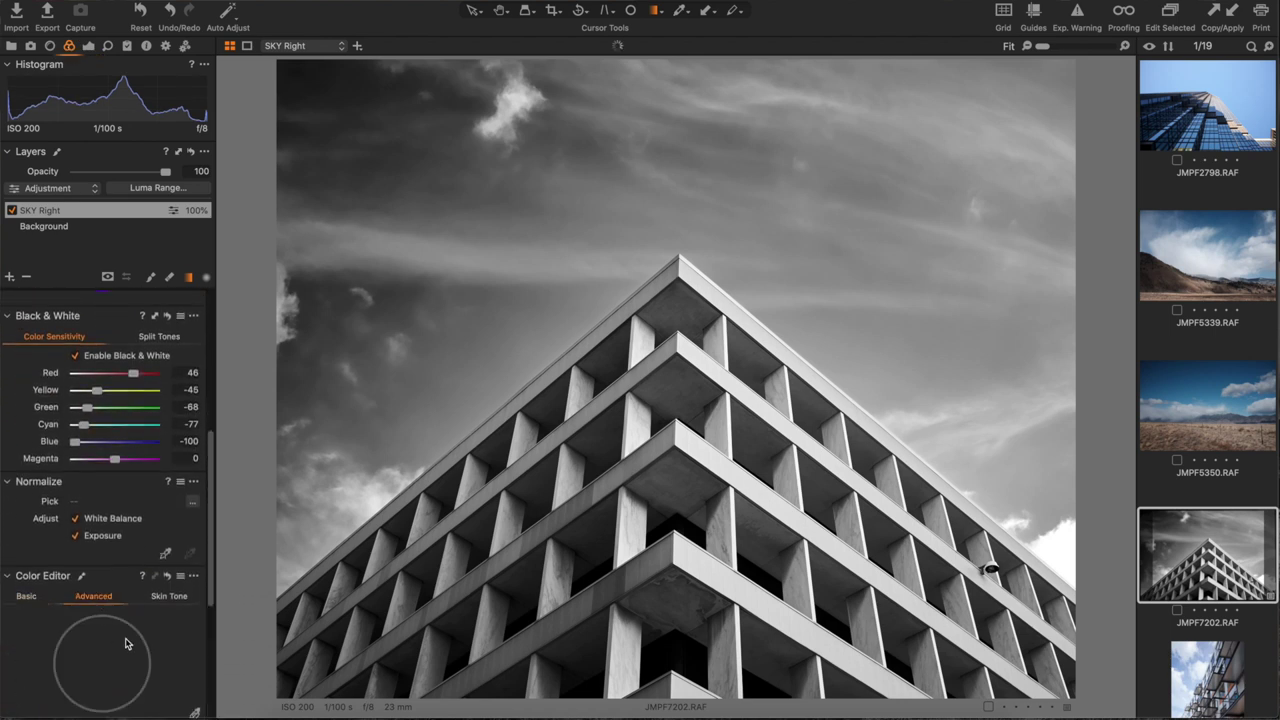
pyautogui.scroll(-3, 194, 670)
pyautogui.click(196, 568)
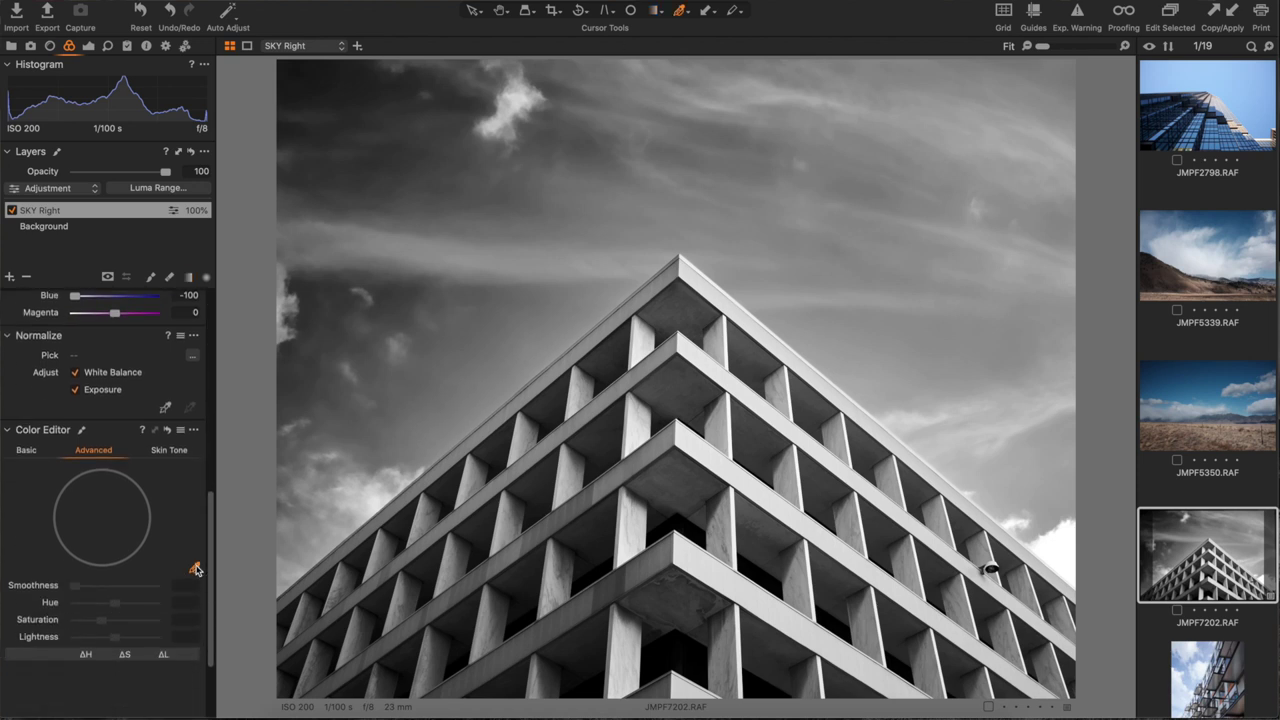
pyautogui.click(921, 333)
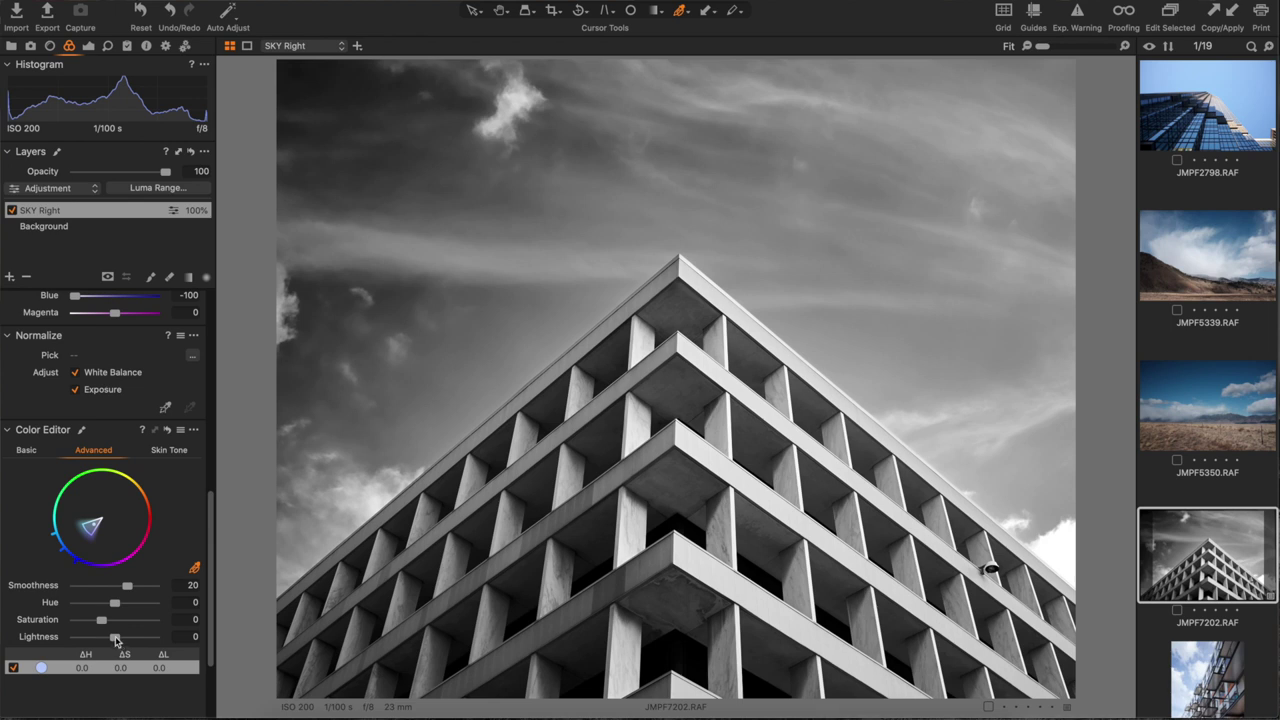
pyautogui.moveTo(116, 641); pyautogui.dragTo(98, 638)
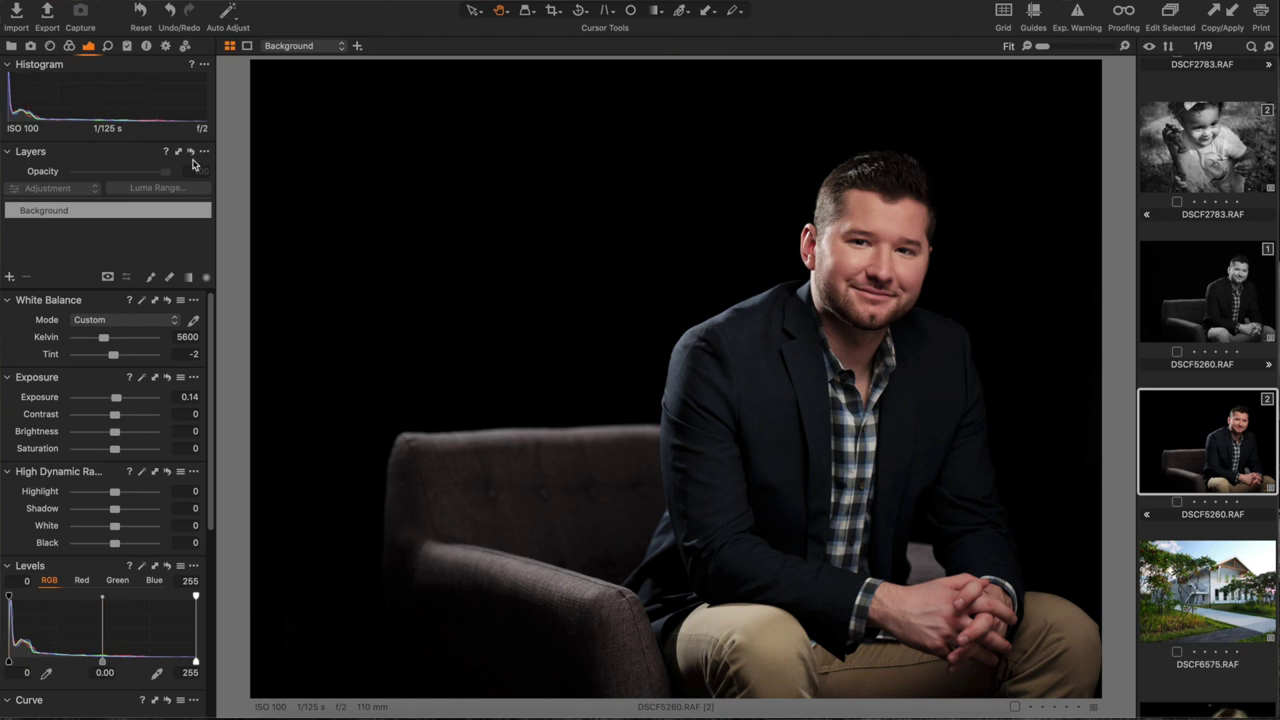
# Show the Color tab and view the black-and-white DSCF5260 portrait variant.
pyautogui.click(69, 47)
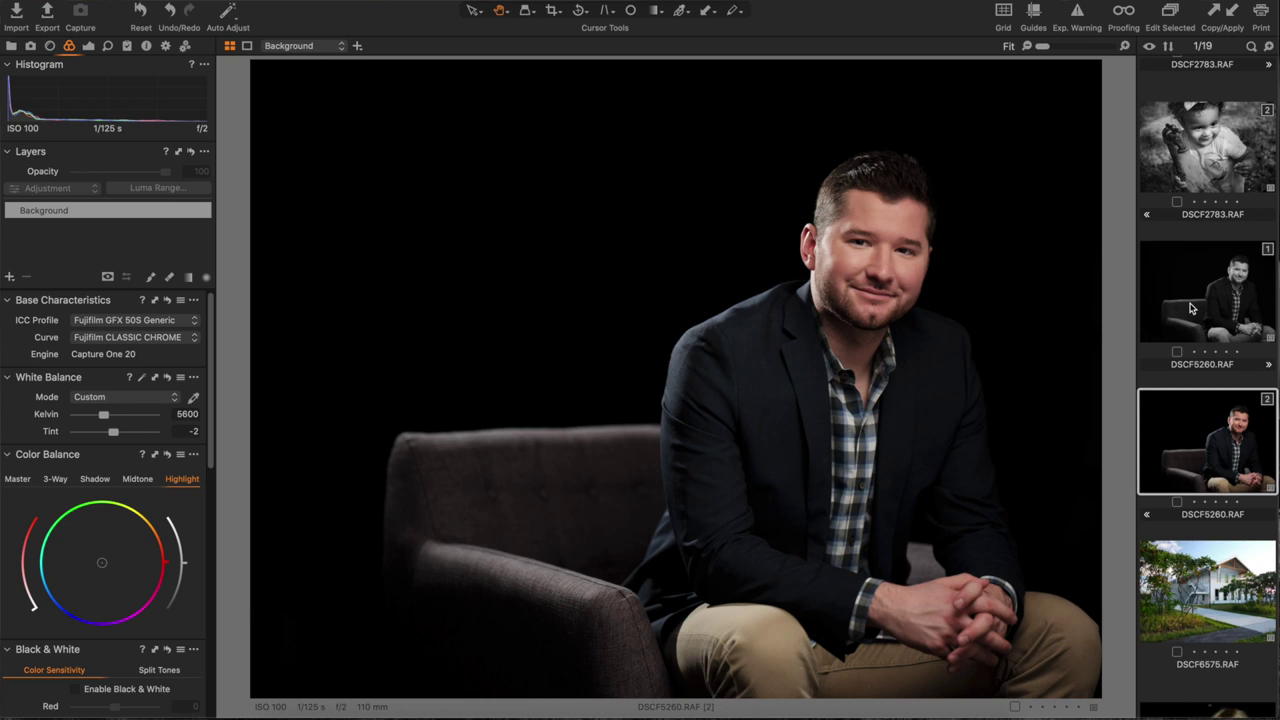
pyautogui.click(1190, 309)
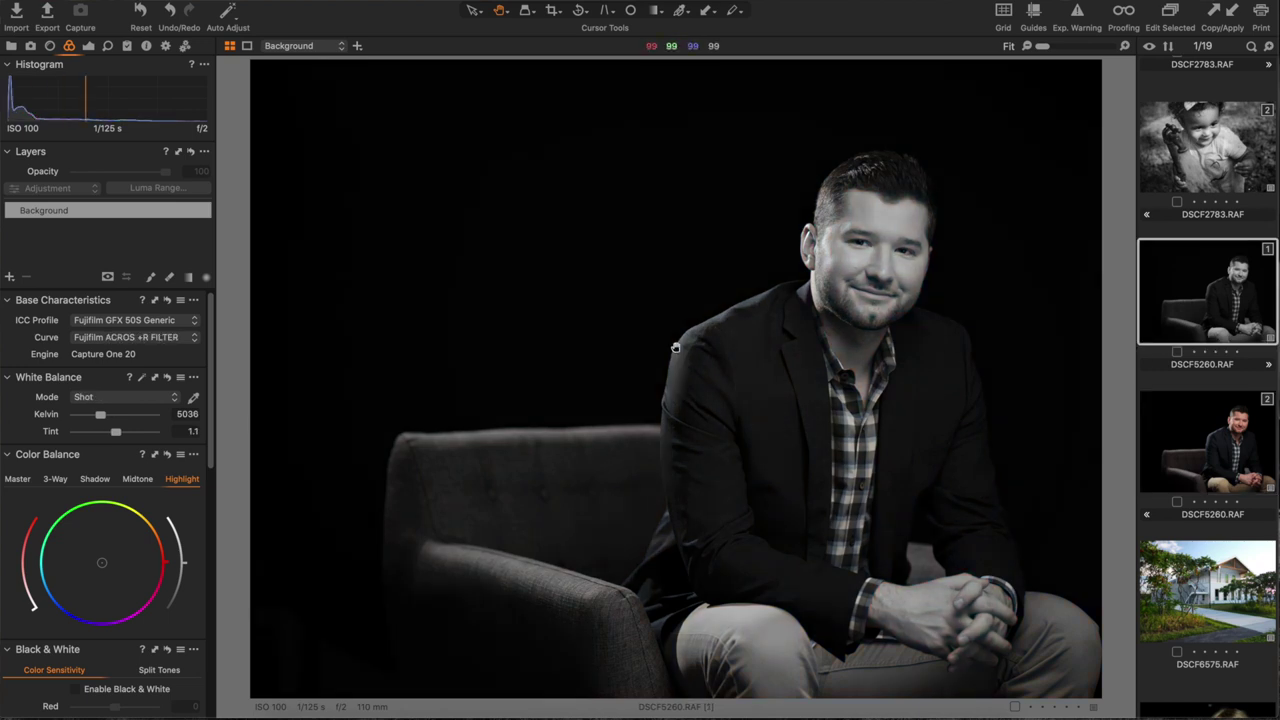
pyautogui.scroll(-10, 30, 368)
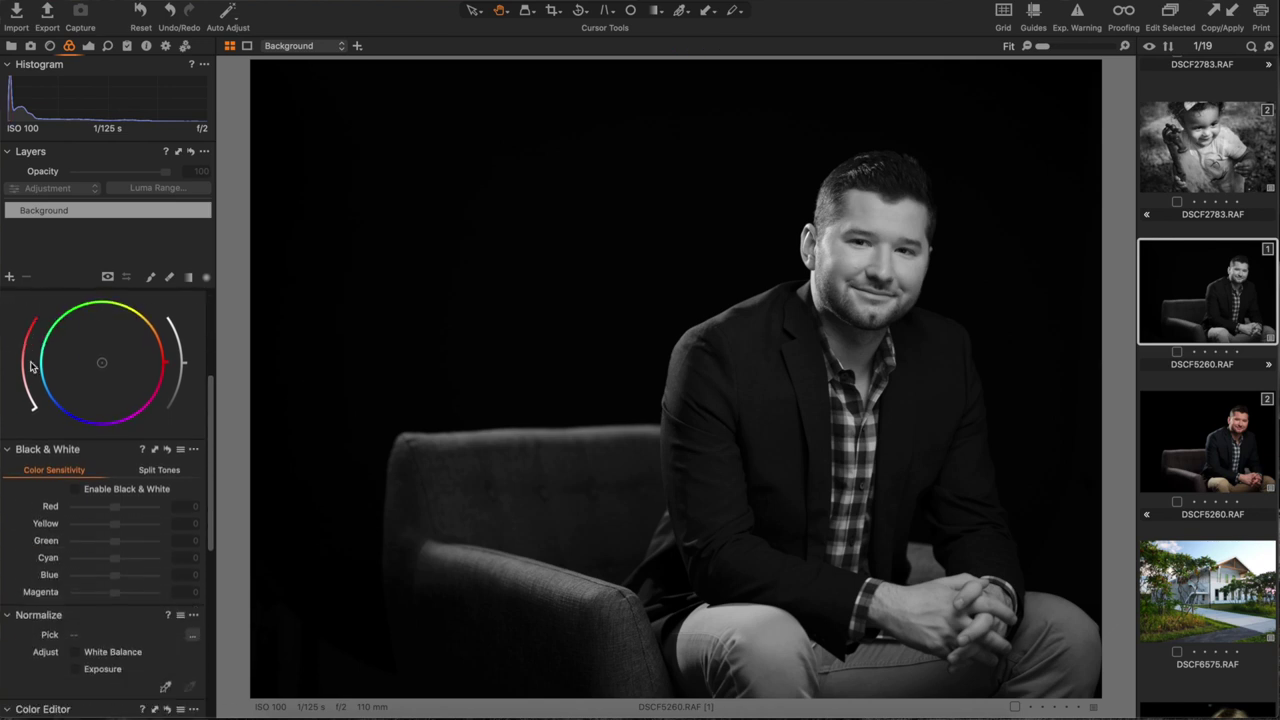
pyautogui.scroll(10, 30, 368)
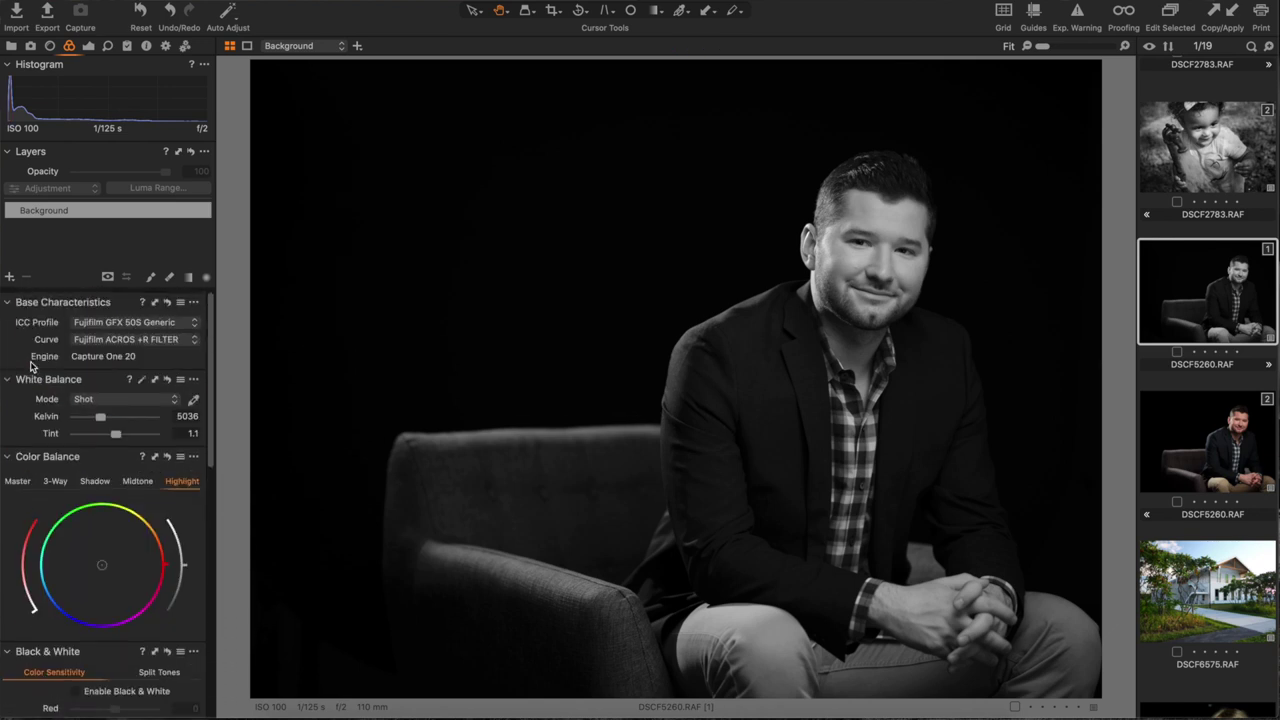
pyautogui.scroll(-3, 1228, 418)
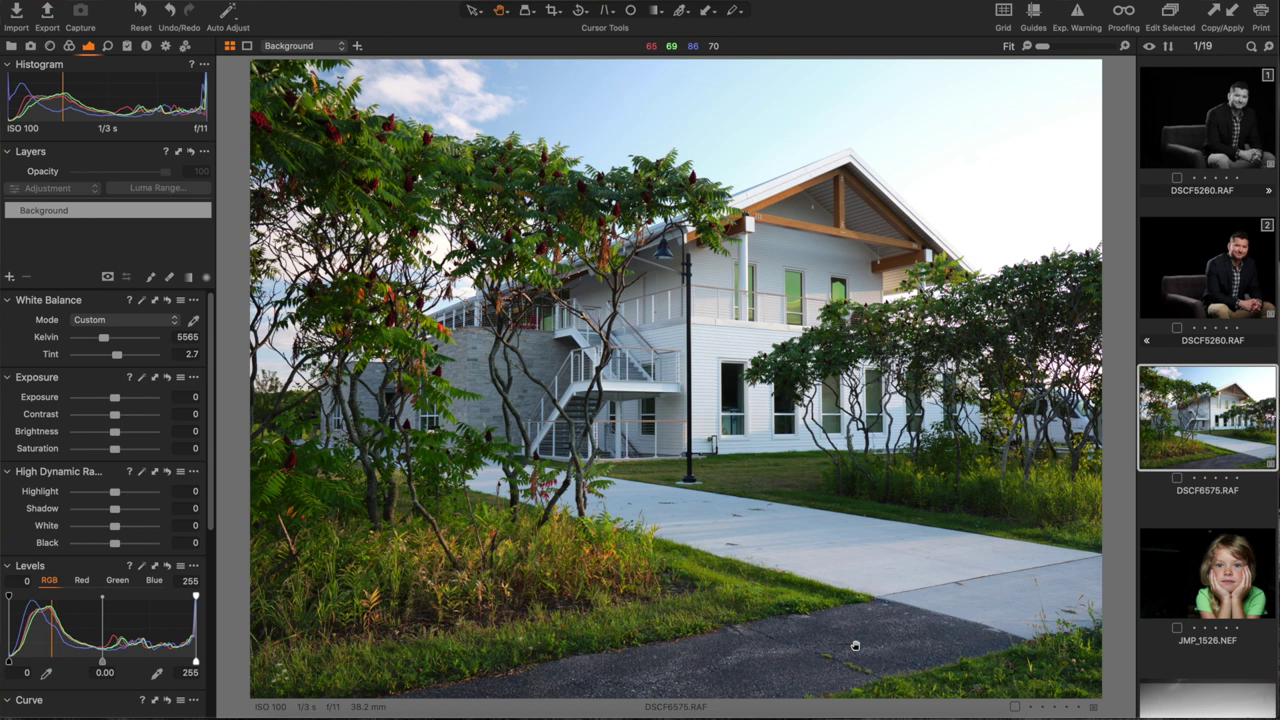
# Enable Black & White on the house photo and zoom in to inspect the tree detail.
pyautogui.click(69, 46)
pyautogui.click(78, 377)
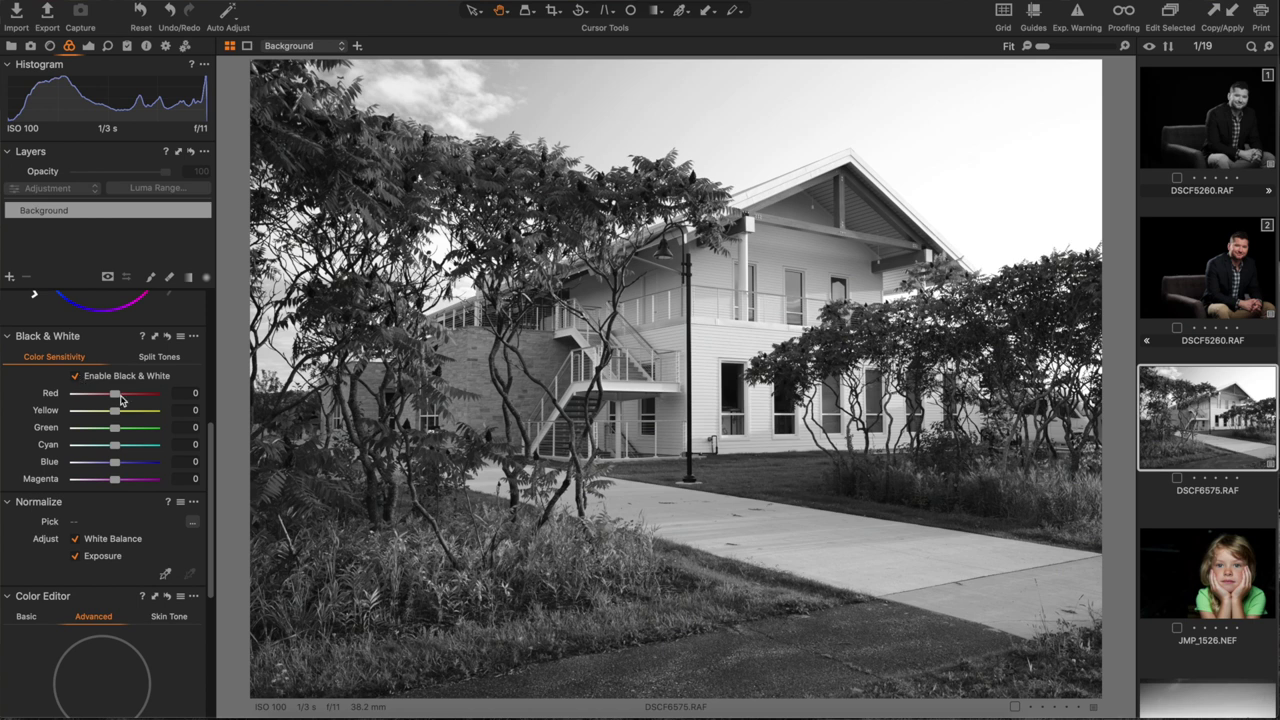
pyautogui.doubleClick(603, 186)
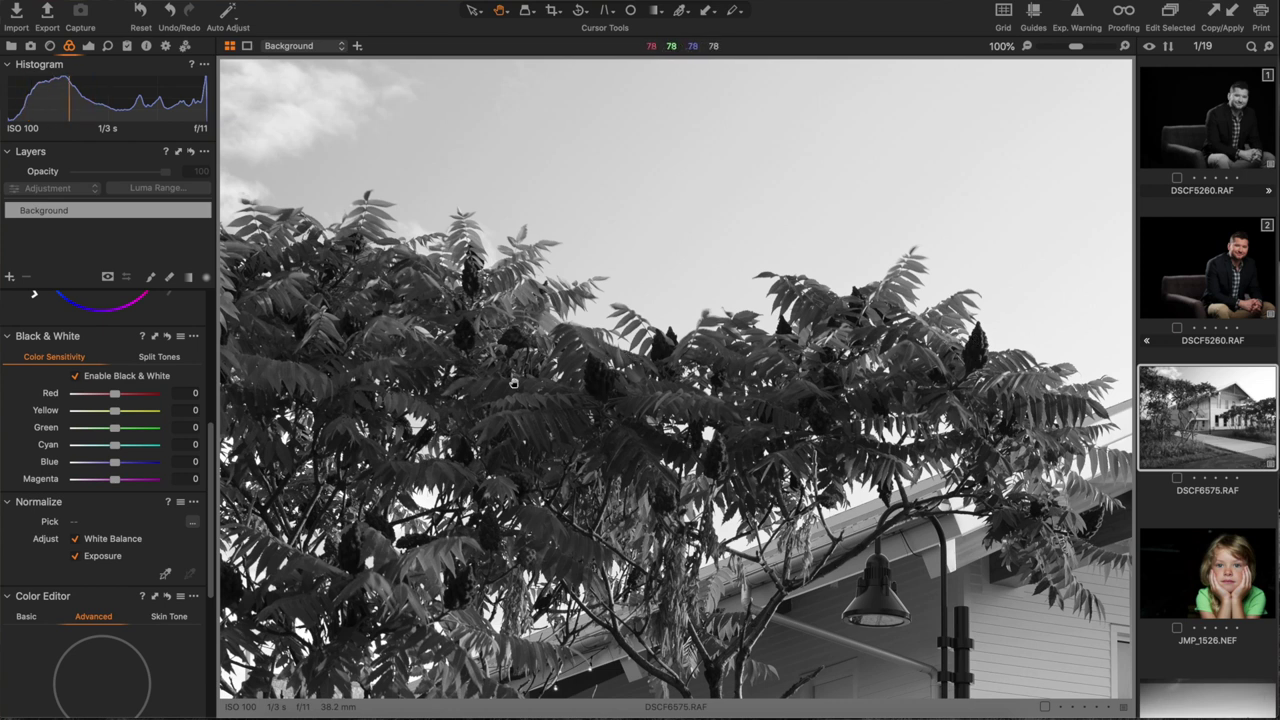
pyautogui.doubleClick(520, 386)
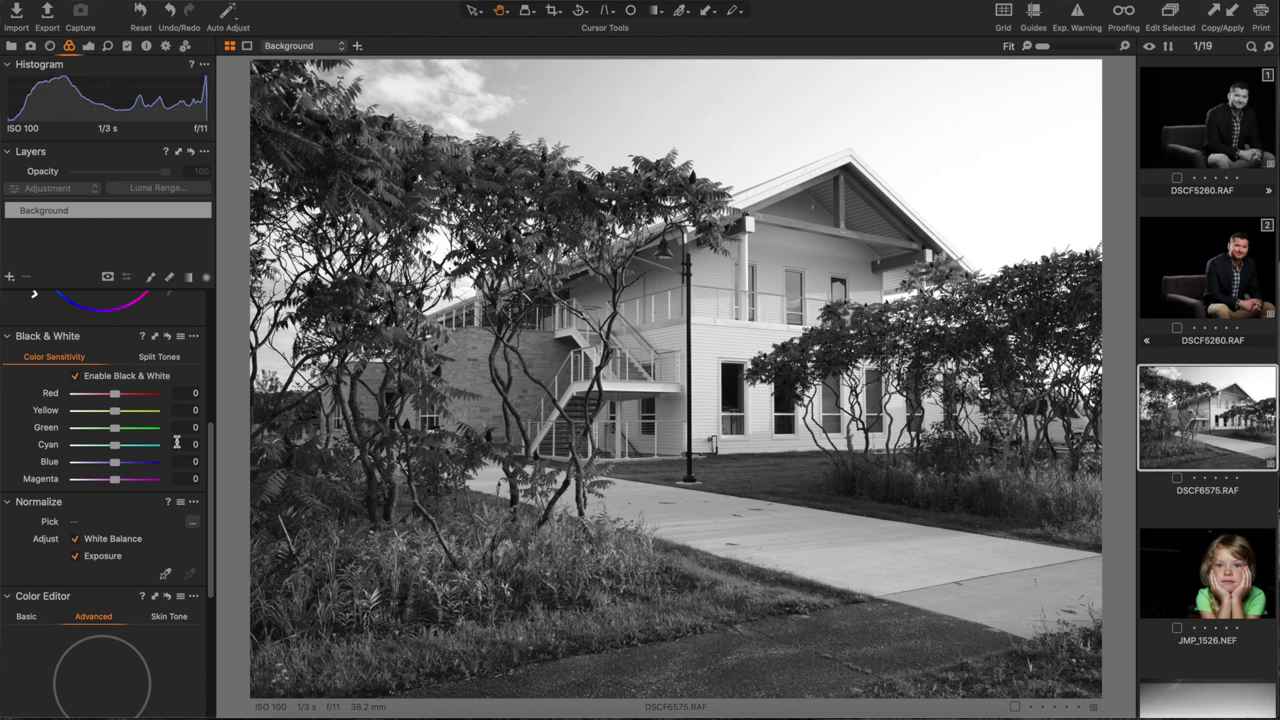
# Set Red sensitivity to 57 and Yellow to -48 in the black-and-white mix.
pyautogui.moveTo(114, 393)
pyautogui.mouseDown()
pyautogui.moveTo(160, 396)
pyautogui.moveTo(67, 395)
pyautogui.moveTo(166, 396)
pyautogui.moveTo(96, 396)
pyautogui.moveTo(139, 397)
pyautogui.moveTo(76, 410)
pyautogui.moveTo(98, 410)
pyautogui.mouseUp()
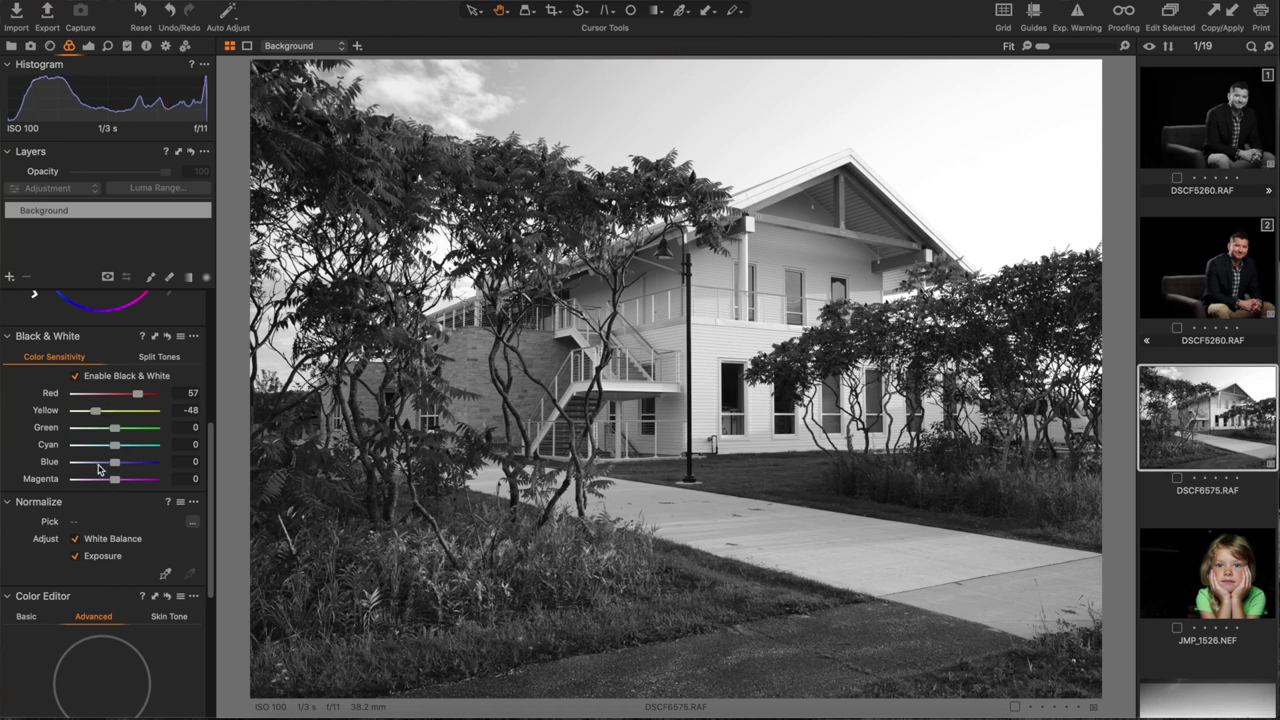
pyautogui.moveTo(100, 462); pyautogui.dragTo(106, 412)
pyautogui.scroll(5, 62, 556)
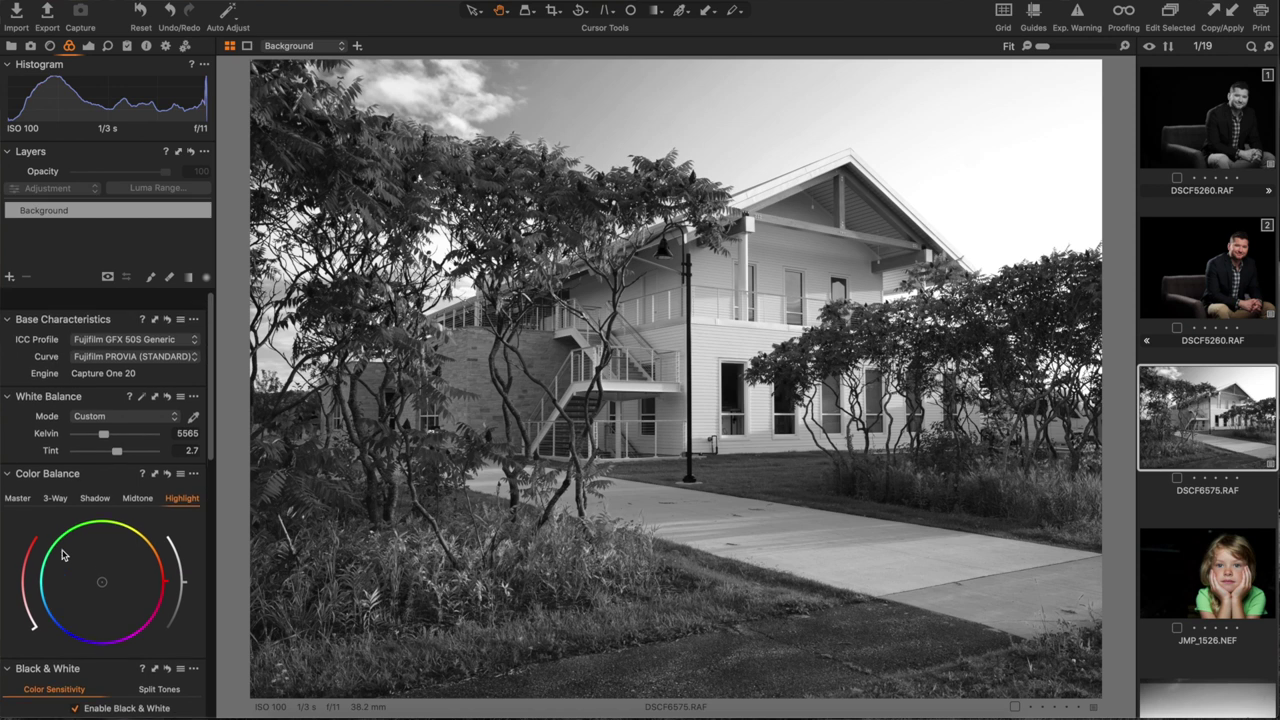
pyautogui.click(89, 47)
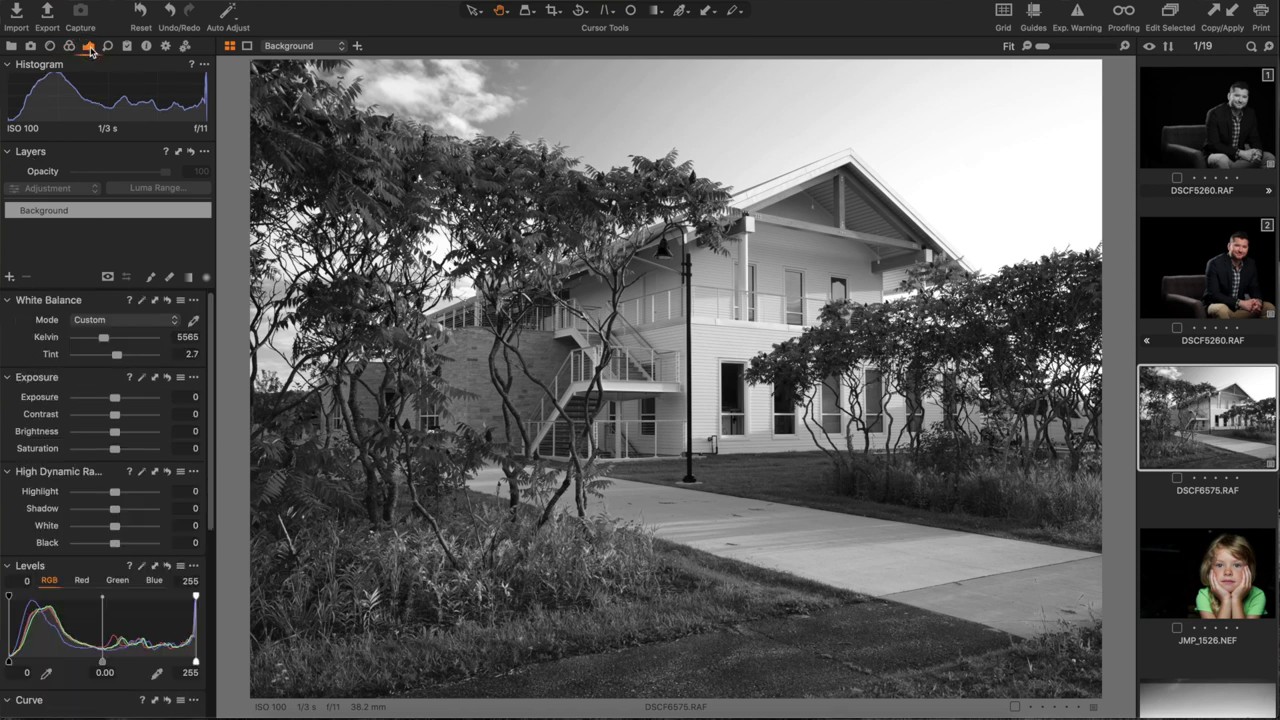
pyautogui.scroll(-1, 62, 452)
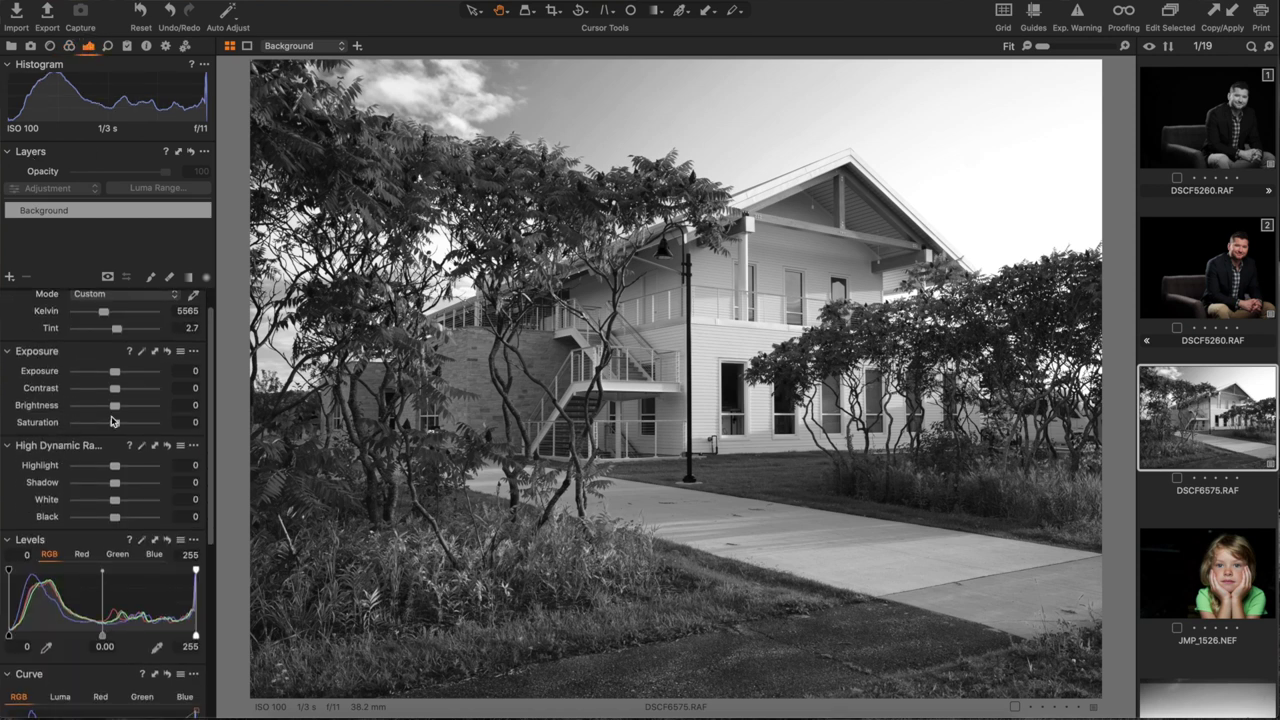
pyautogui.click(187, 388)
# Set Contrast to 20 and HDR Shadow to 10.
pyautogui.press('Return')
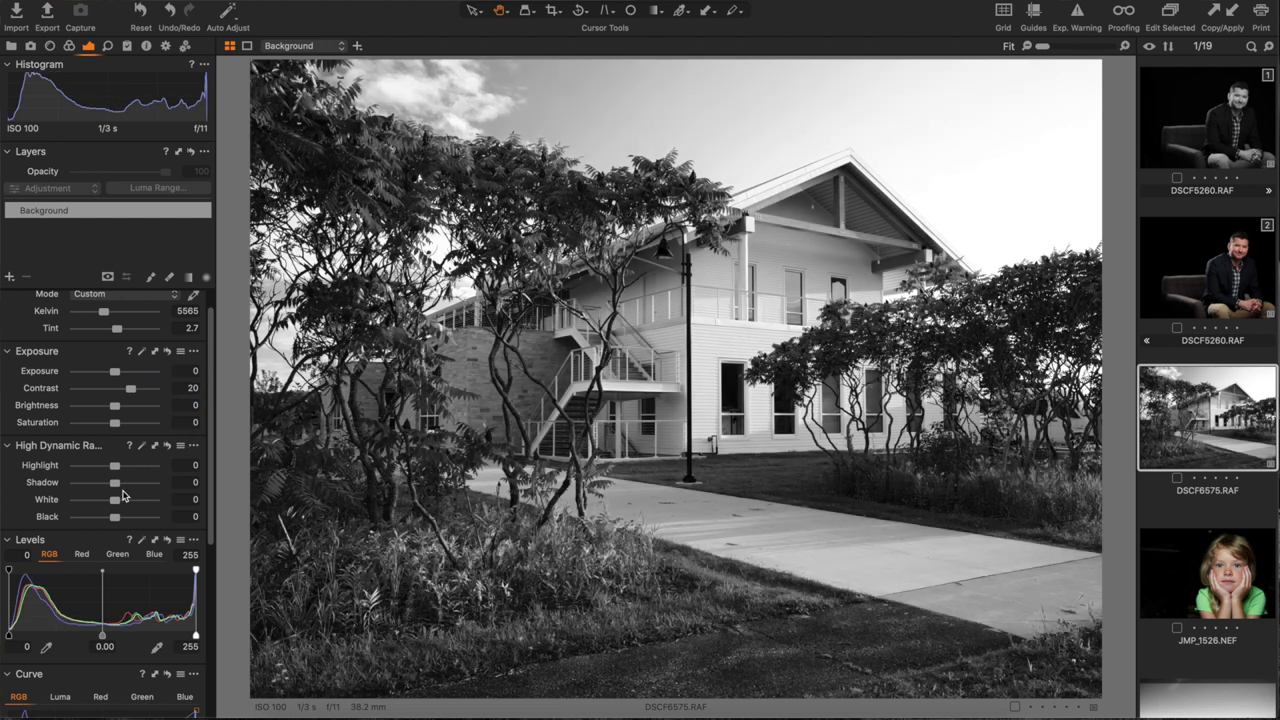
pyautogui.click(188, 482)
pyautogui.write('10')
pyautogui.press('Return')
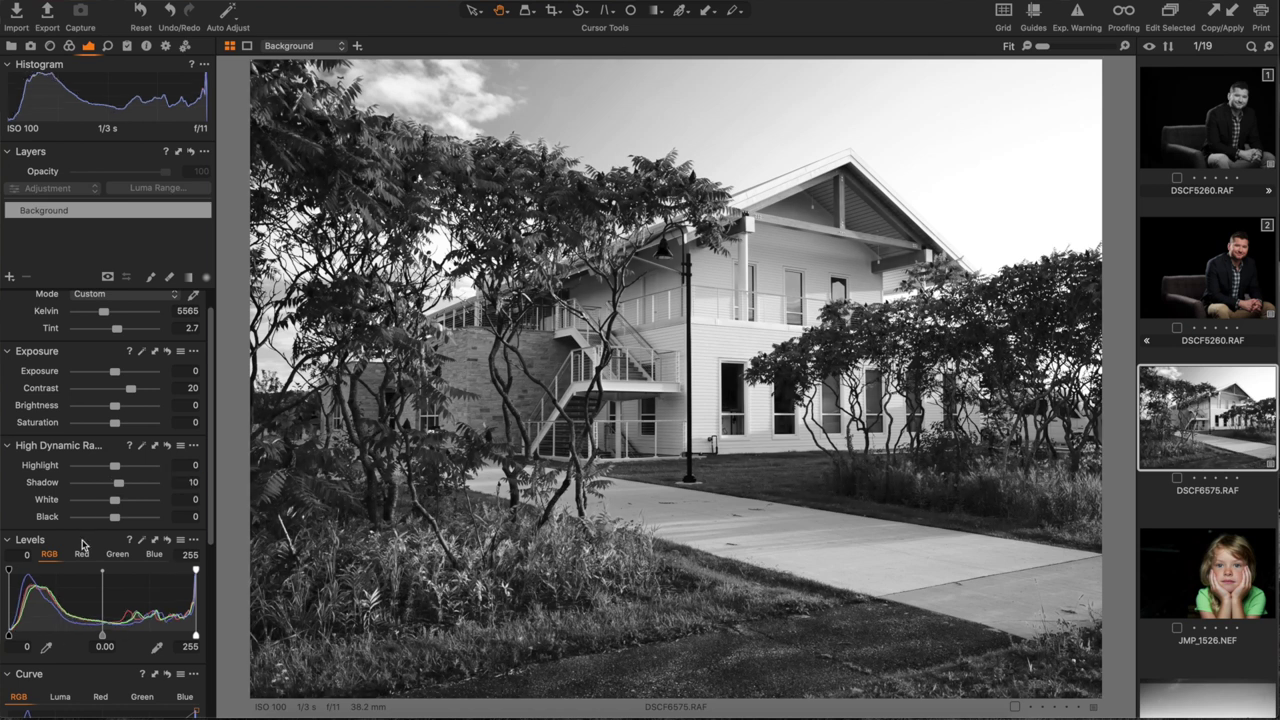
# Set Natural-method Clarity to about 40 and turn on the exposure warning.
pyautogui.scroll(-6, 83, 544)
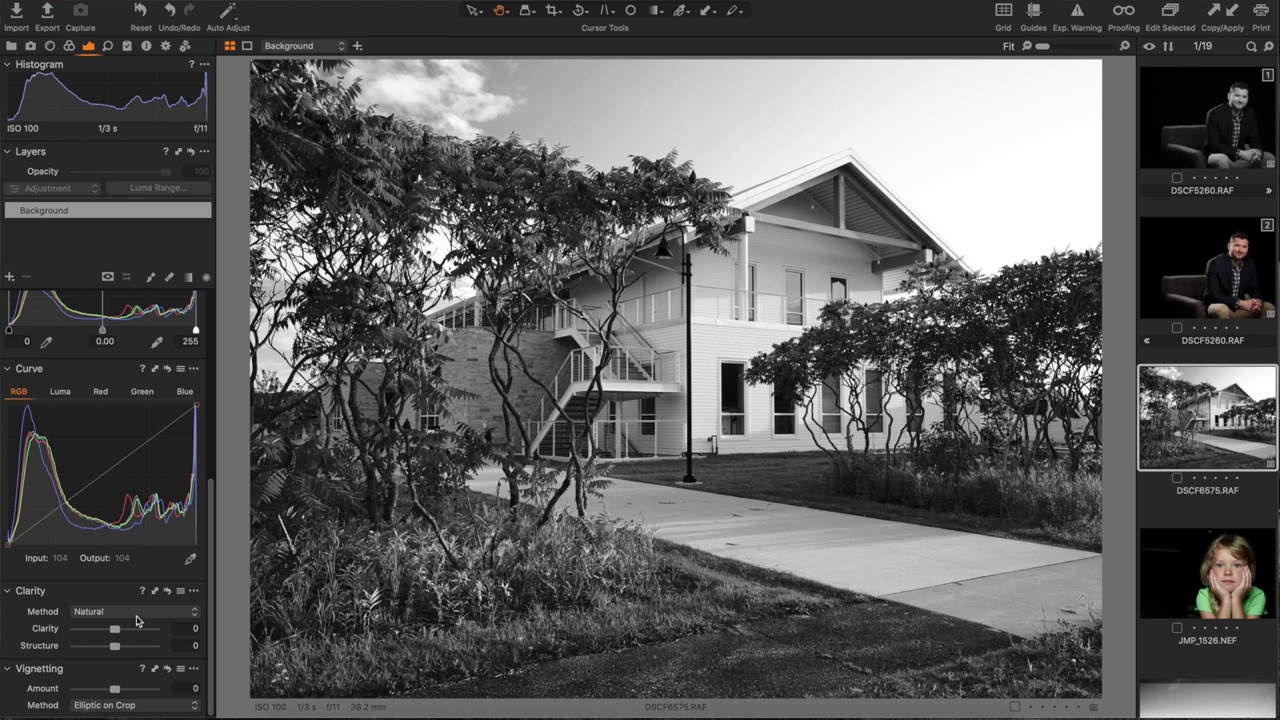
pyautogui.click(136, 613)
pyautogui.click(137, 611)
pyautogui.click(134, 628)
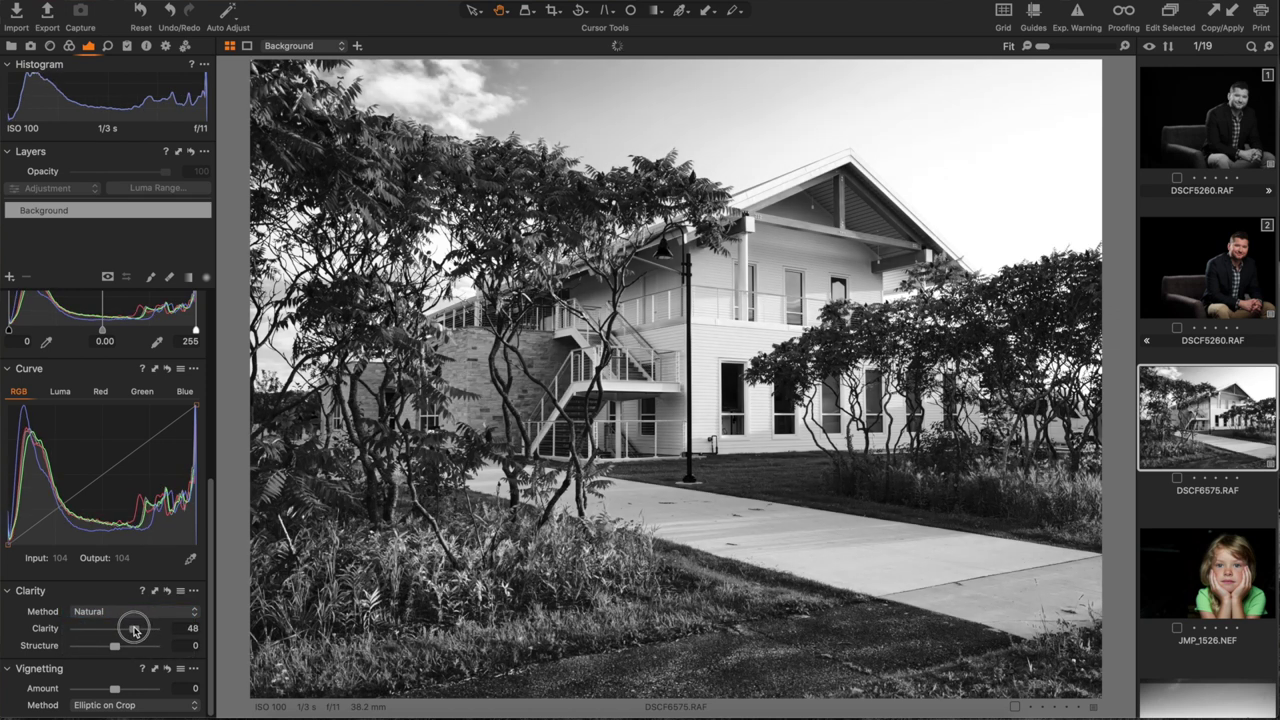
pyautogui.moveTo(134, 628); pyautogui.dragTo(130, 629)
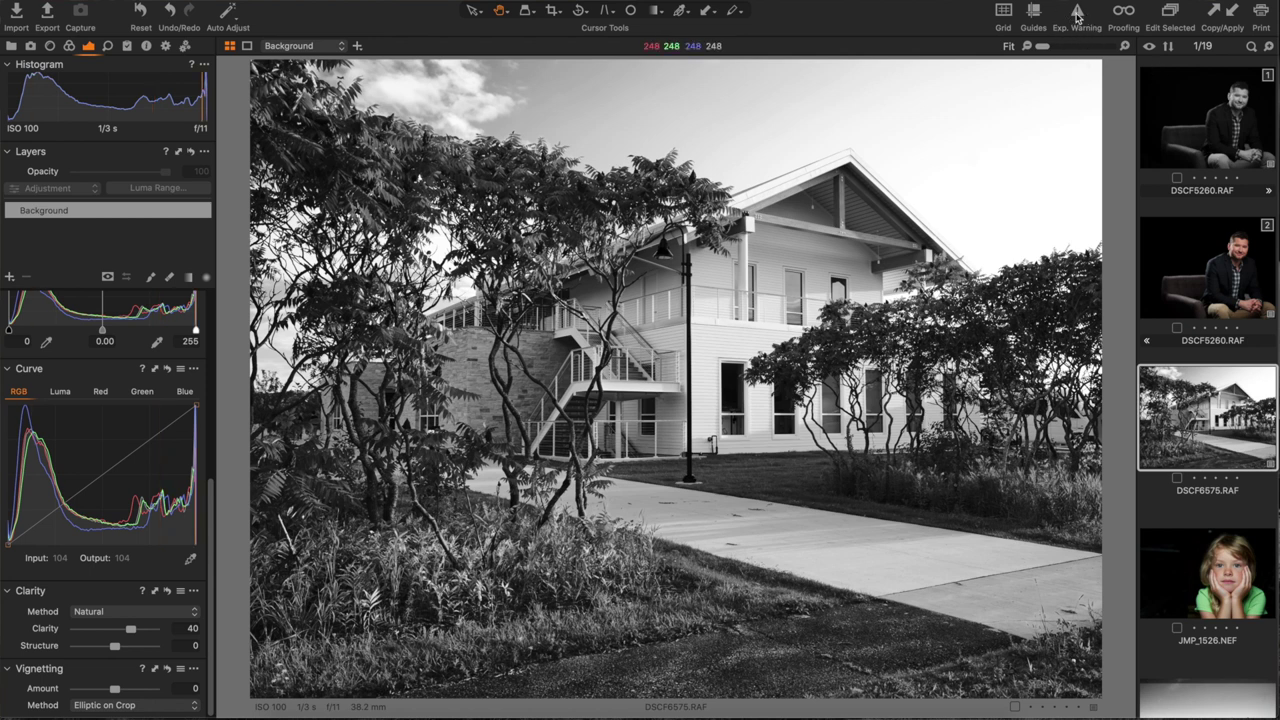
pyautogui.click(1077, 12)
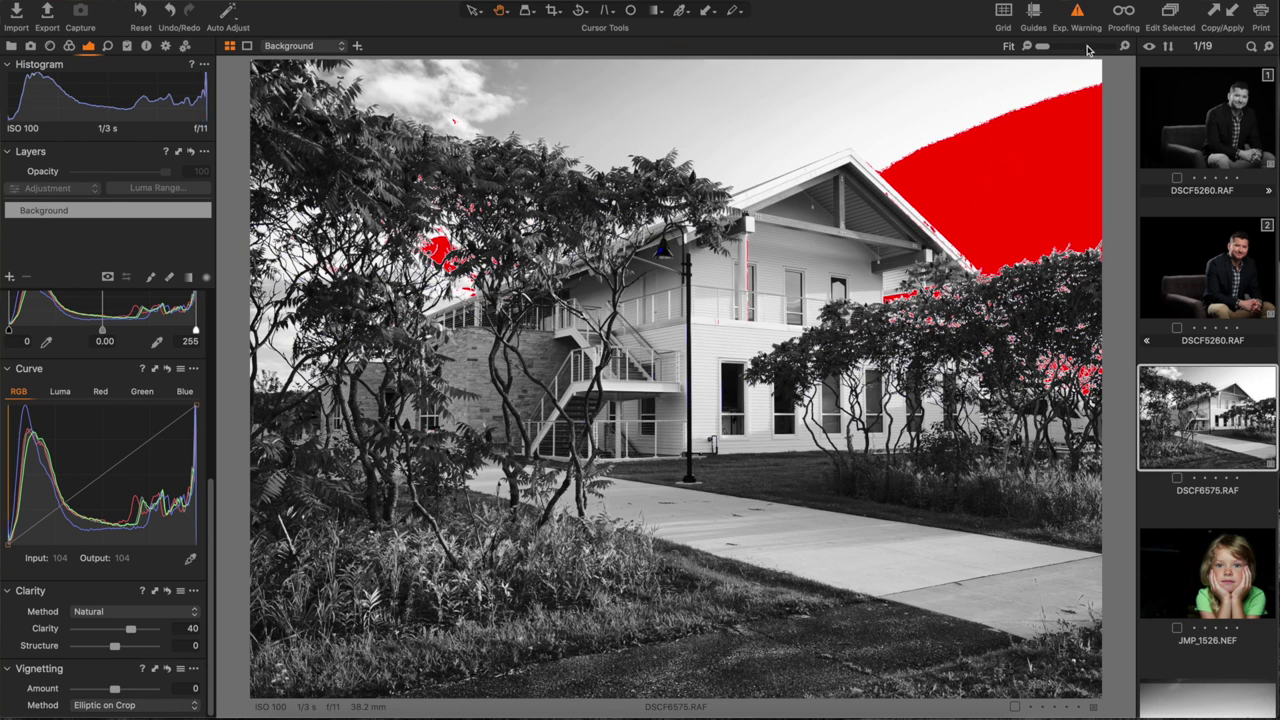
# Lower Highlight to -53 to stop sky clipping, hide the warning, and open the girl's portrait.
pyautogui.scroll(5, 35, 598)
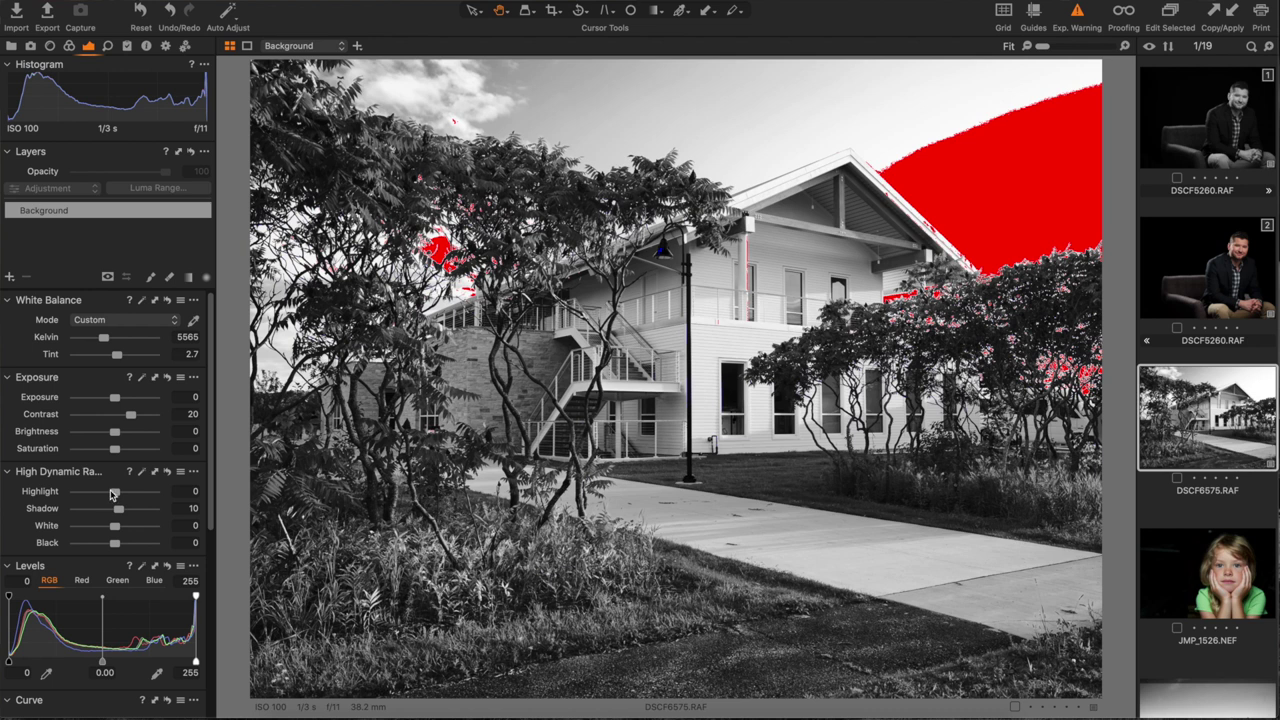
pyautogui.click(113, 494)
pyautogui.moveTo(113, 494); pyautogui.dragTo(93, 494)
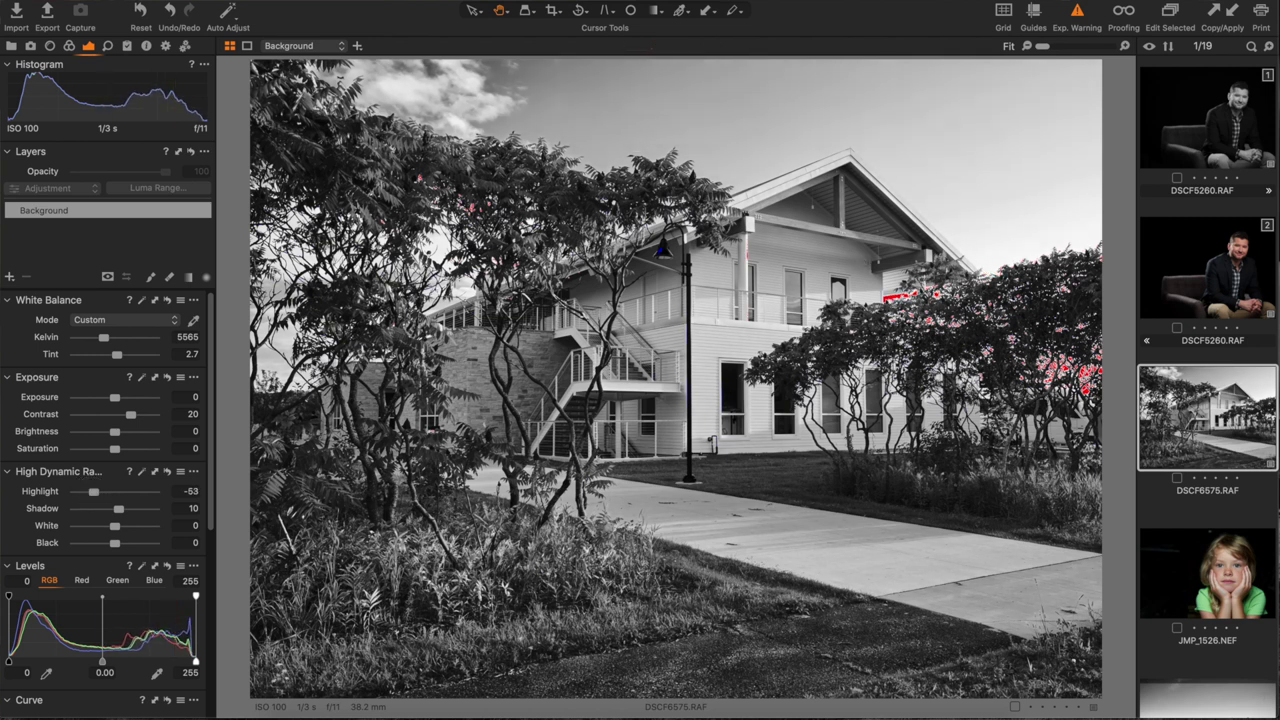
pyautogui.click(1078, 13)
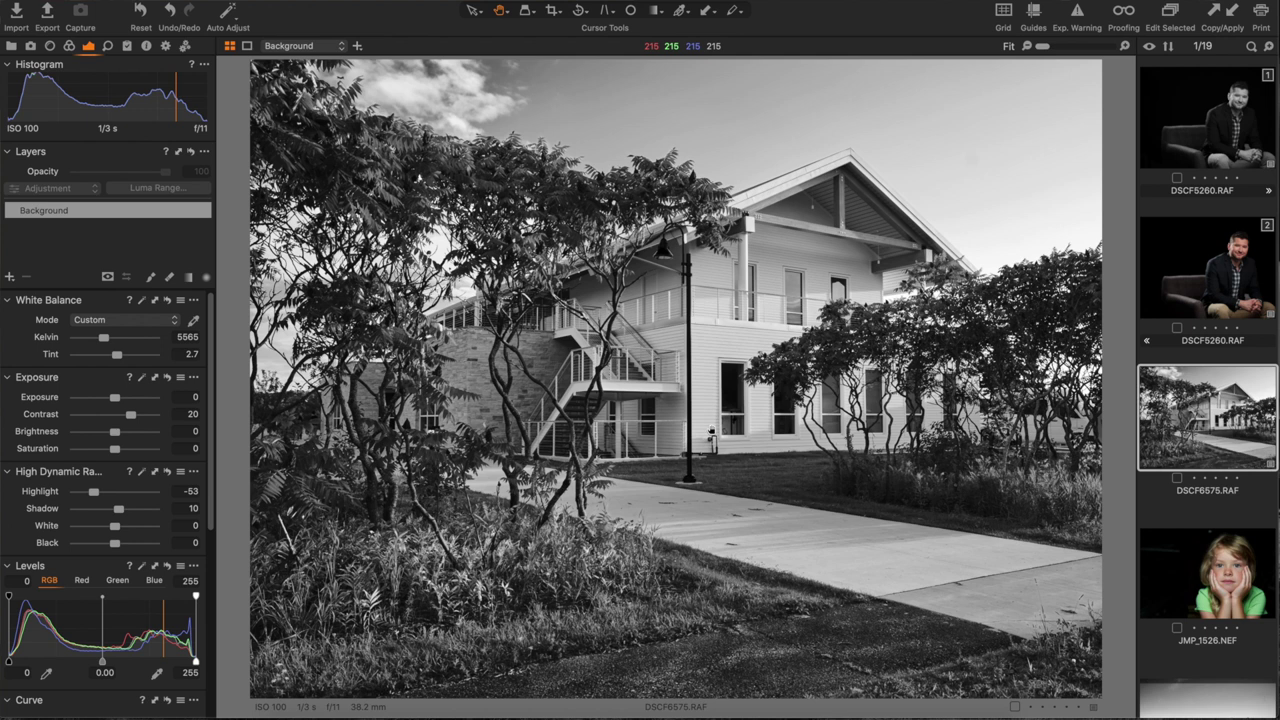
pyautogui.scroll(-3, 1240, 415)
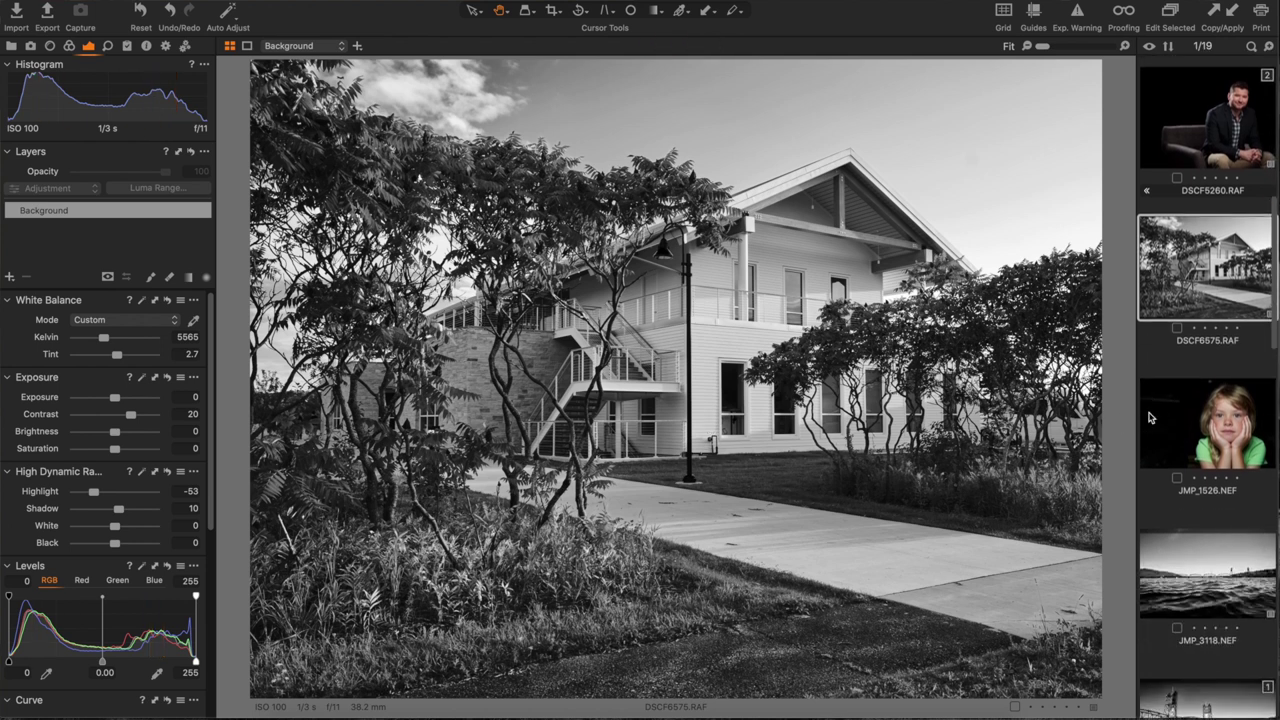
pyautogui.click(1240, 415)
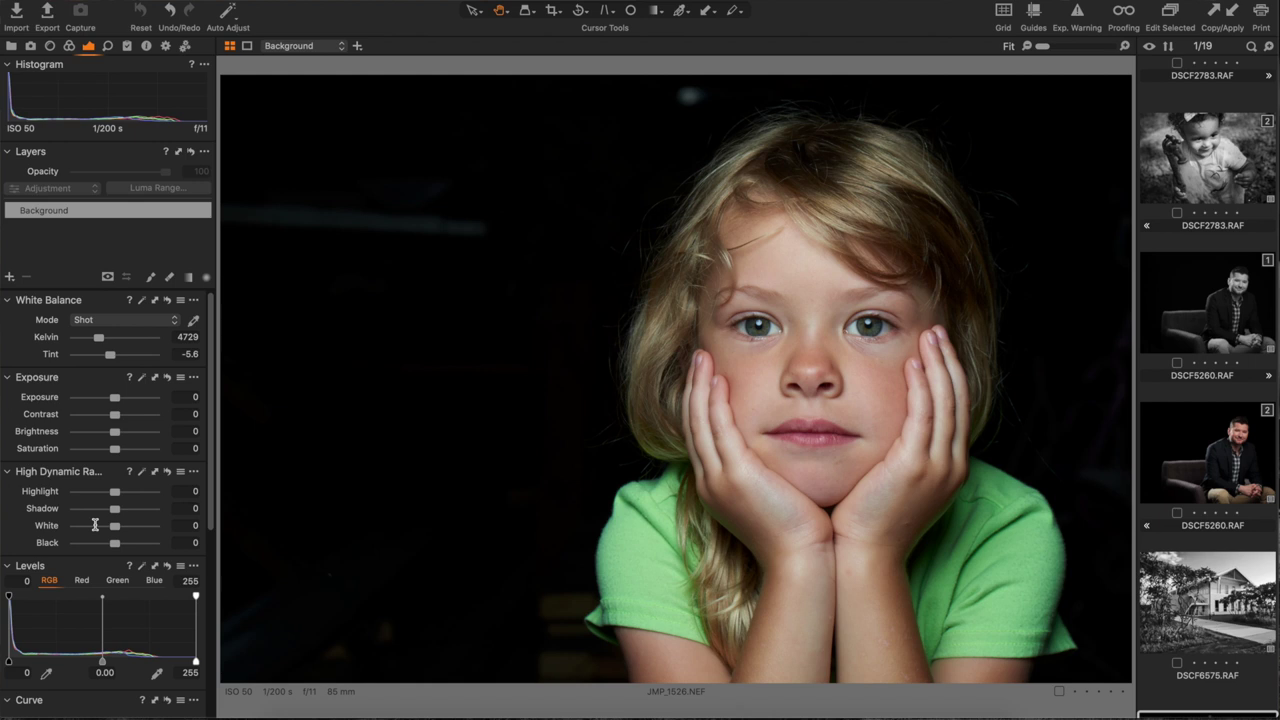
# Check focus on the girl's eye at 100%, return to the full view, and show the Color tab.
pyautogui.click(750, 322)
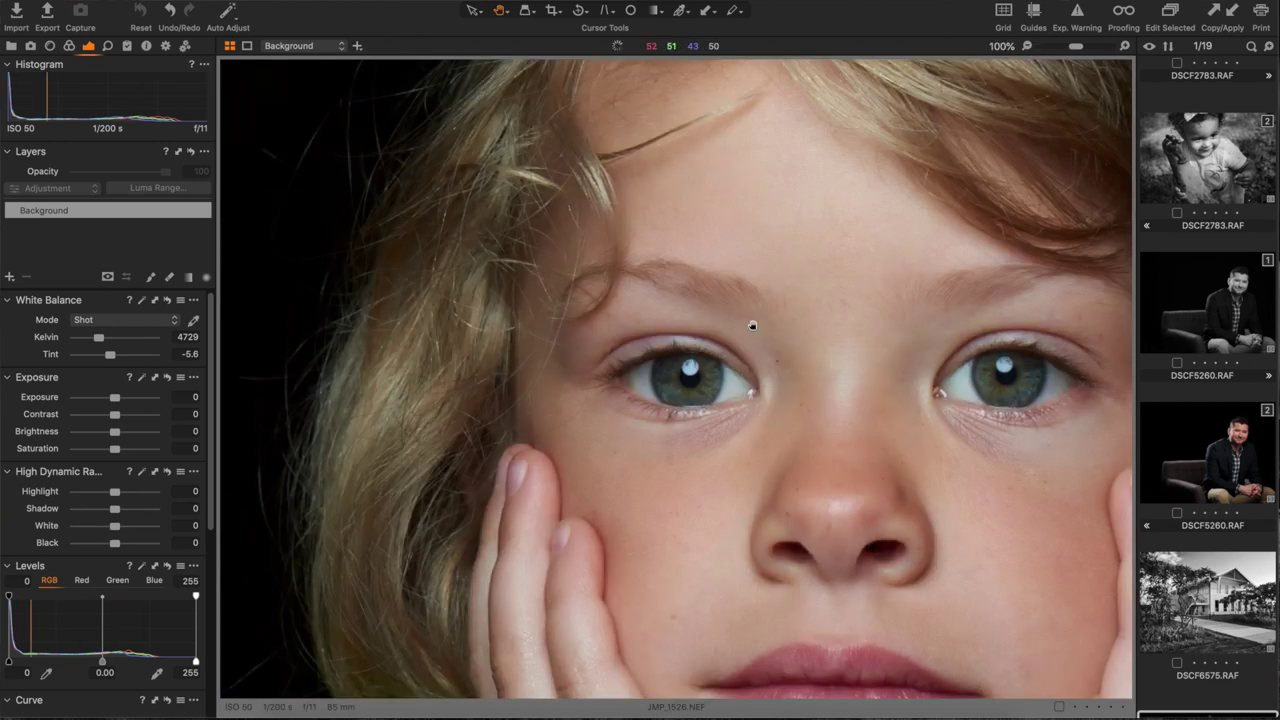
pyautogui.click(698, 355)
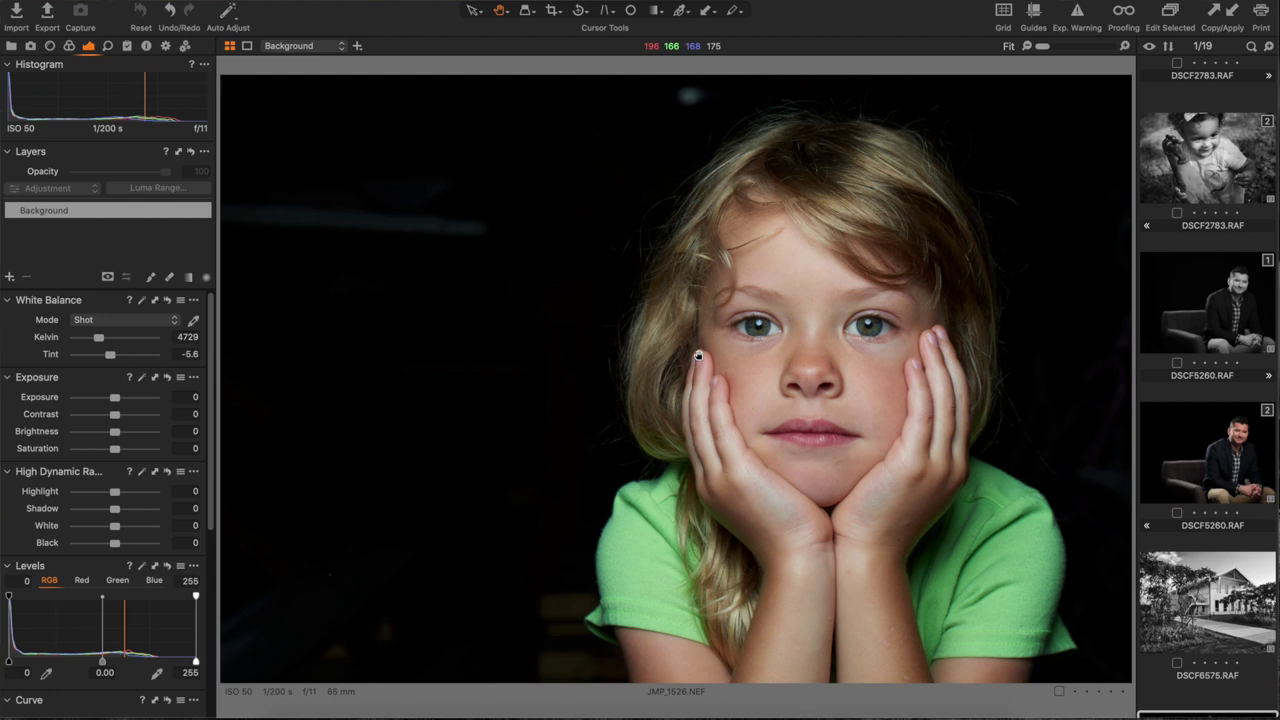
pyautogui.click(70, 46)
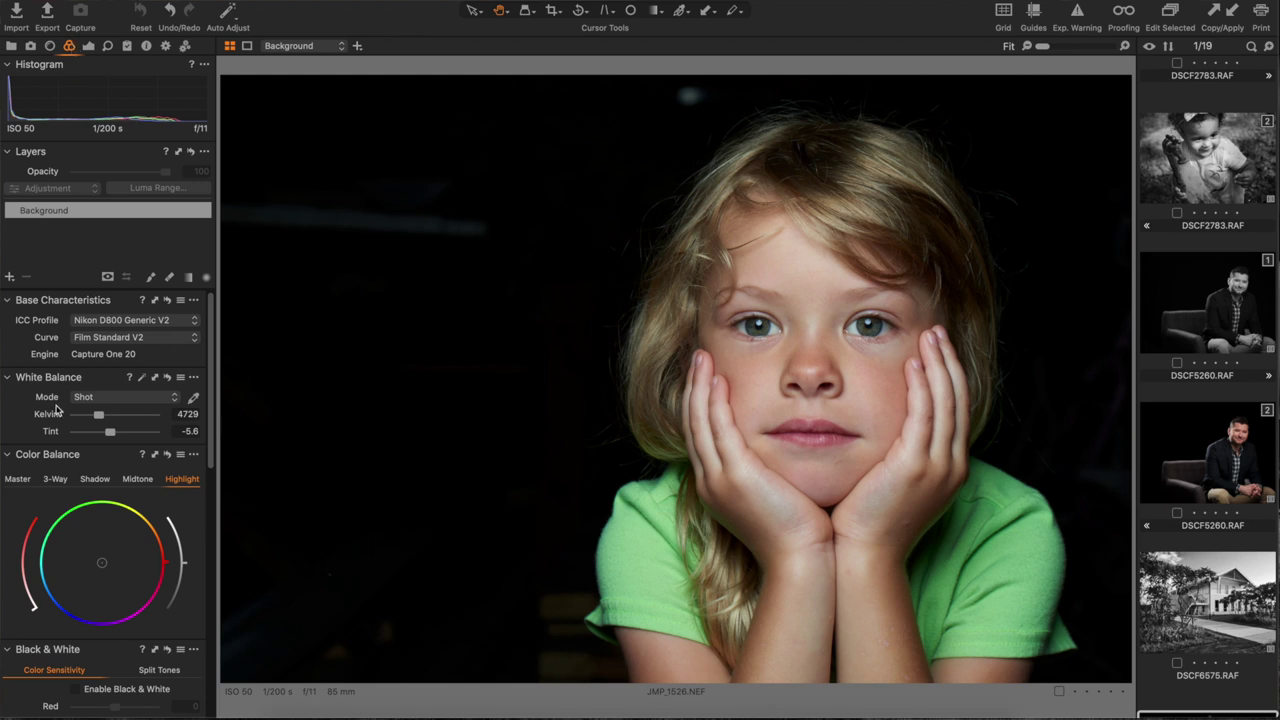
pyautogui.scroll(-7, 56, 408)
# Convert the girl's portrait to black and white, adjust the Red mix, and try out the Cyan slider.
pyautogui.click(76, 361)
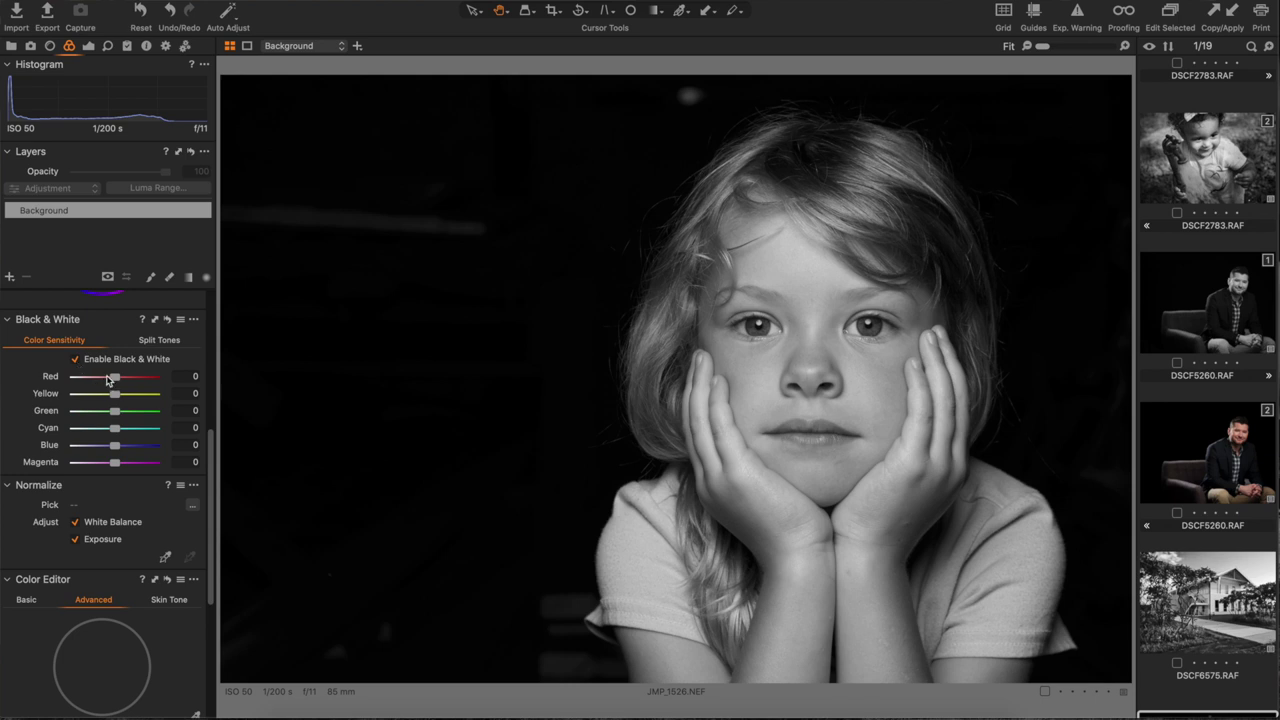
pyautogui.moveTo(110, 380)
pyautogui.mouseDown()
pyautogui.moveTo(124, 380)
pyautogui.moveTo(97, 398)
pyautogui.mouseUp()
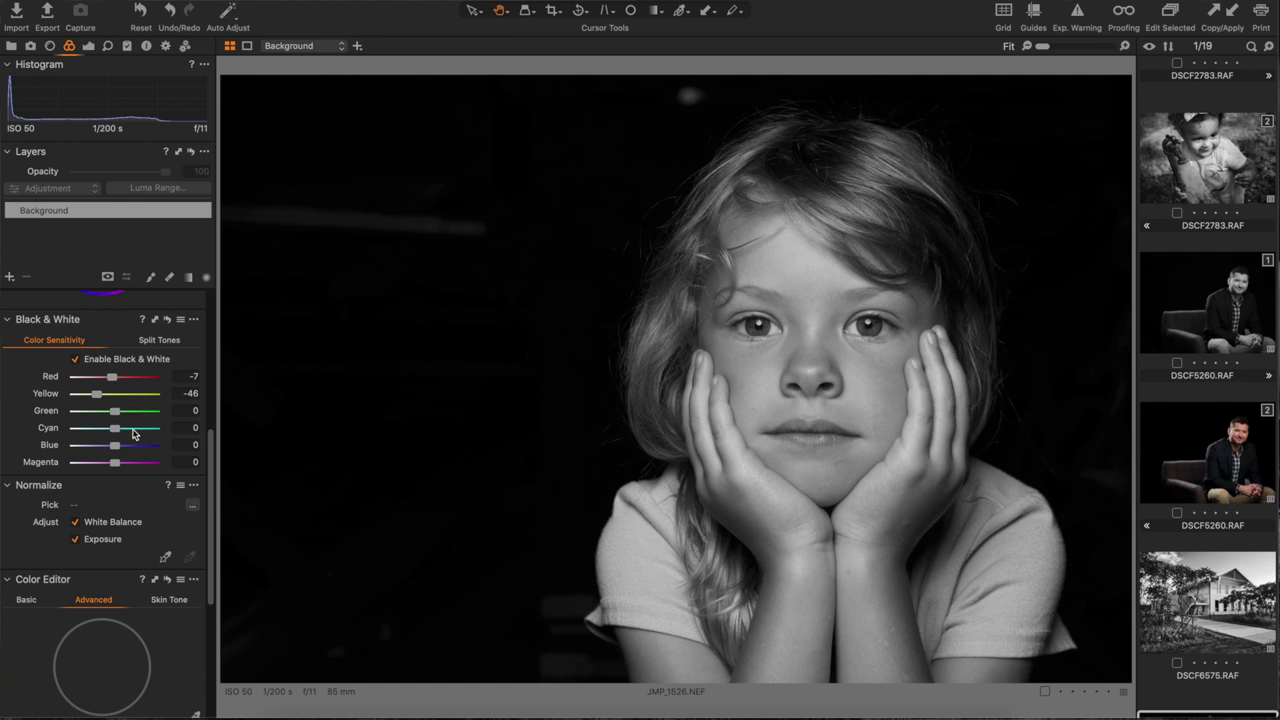
pyautogui.click(134, 430)
pyautogui.moveTo(134, 430)
pyautogui.mouseDown()
pyautogui.moveTo(184, 430)
pyautogui.moveTo(44, 436)
pyautogui.moveTo(178, 442)
pyautogui.moveTo(46, 440)
pyautogui.moveTo(115, 438)
pyautogui.mouseUp()
# With the eyes zoomed to 100%, set Cyan and Blue to 100 and Green to -73.
pyautogui.click(807, 314)
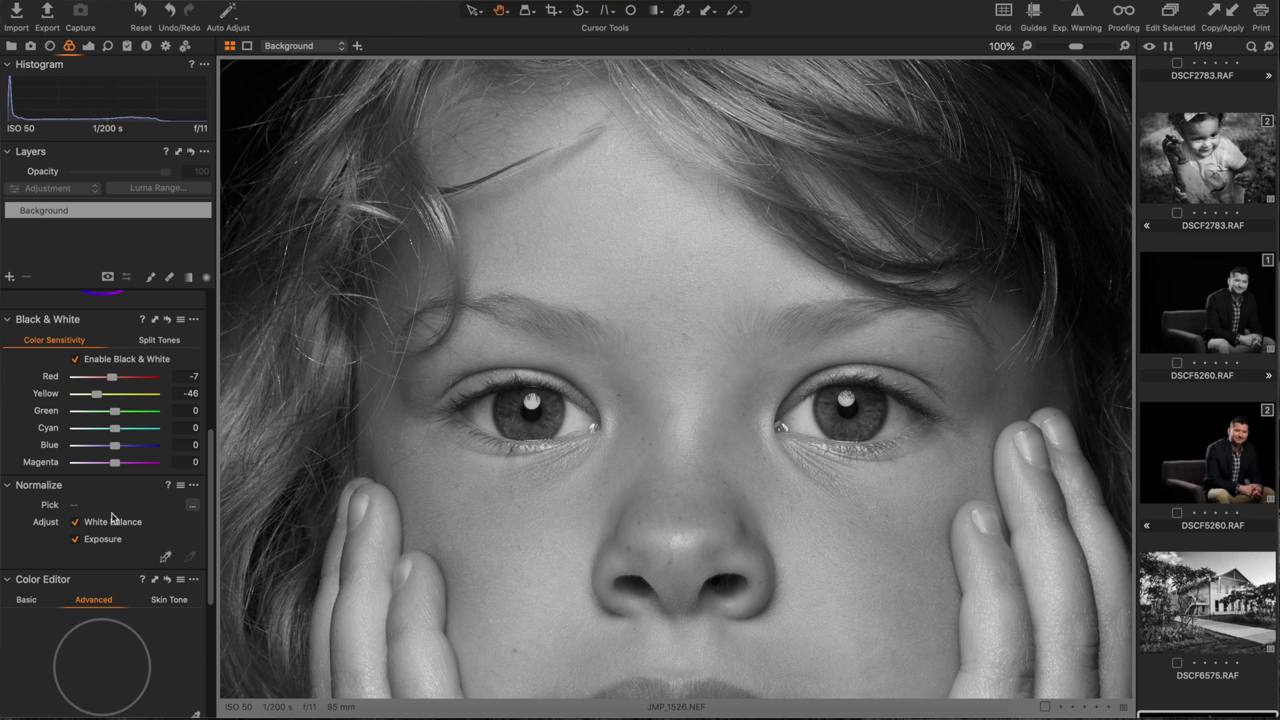
pyautogui.moveTo(117, 429); pyautogui.dragTo(227, 436)
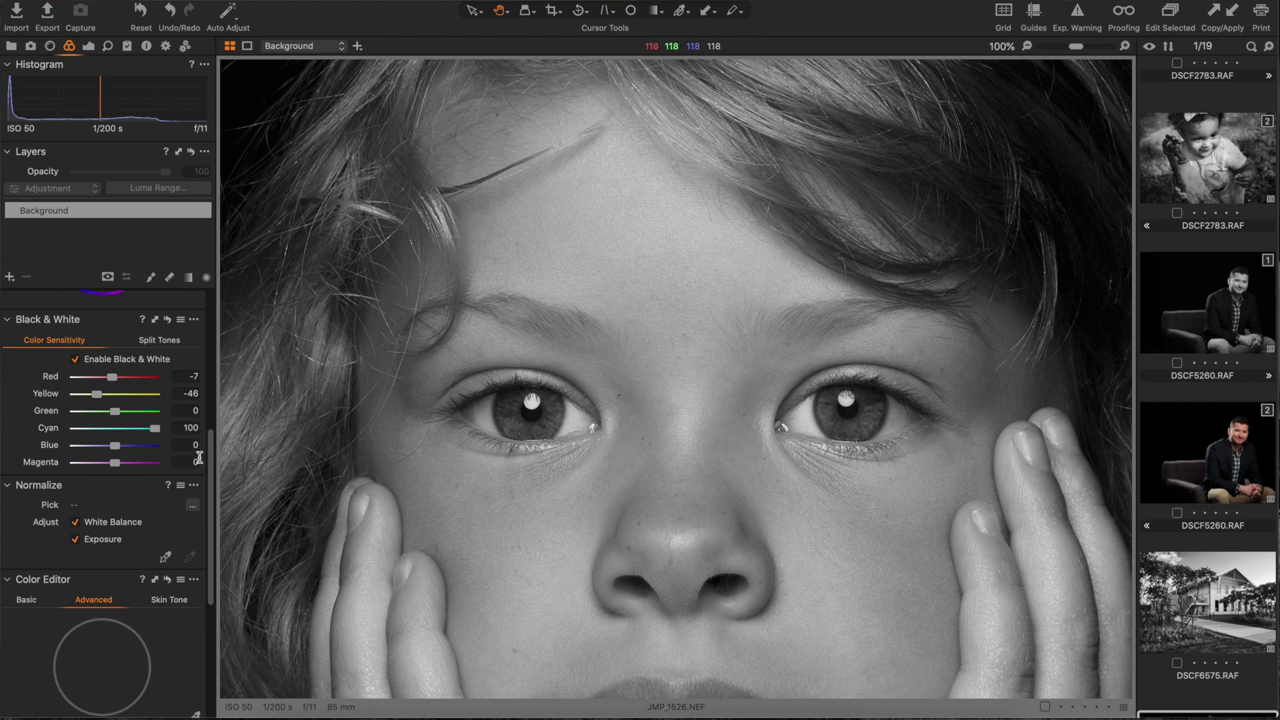
pyautogui.moveTo(157, 431); pyautogui.dragTo(187, 452)
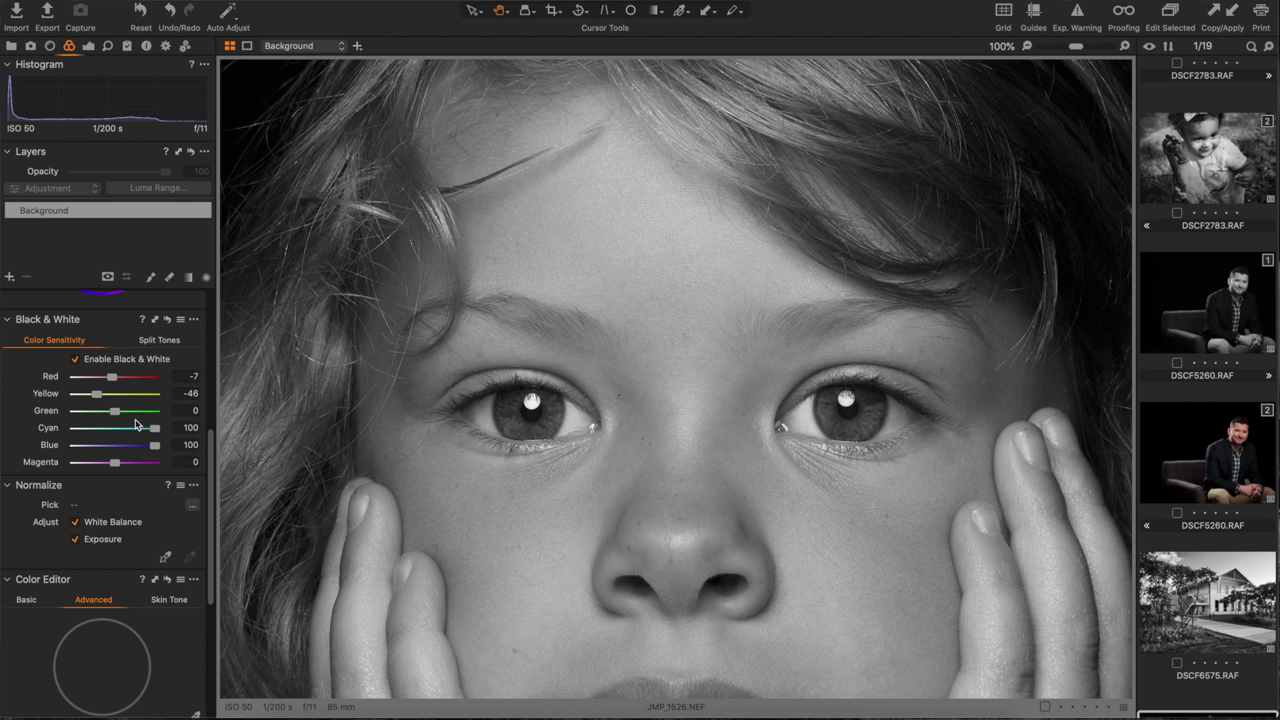
pyautogui.moveTo(102, 413); pyautogui.dragTo(87, 412)
pyautogui.doubleClick(519, 320)
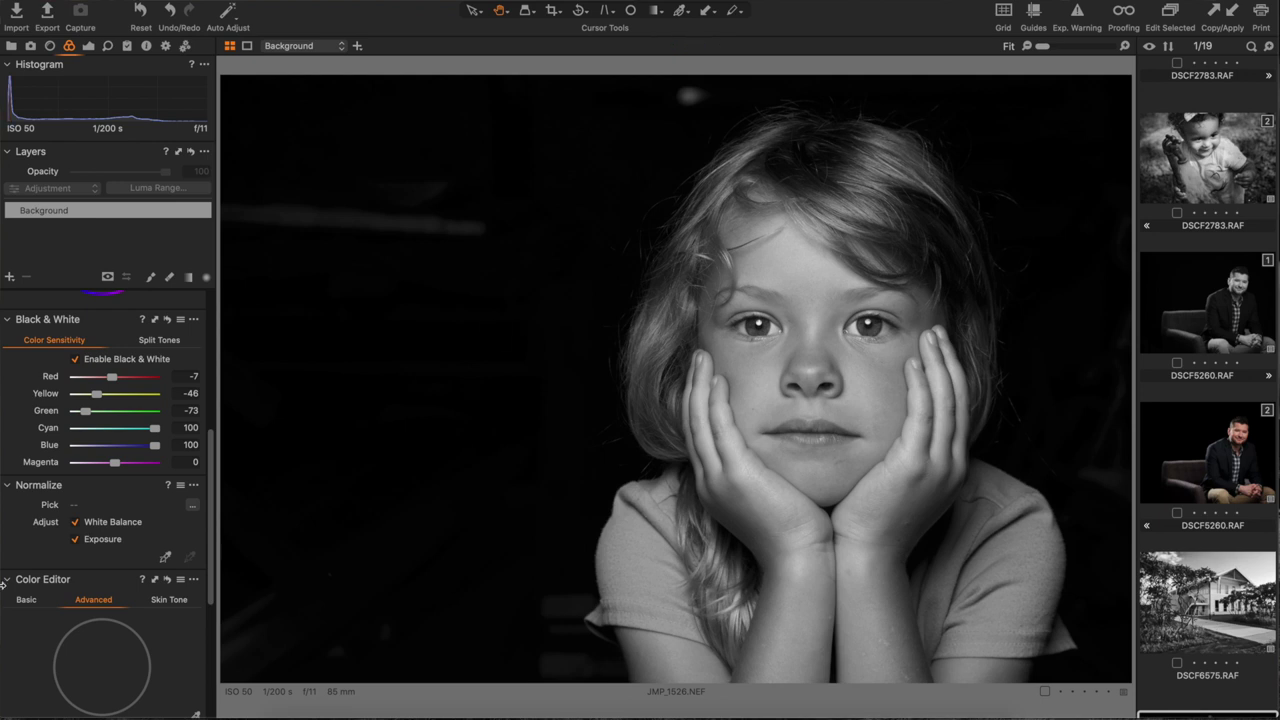
pyautogui.scroll(10, 80, 505)
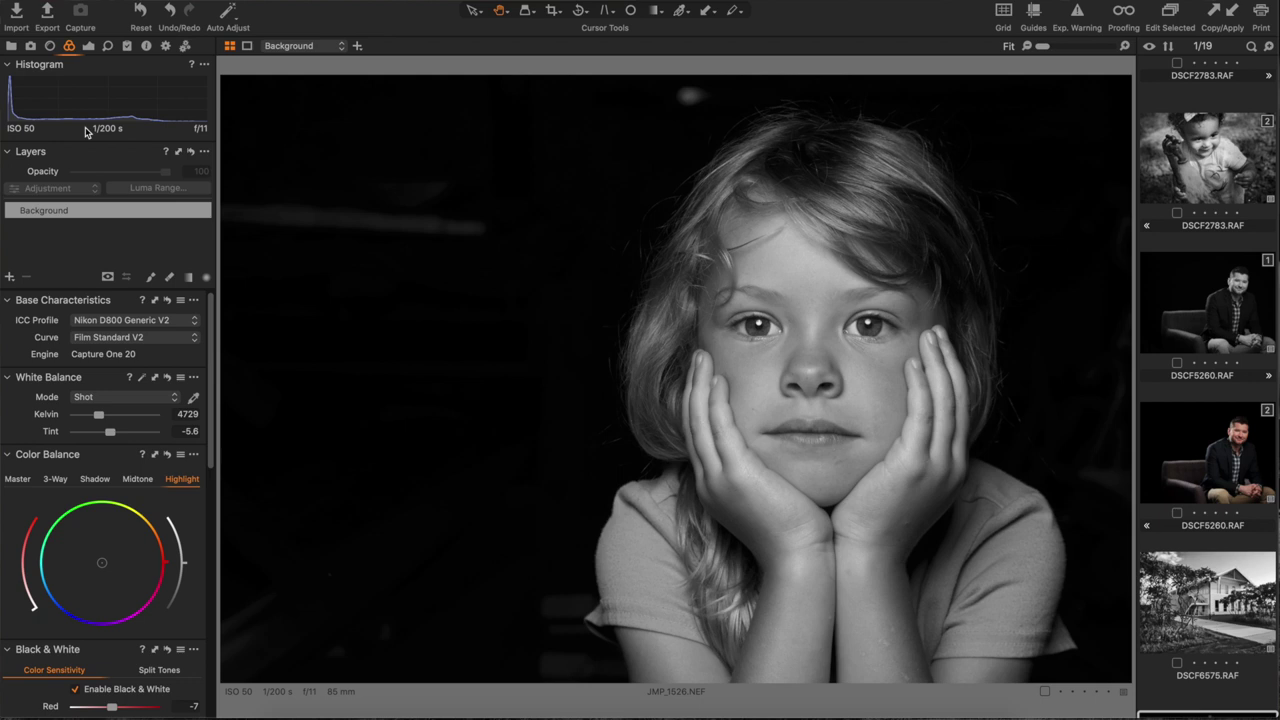
# Set the girl portrait's Levels to 7 and 240 and Highlight to -35.
pyautogui.click(90, 46)
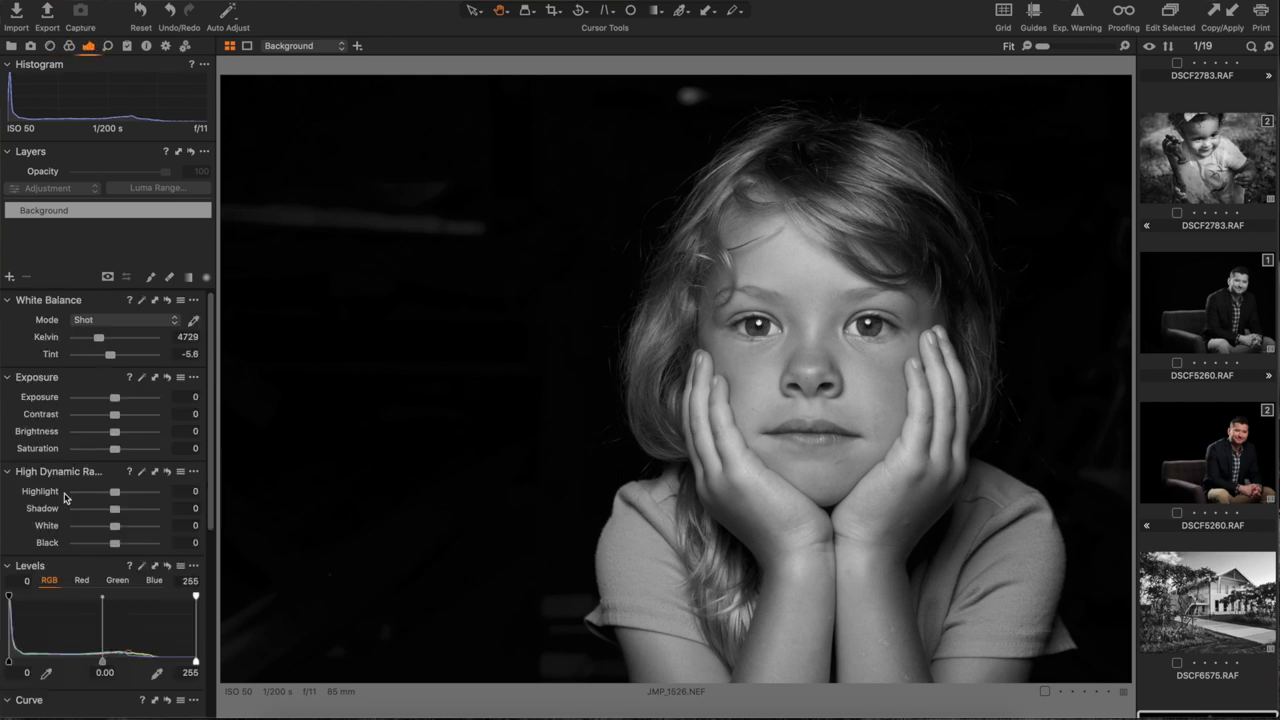
pyautogui.scroll(-2, 64, 497)
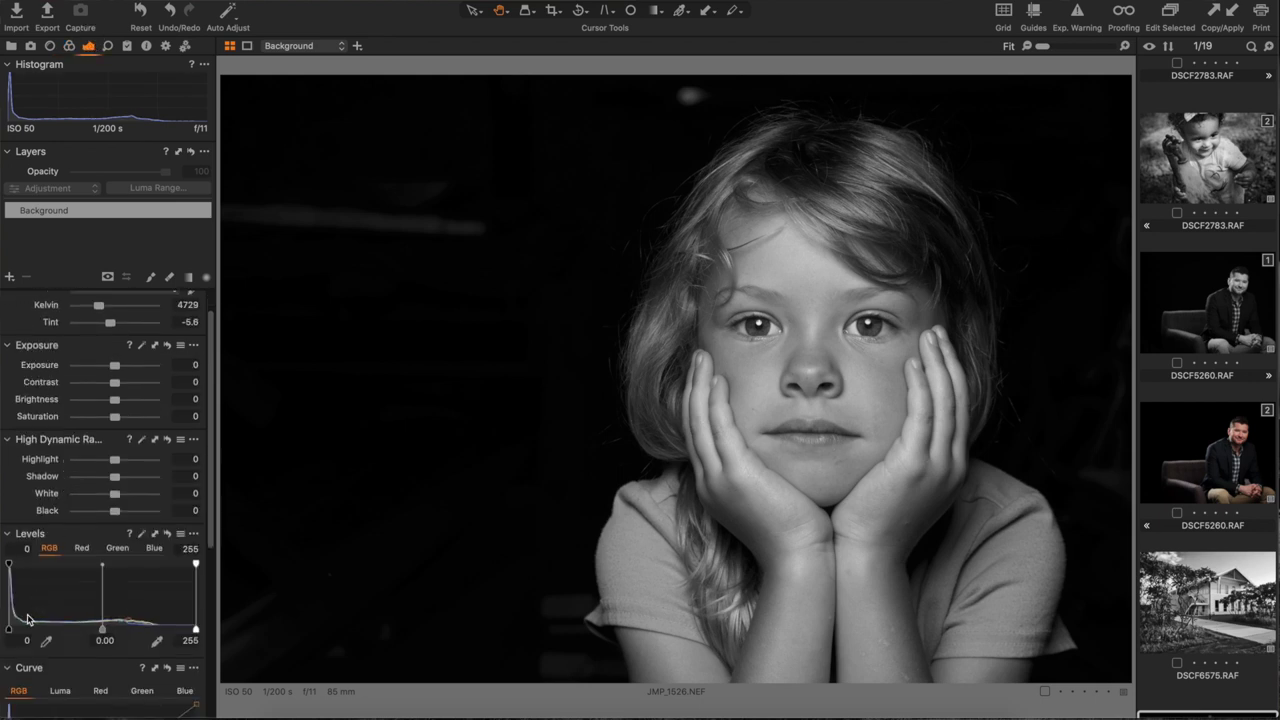
pyautogui.moveTo(8, 628); pyautogui.dragTo(14, 628)
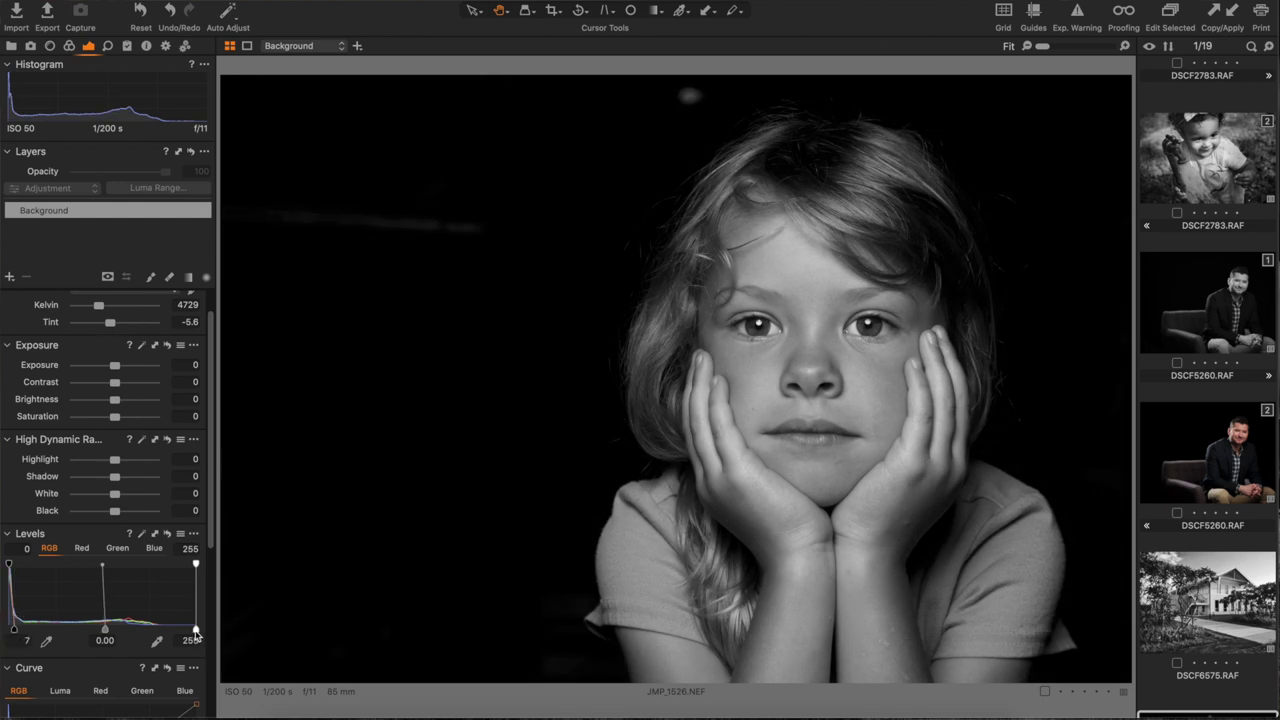
pyautogui.moveTo(196, 630); pyautogui.dragTo(184, 628)
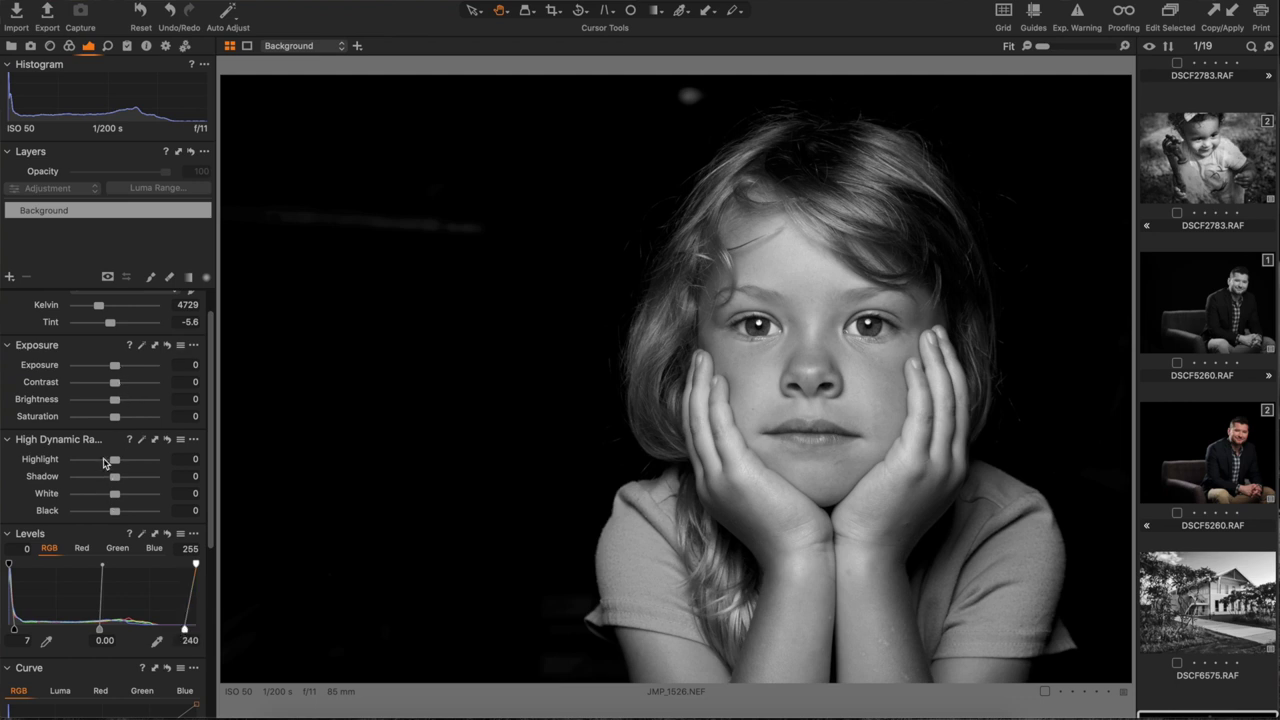
pyautogui.moveTo(103, 460); pyautogui.dragTo(101, 460)
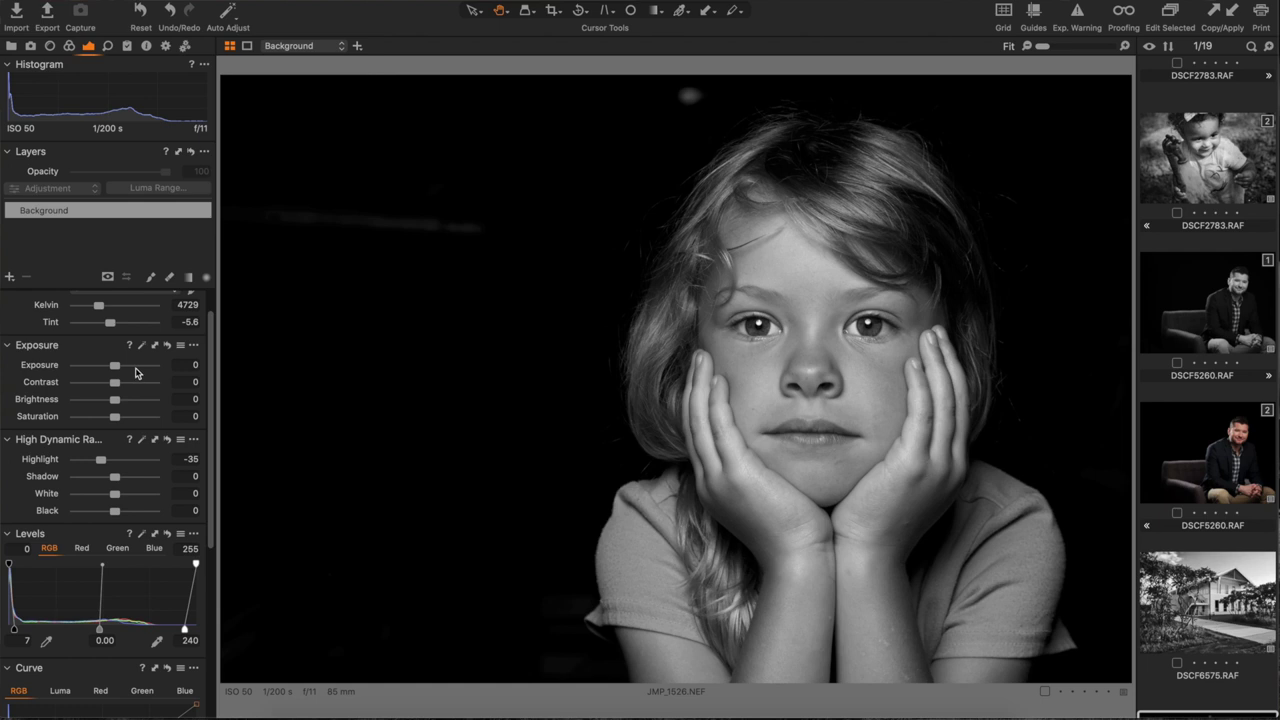
# Raise the black-and-white Red mix to 26 and bring Contrast up to 11.
pyautogui.click(68, 47)
pyautogui.scroll(-5, 100, 450)
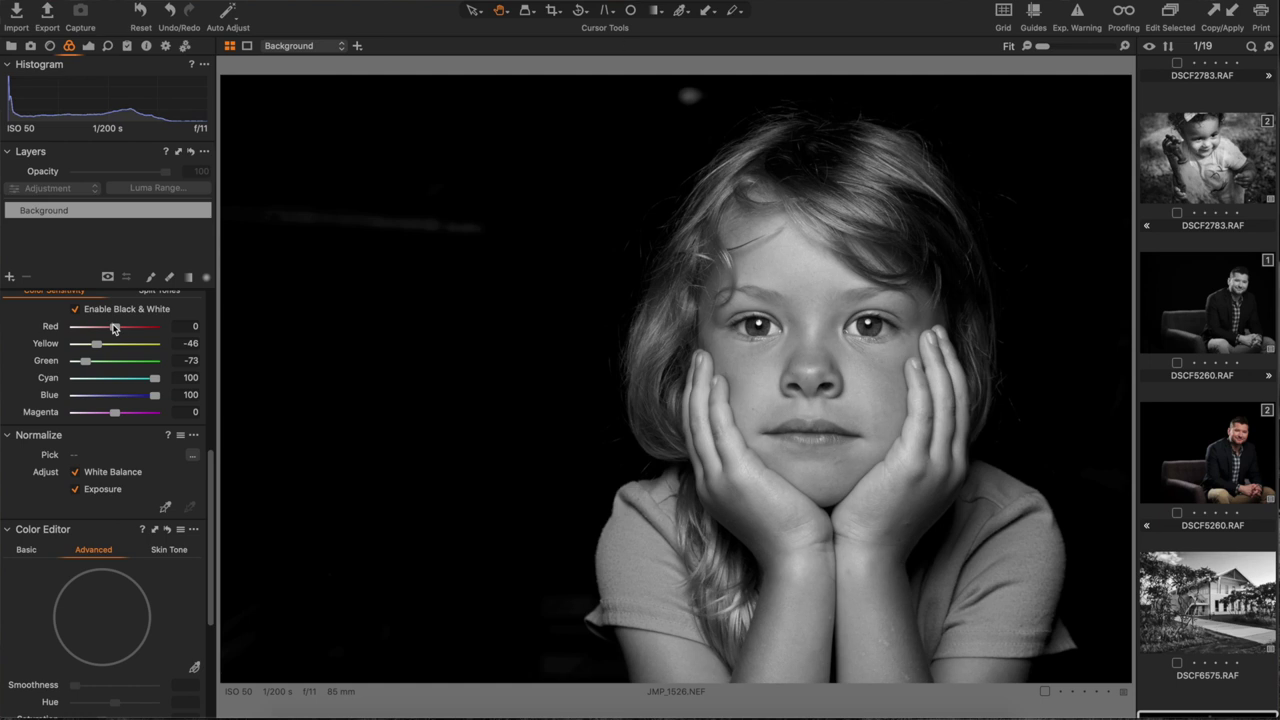
pyautogui.moveTo(127, 328); pyautogui.dragTo(124, 329)
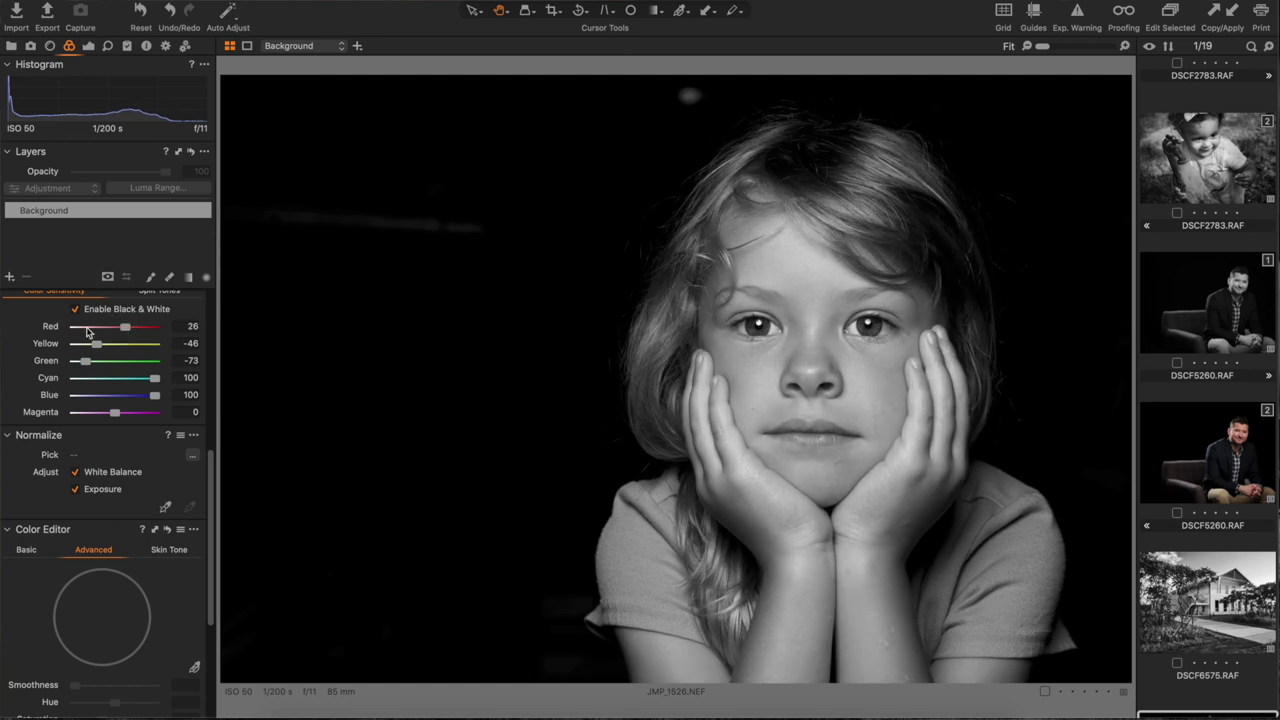
pyautogui.scroll(5, 87, 332)
pyautogui.click(88, 46)
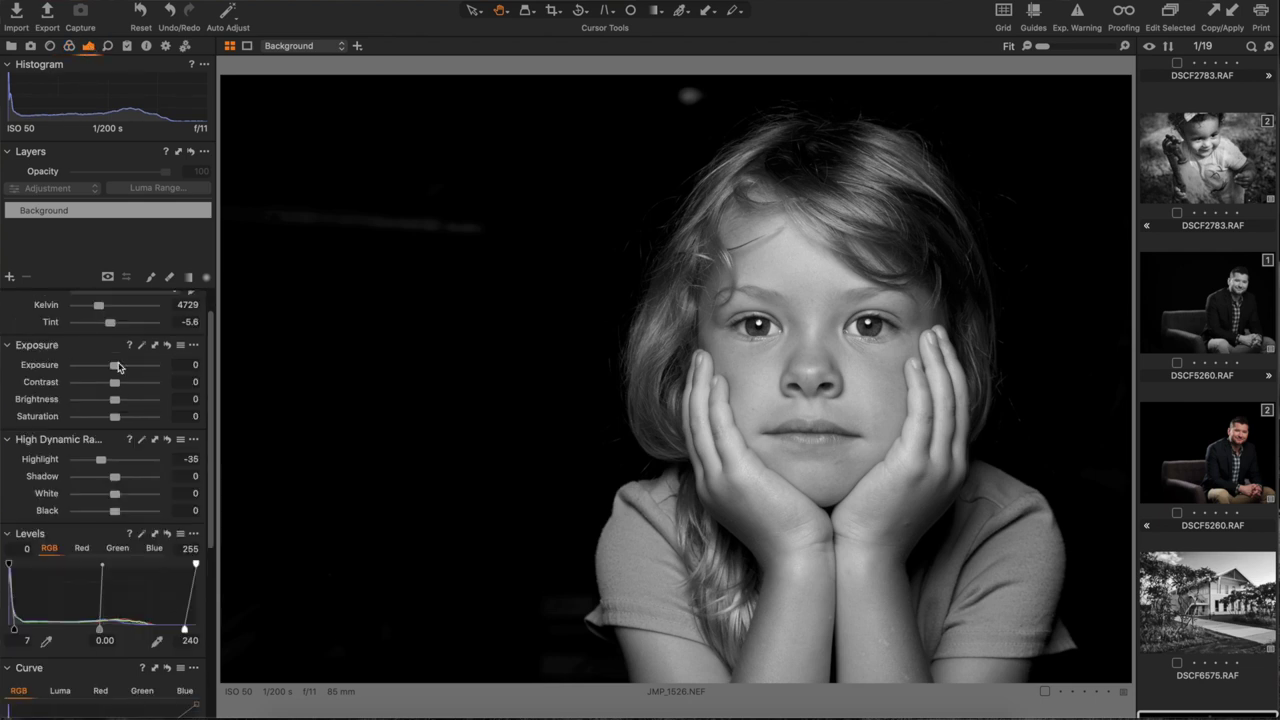
pyautogui.scroll(2, 135, 335)
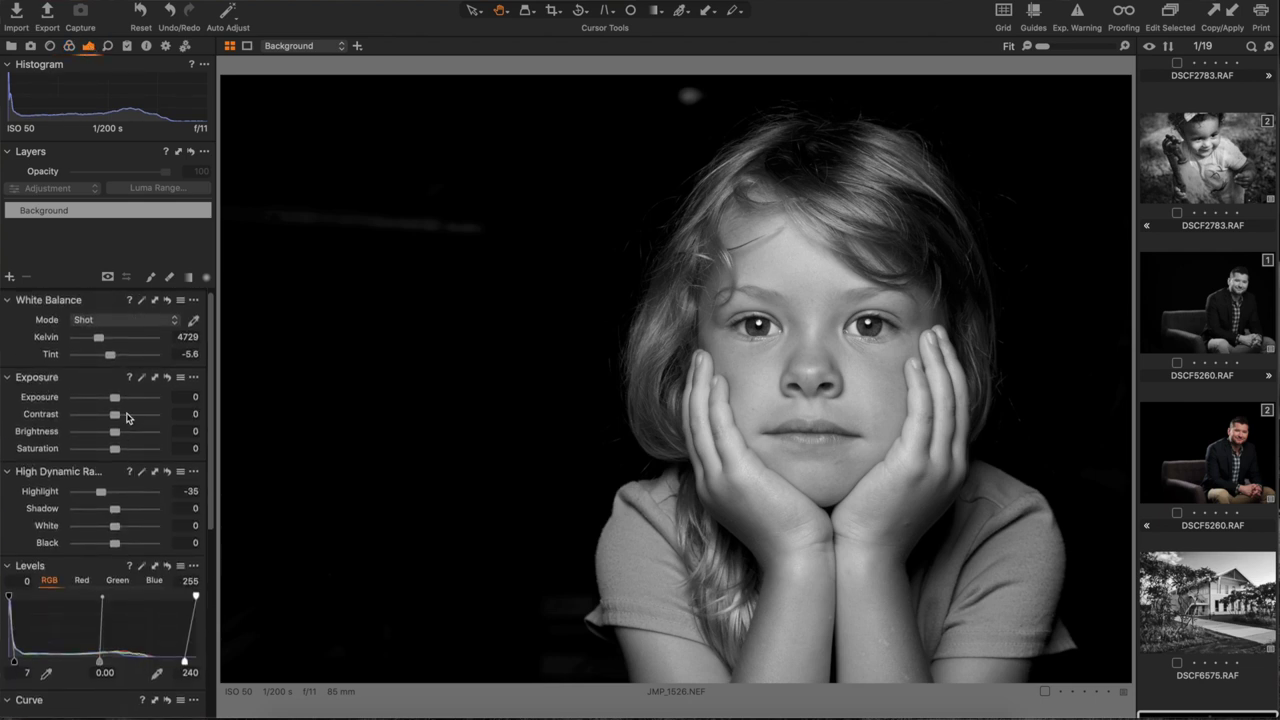
pyautogui.moveTo(126, 418); pyautogui.dragTo(124, 416)
# With the exposure warning overlay on, lower the Levels black point to 2, then turn the warning off.
pyautogui.click(1078, 14)
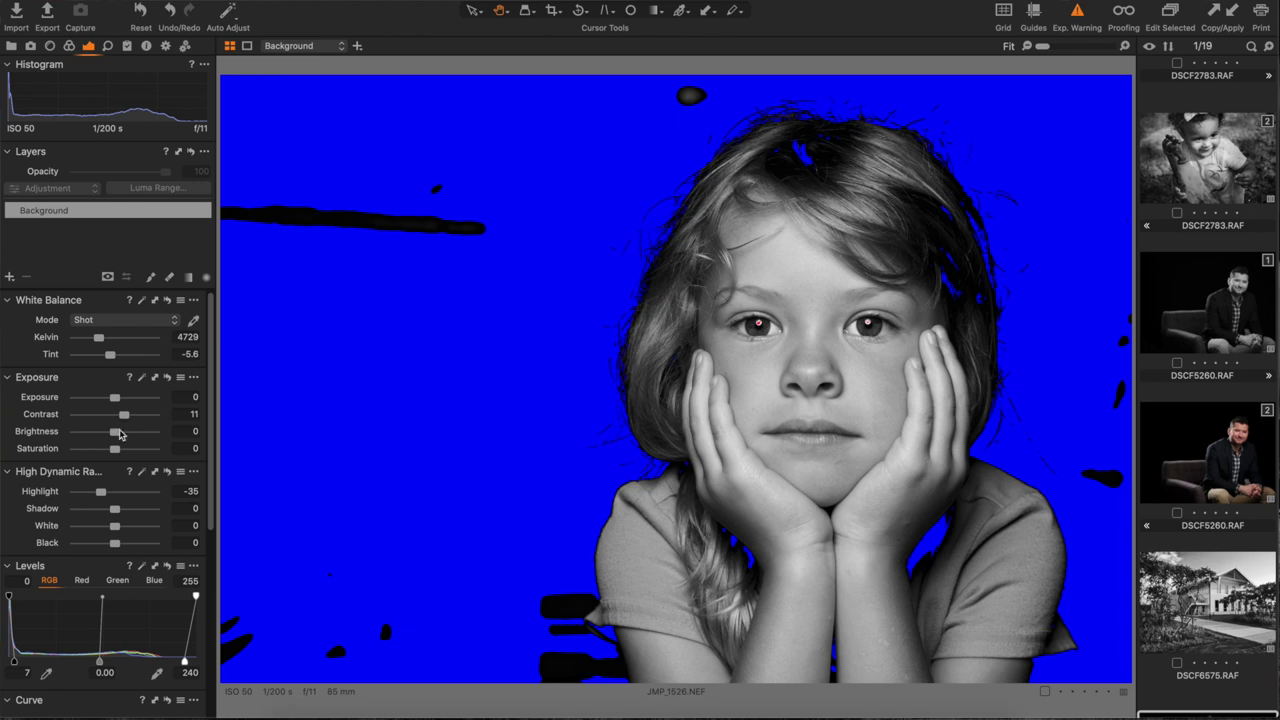
pyautogui.moveTo(21, 669); pyautogui.dragTo(11, 661)
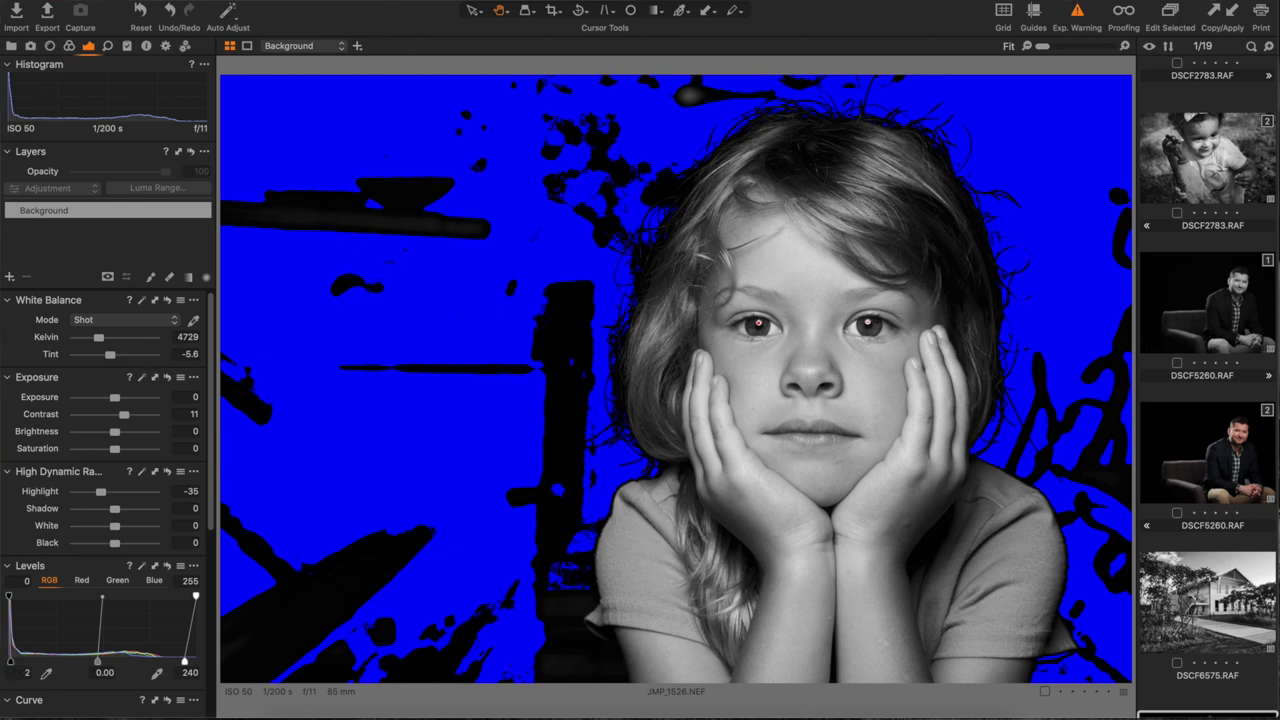
pyautogui.click(1076, 10)
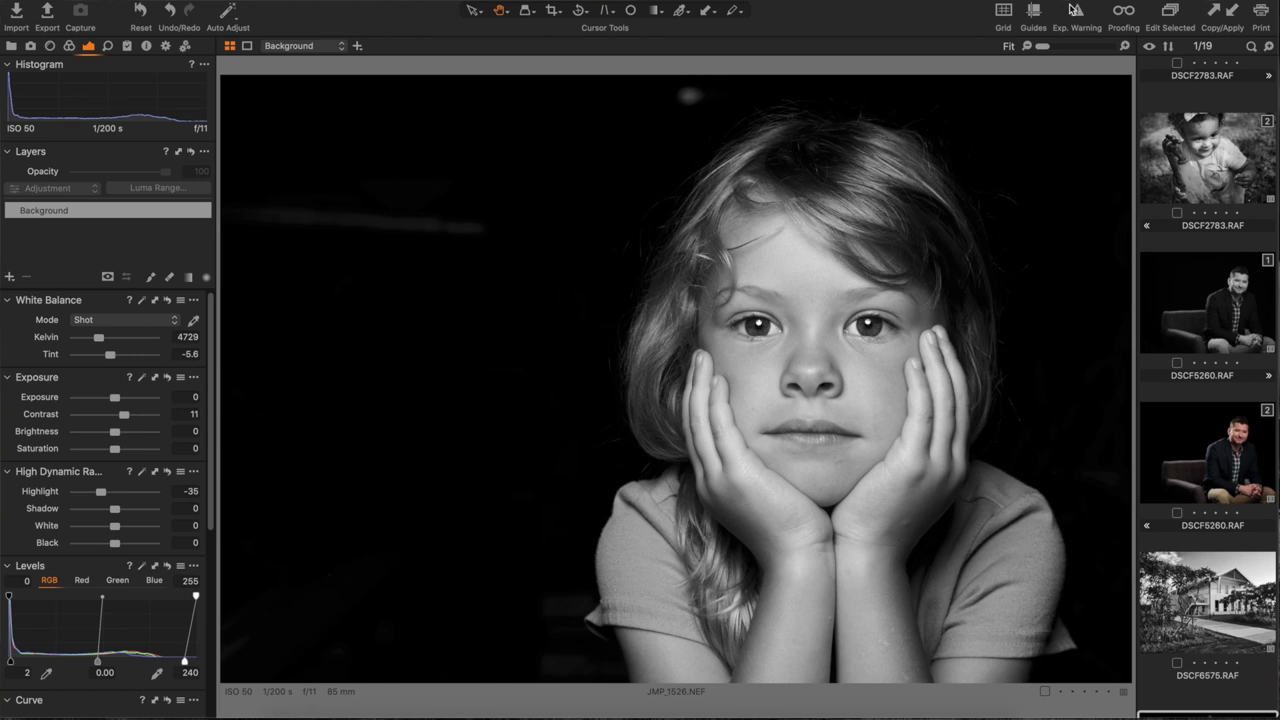
# Crop the girl's portrait to a full-height square, shifted slightly left.
pyautogui.click(553, 10)
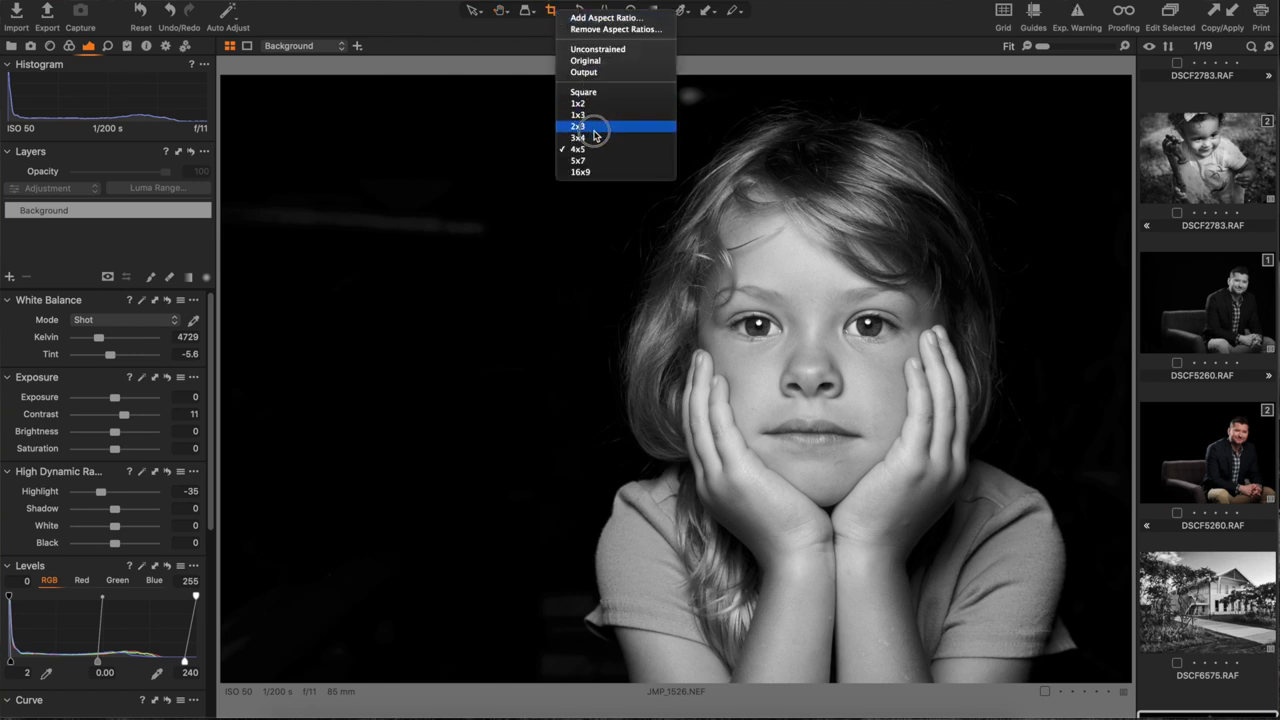
pyautogui.click(590, 93)
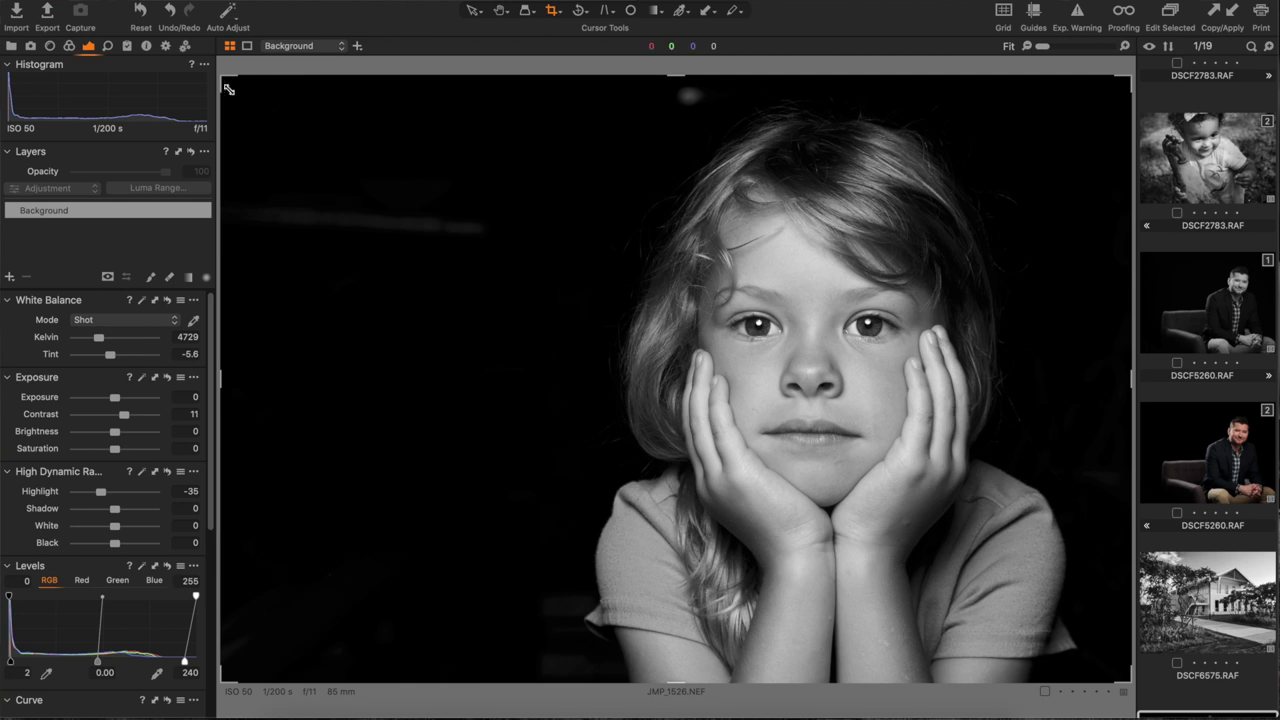
pyautogui.click(222, 79)
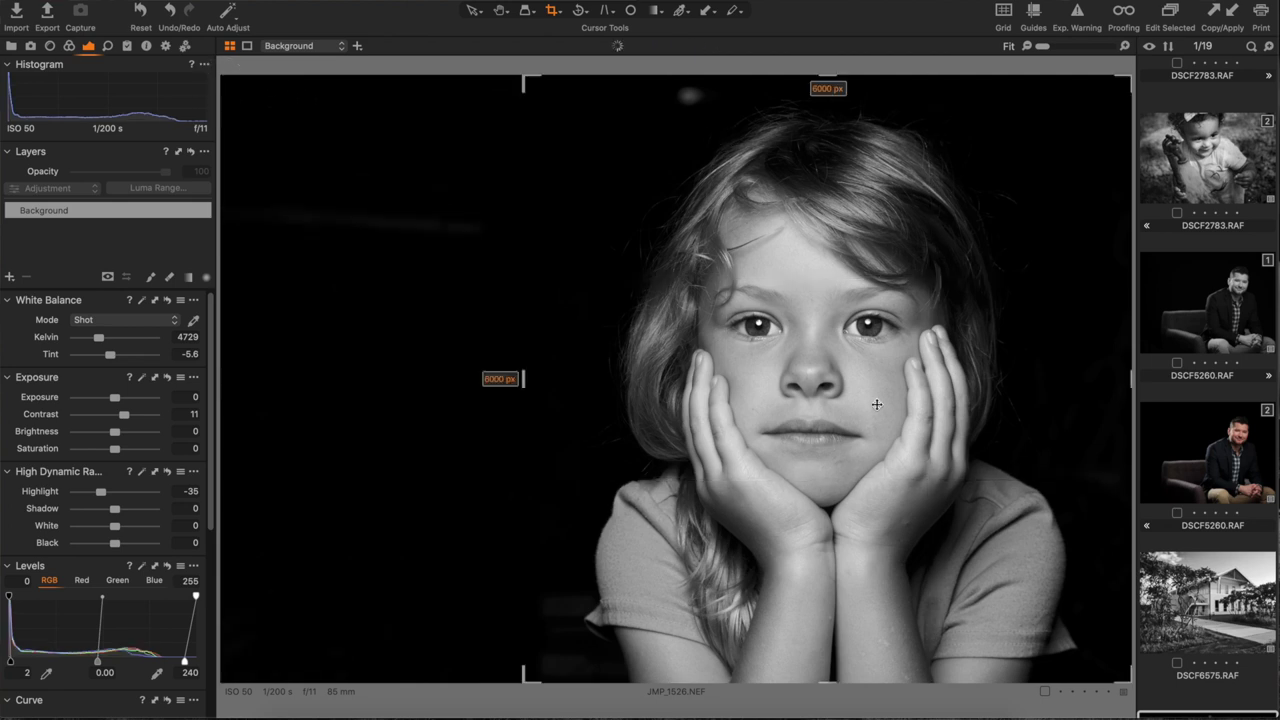
pyautogui.moveTo(878, 404); pyautogui.dragTo(853, 400)
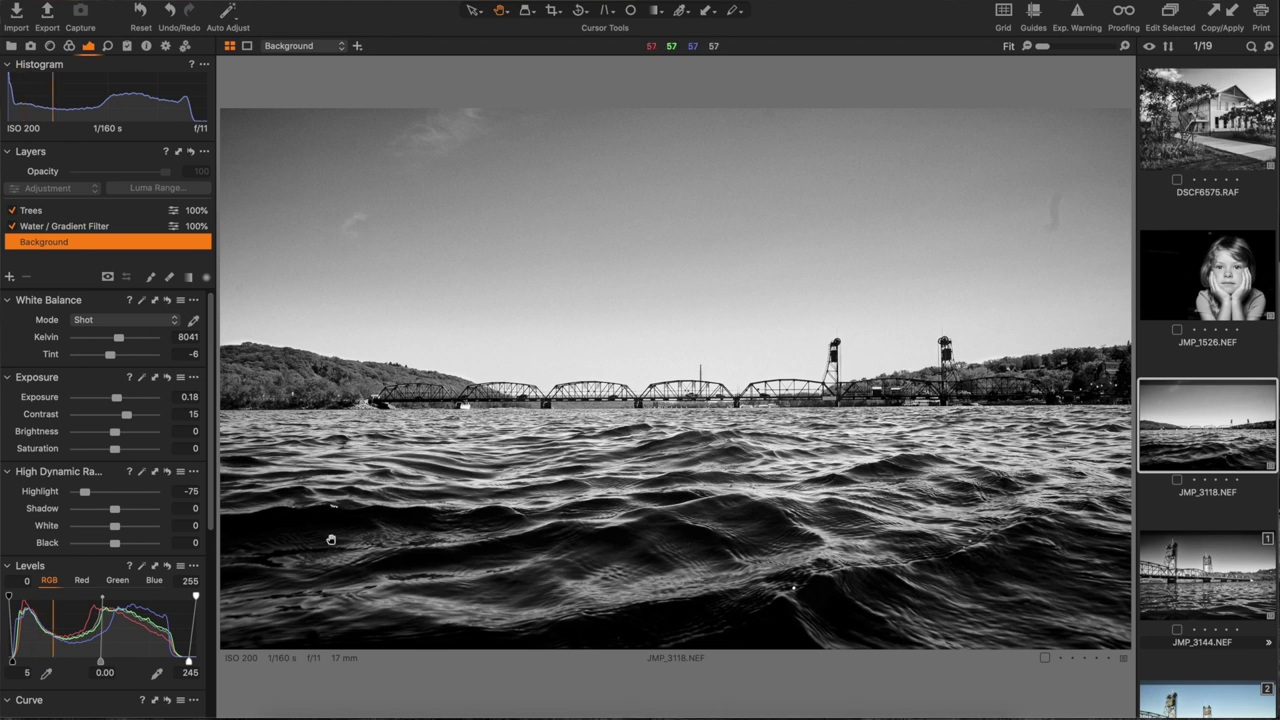
# Review the bridge photo's black-and-white mix and exposure settings, checking the bridge and water at 100%.
pyautogui.click(69, 46)
pyautogui.scroll(-2, 57, 418)
pyautogui.scroll(-3, 57, 418)
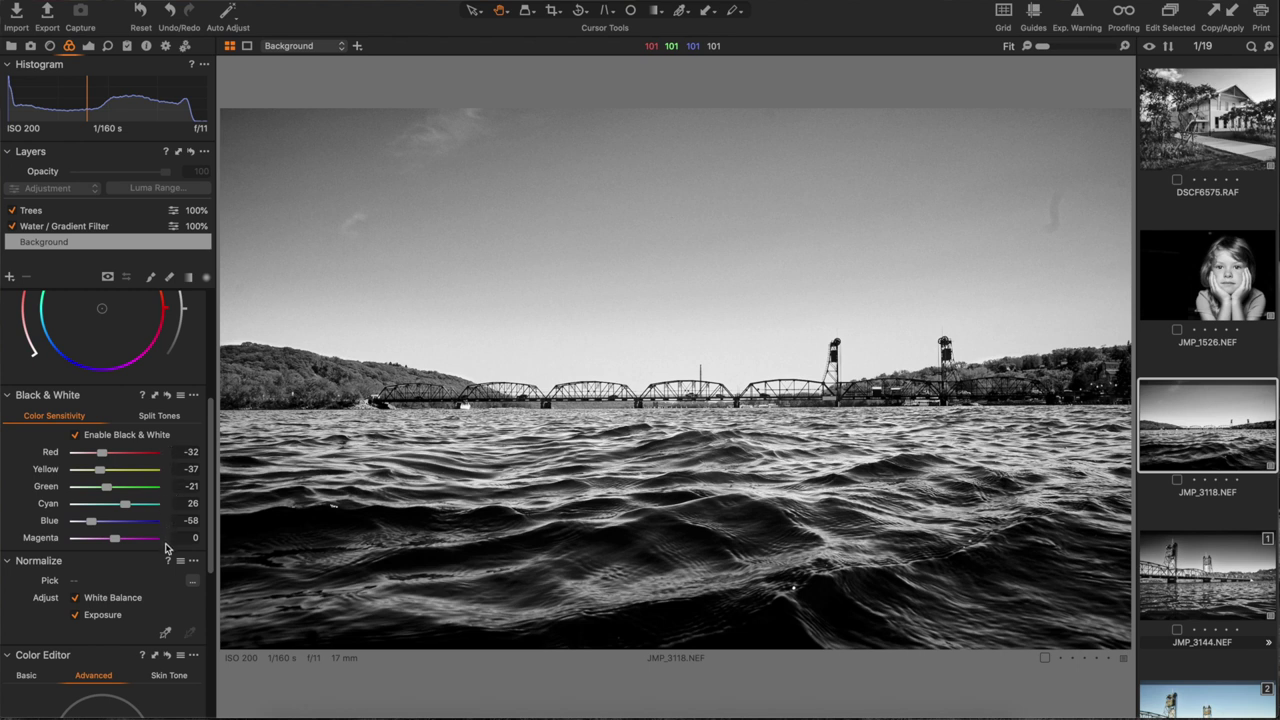
pyautogui.scroll(5, 165, 562)
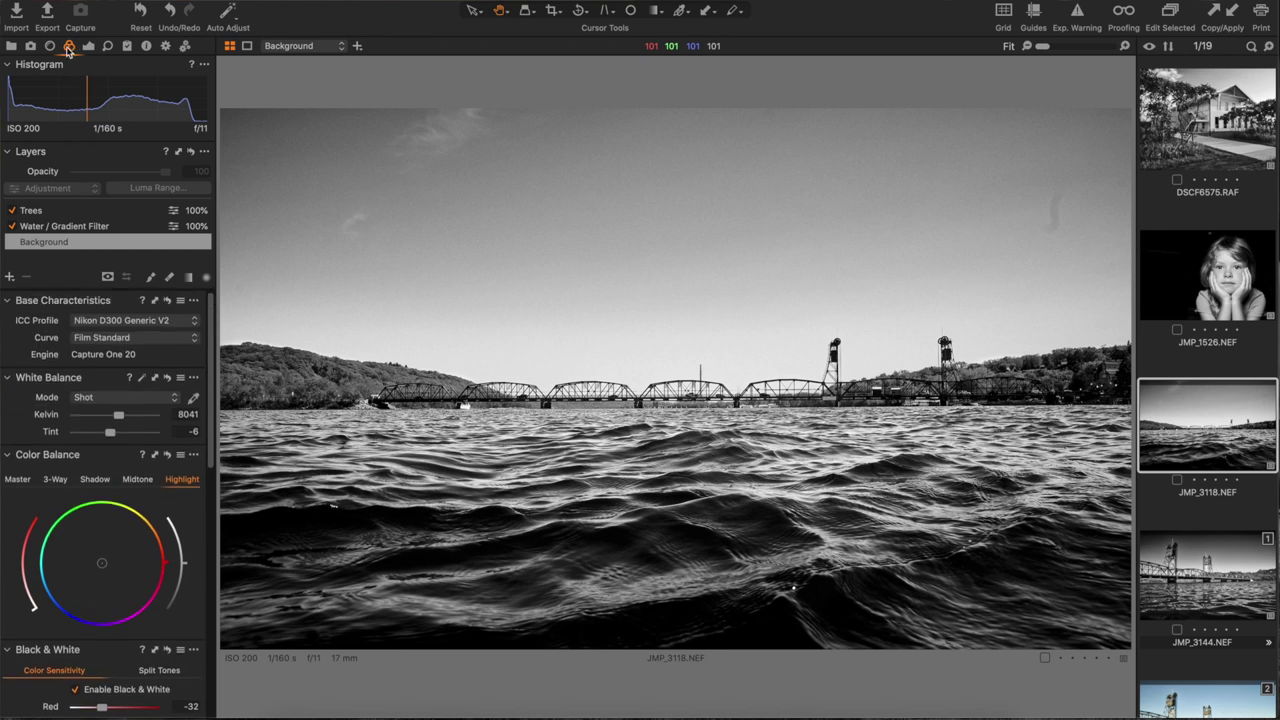
pyautogui.click(88, 48)
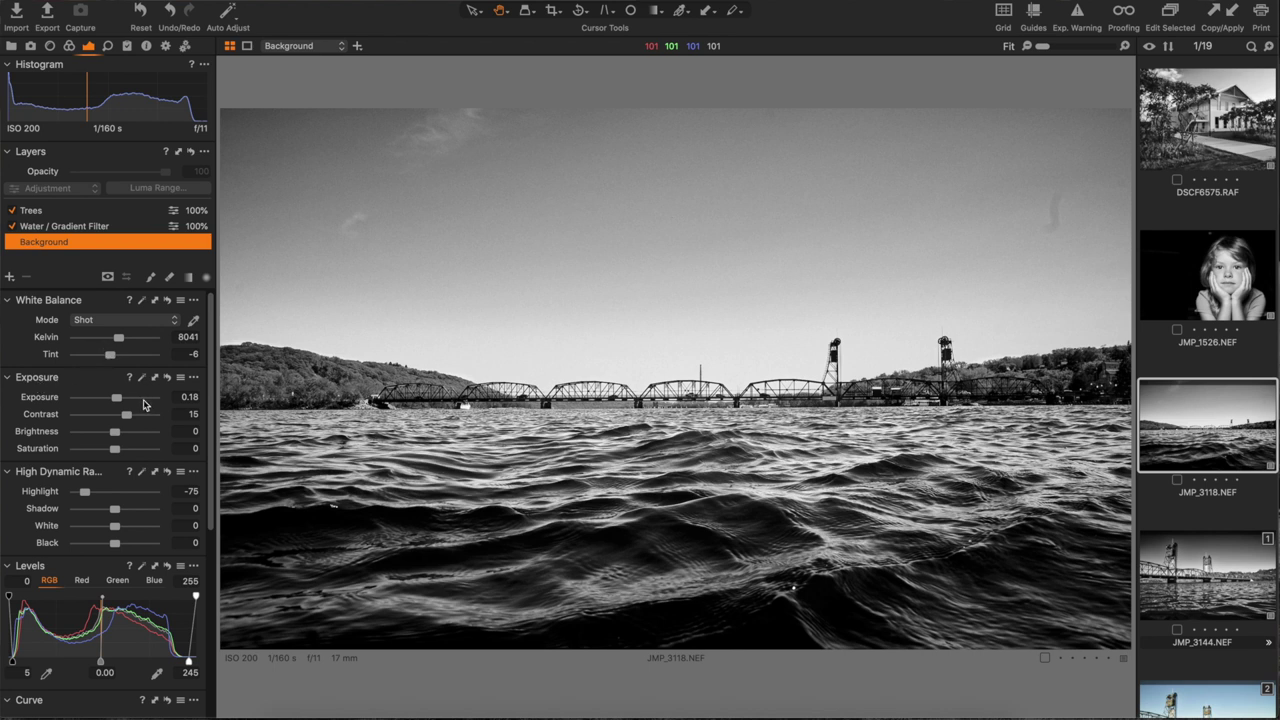
pyautogui.scroll(-2, 141, 421)
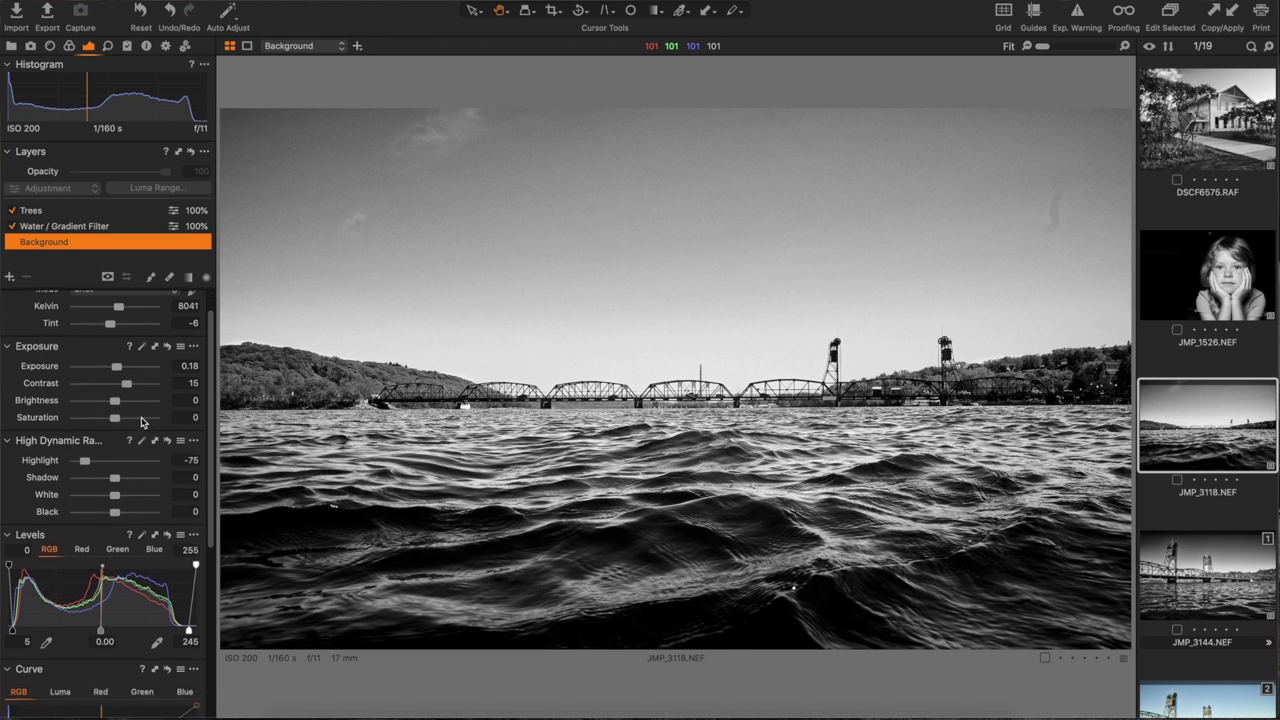
pyautogui.scroll(-2, 91, 442)
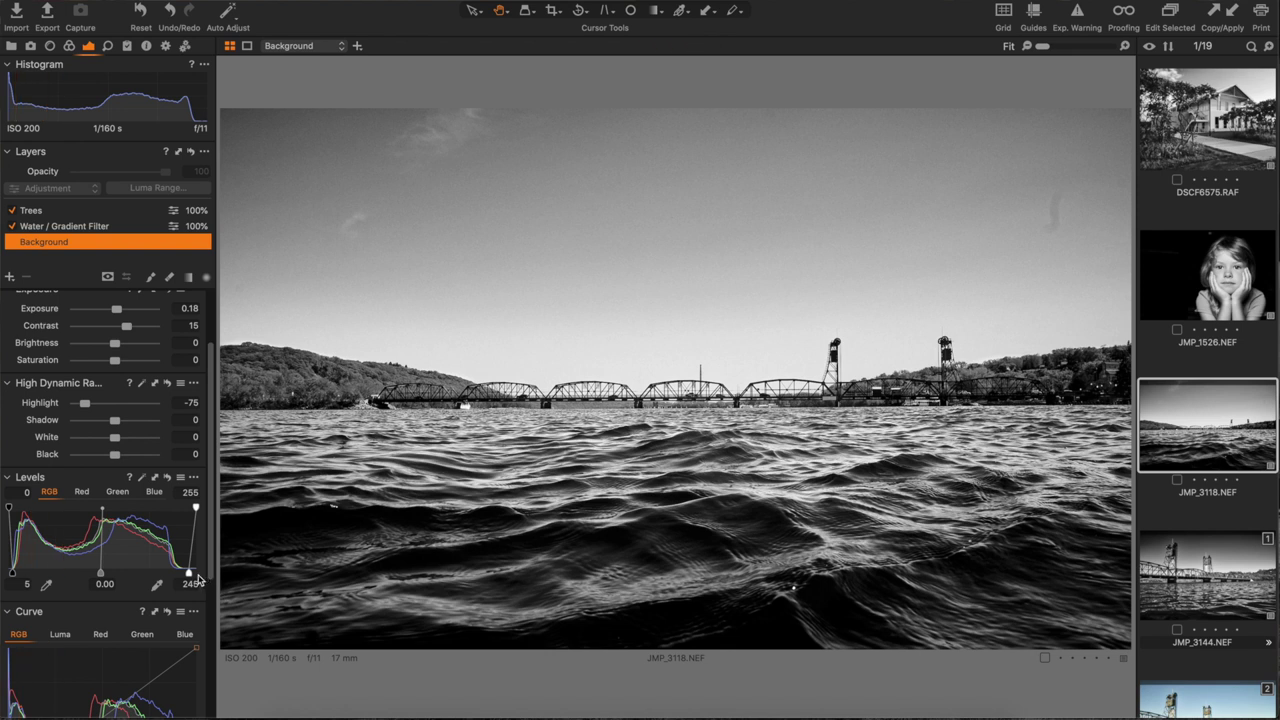
pyautogui.scroll(-10, 171, 577)
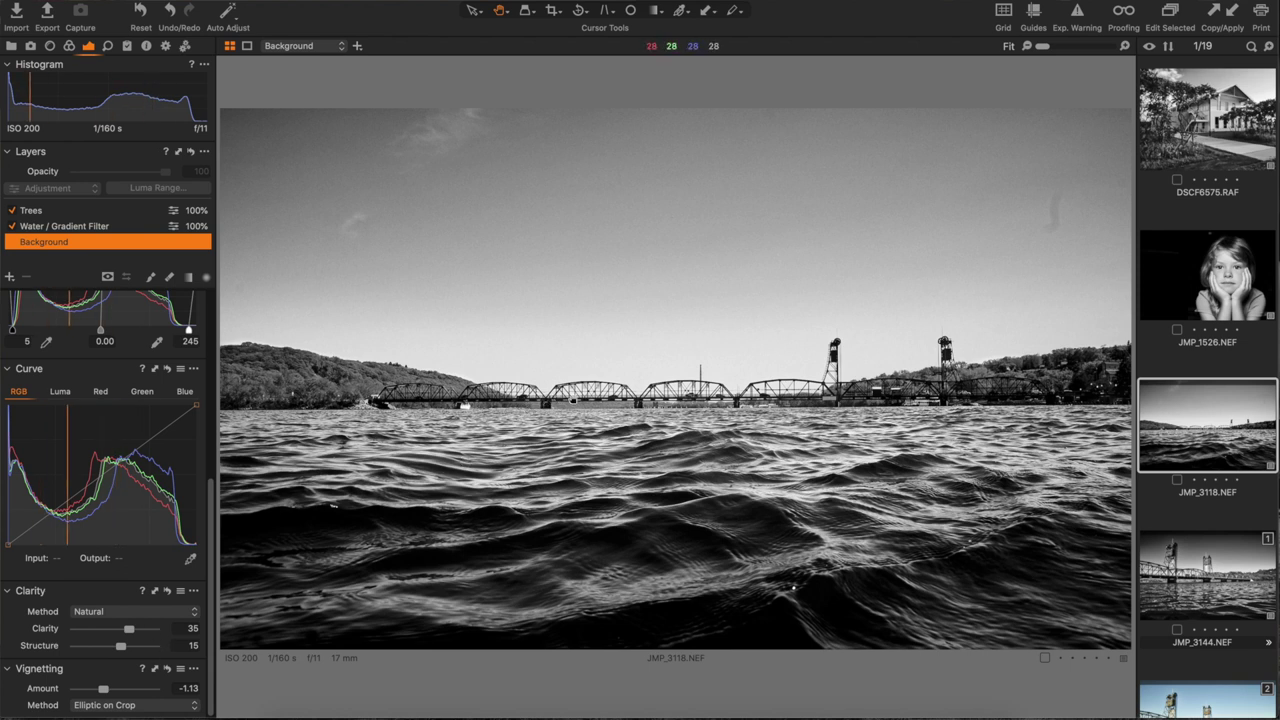
pyautogui.doubleClick(623, 402)
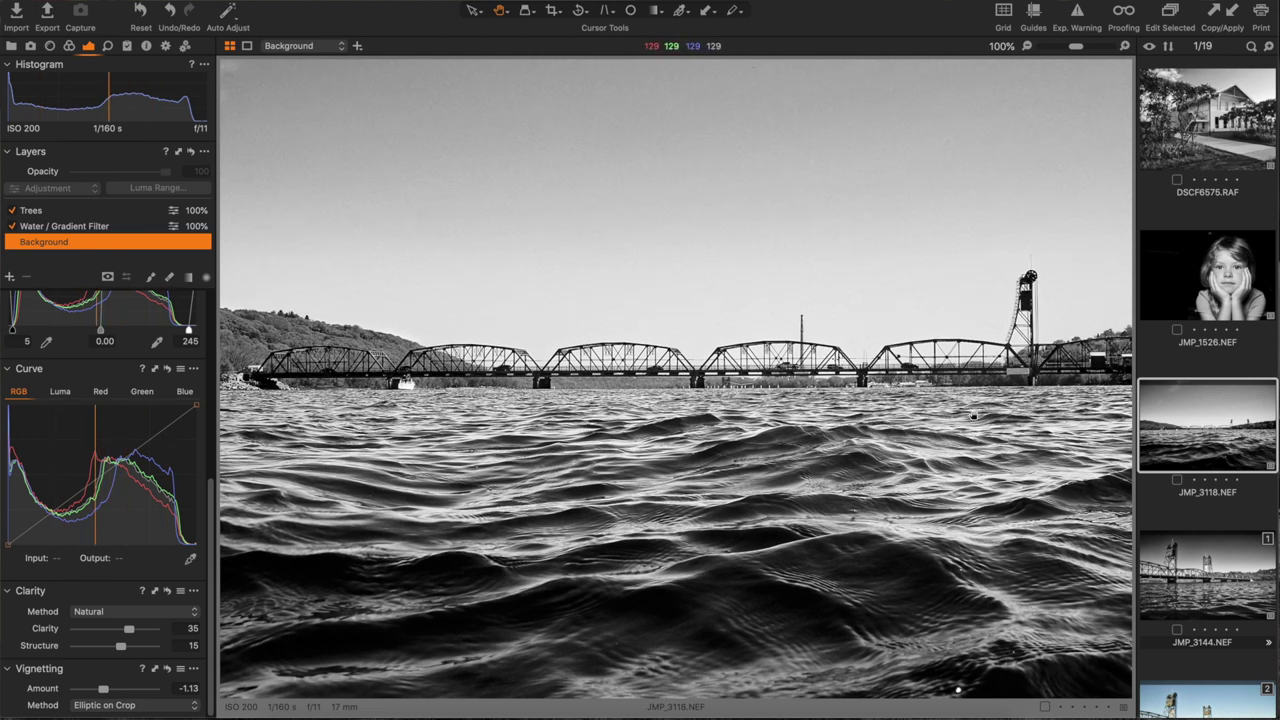
pyautogui.doubleClick(957, 690)
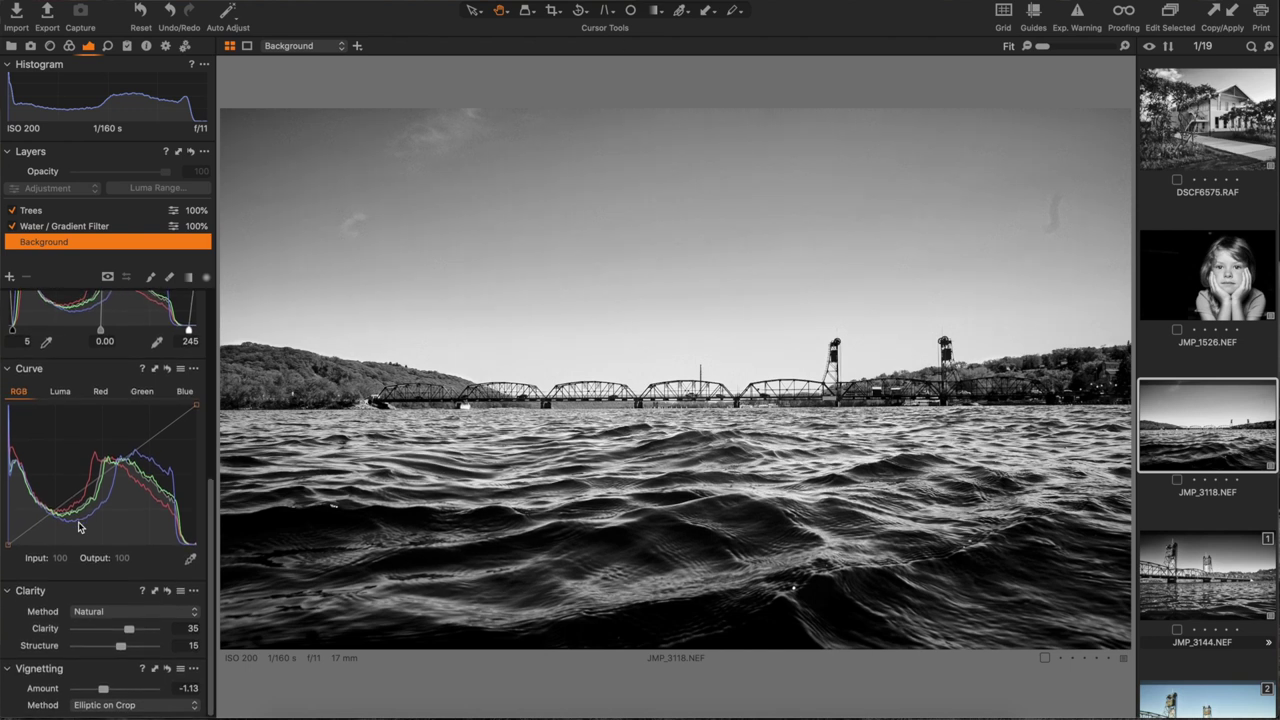
pyautogui.scroll(10, 79, 527)
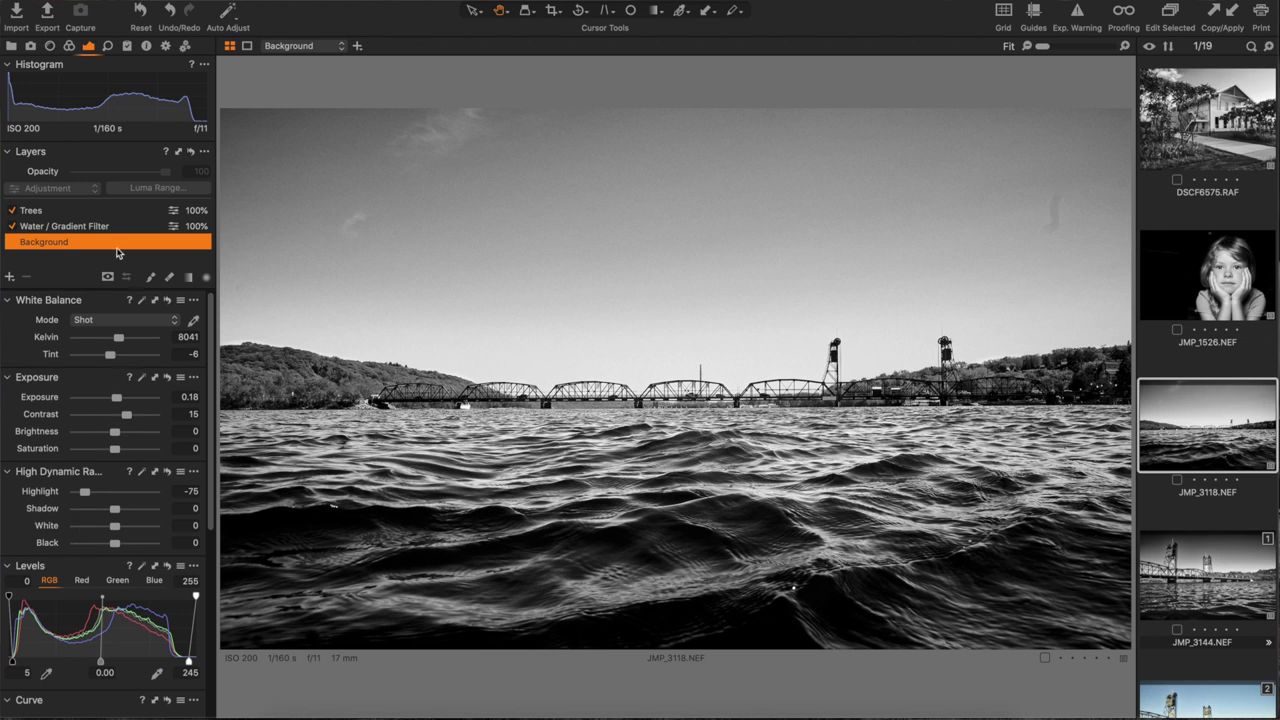
# Toggle the Trees and Water / Gradient Filter layers to compare, and show the Trees hillside mask in red.
pyautogui.click(12, 227)
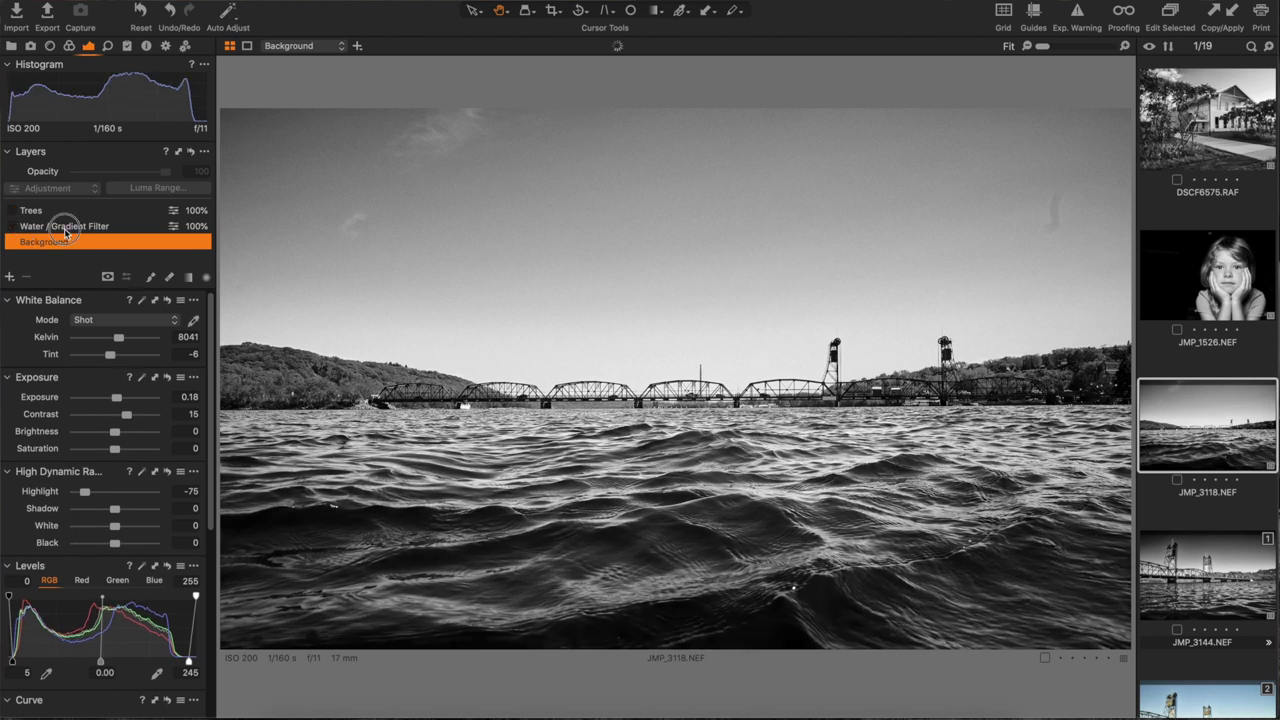
pyautogui.click(65, 229)
pyautogui.click(12, 226)
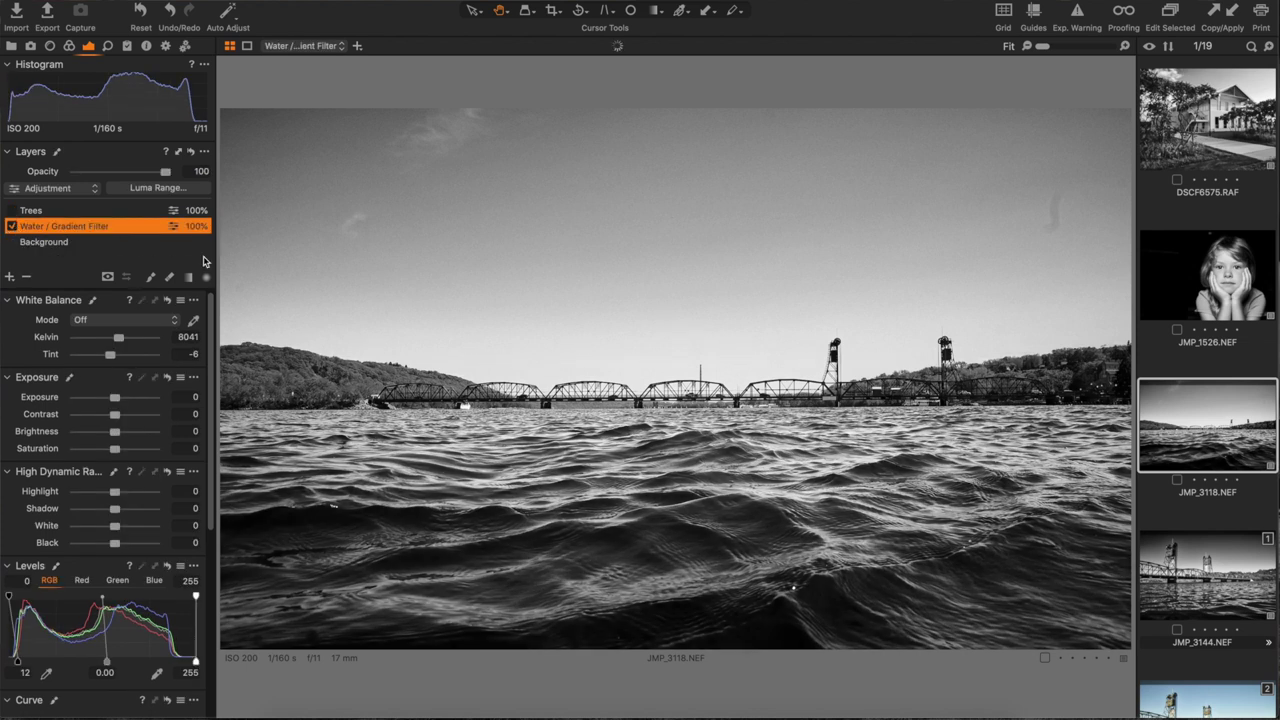
pyautogui.press('m')
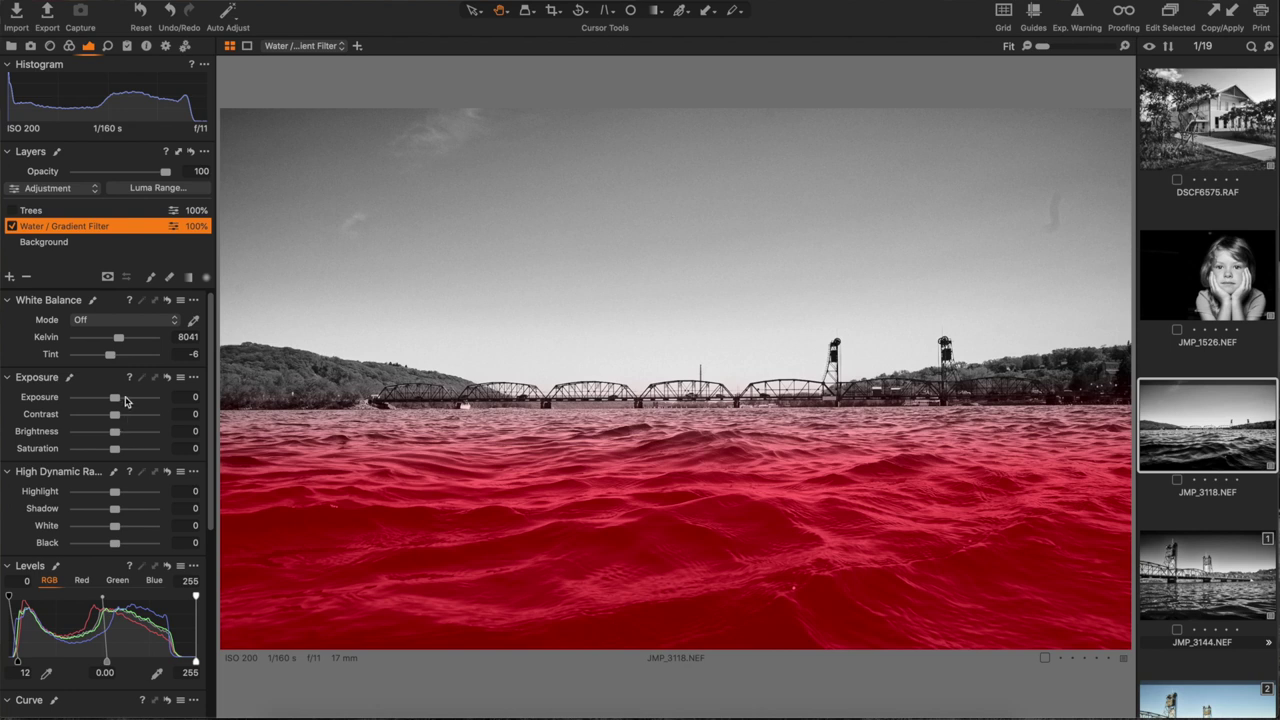
pyautogui.scroll(-4, 120, 459)
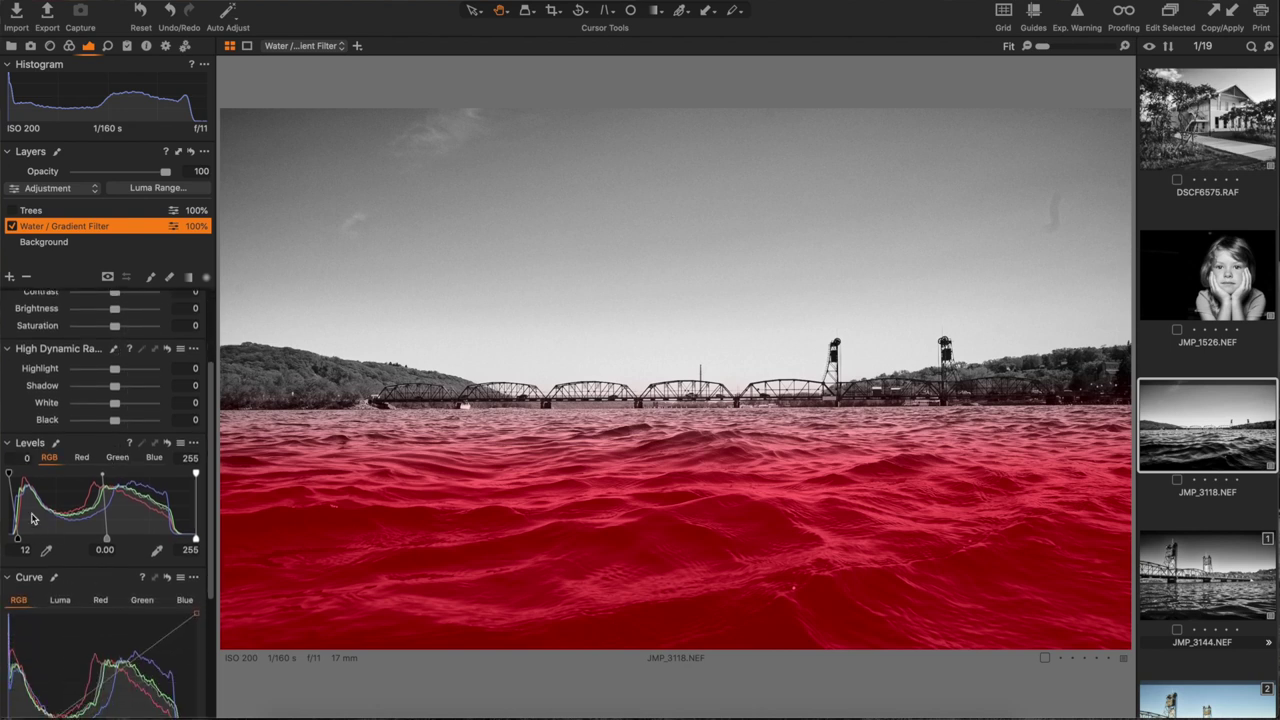
pyautogui.scroll(4, 100, 480)
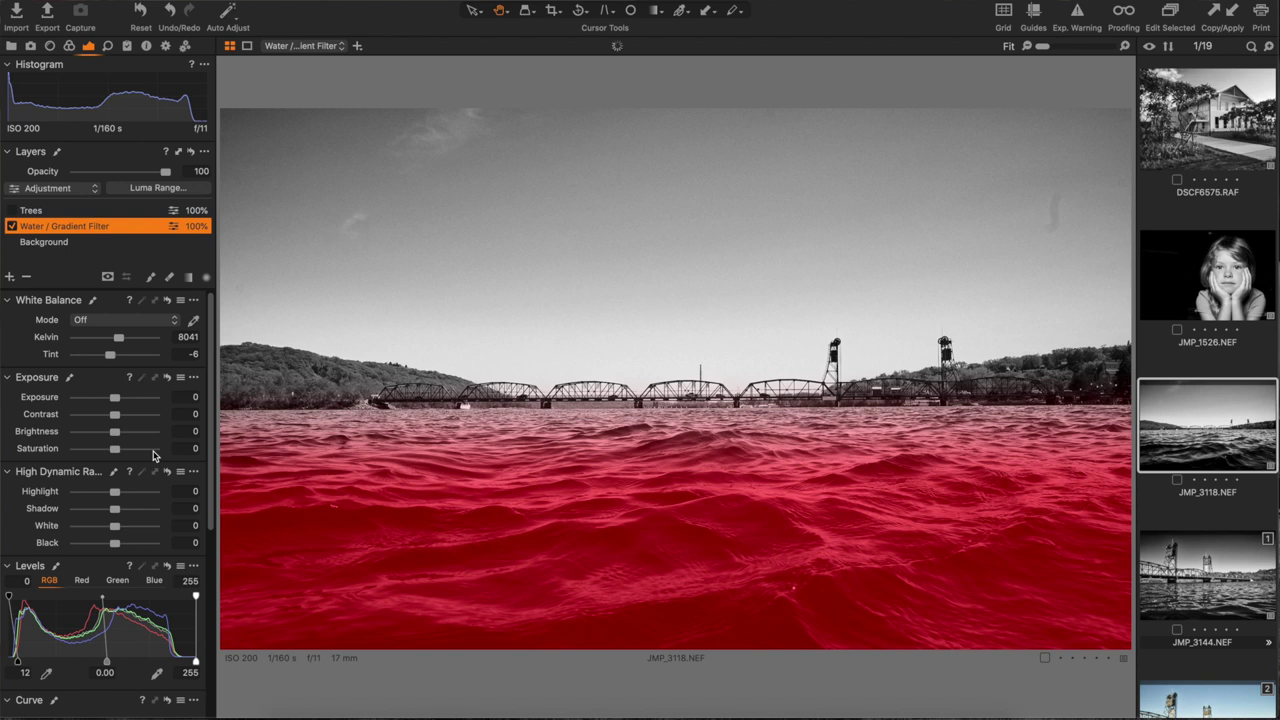
pyautogui.click(54, 212)
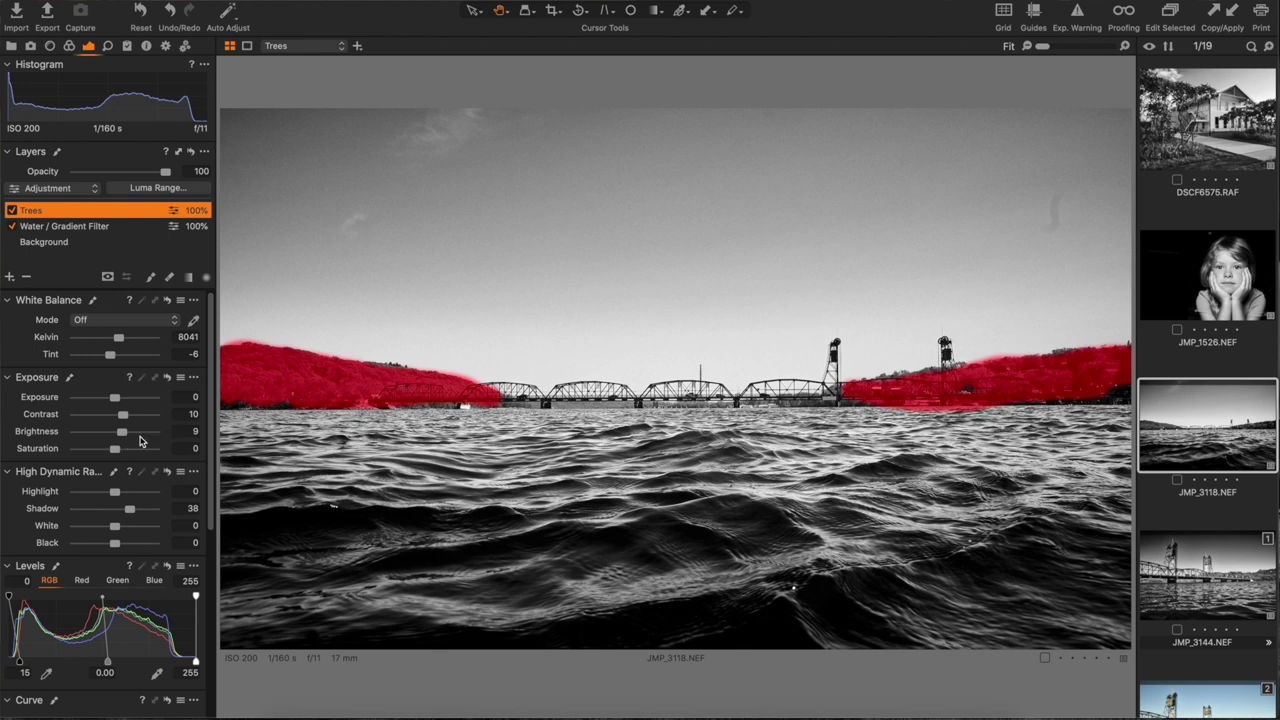
pyautogui.scroll(-2, 144, 455)
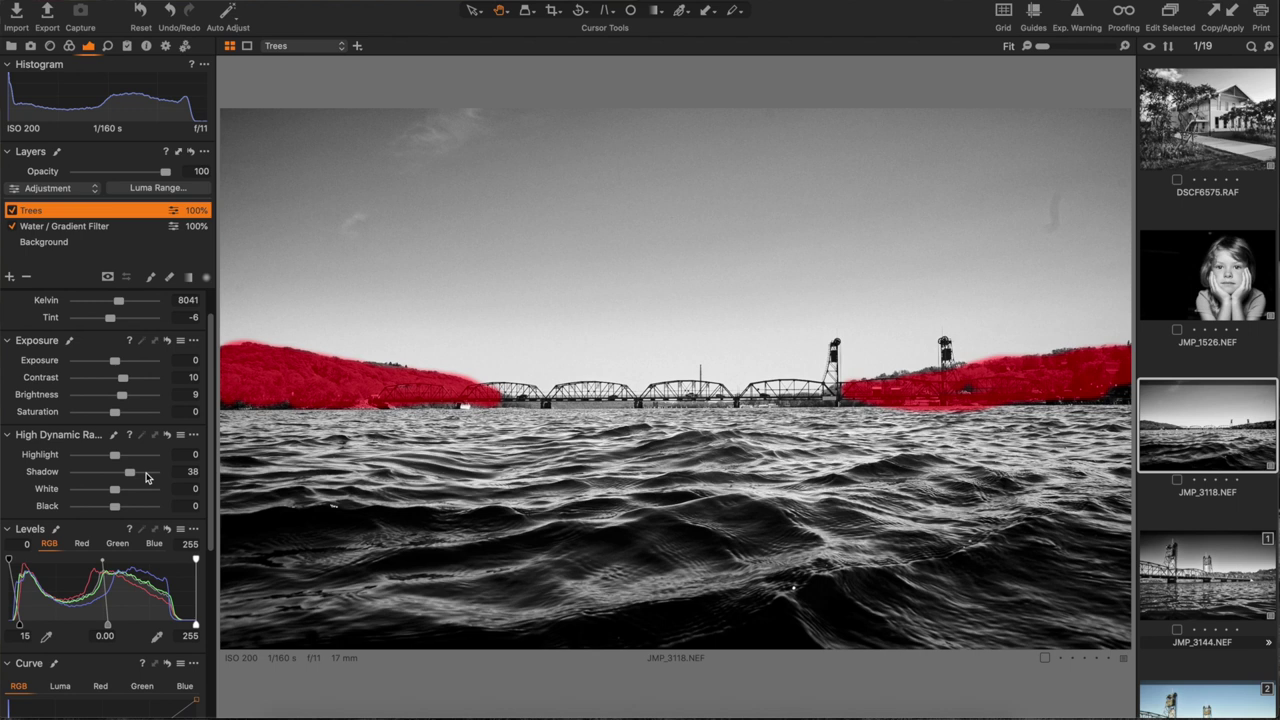
pyautogui.scroll(-2, 146, 478)
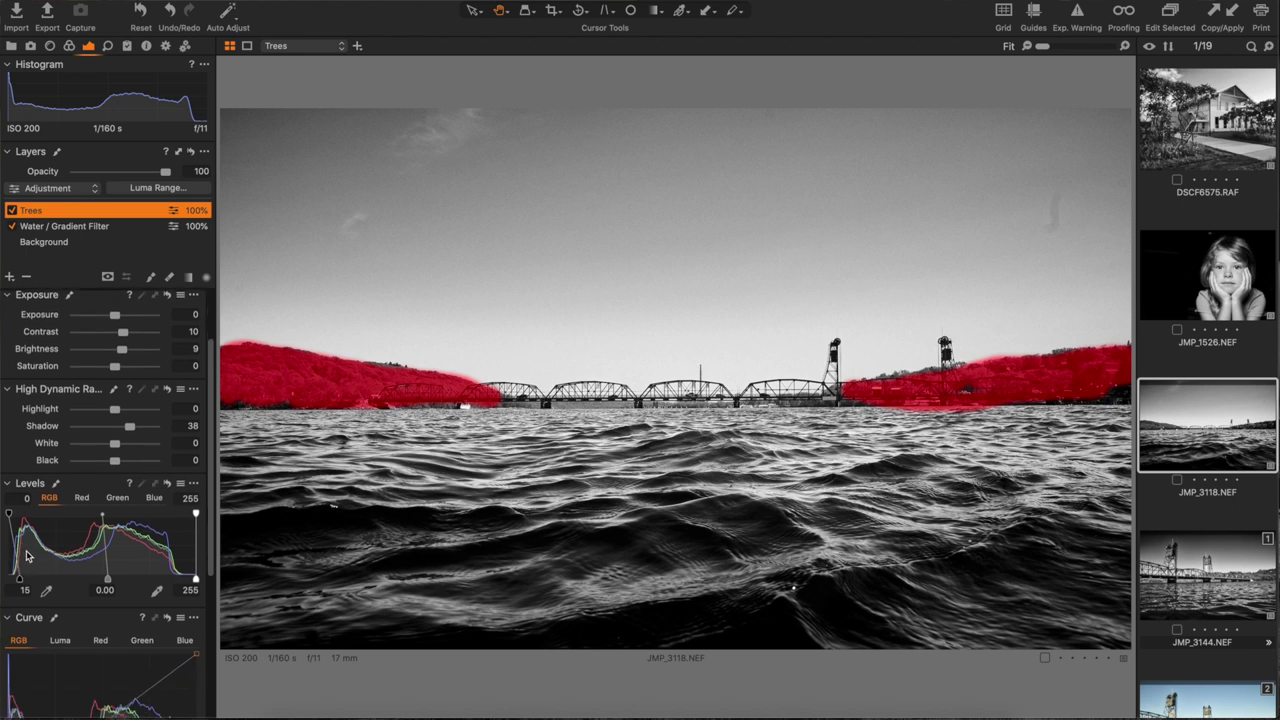
pyautogui.scroll(3, 90, 450)
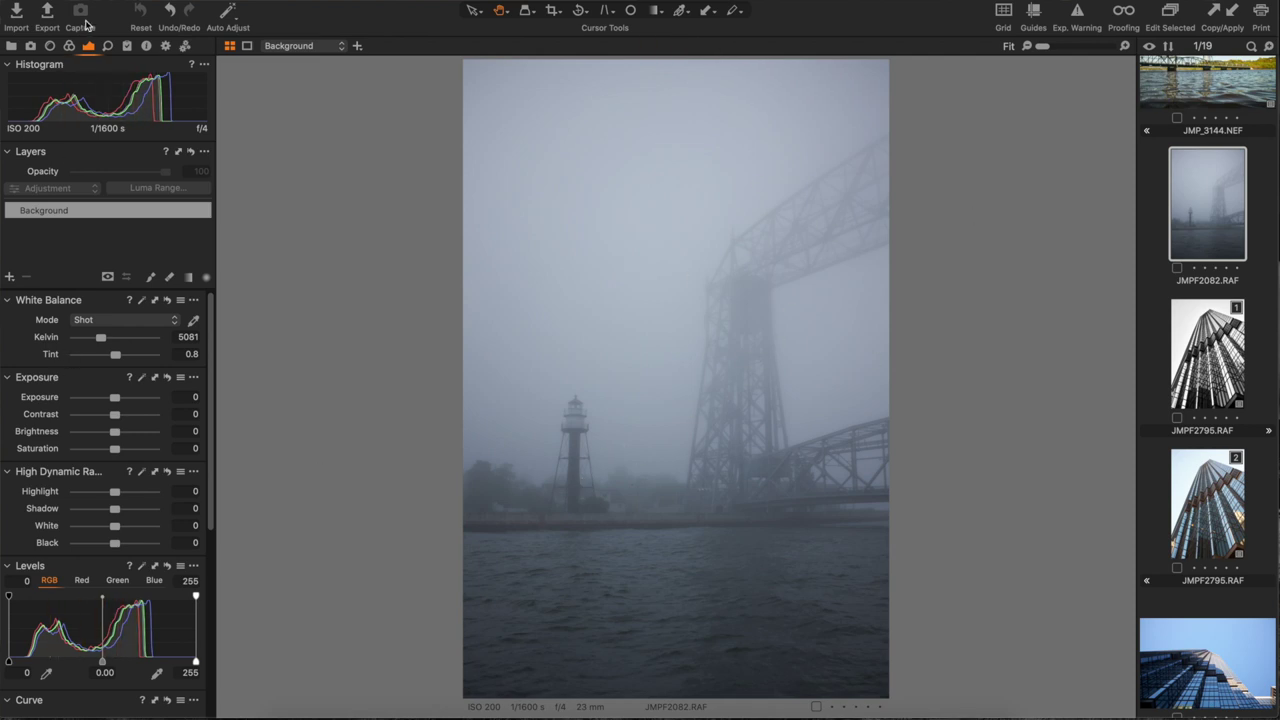
# Convert the lighthouse photo to black and white with Cyan 87 and Blue 45, and add Layer 1.
pyautogui.click(68, 48)
pyautogui.scroll(-5, 45, 455)
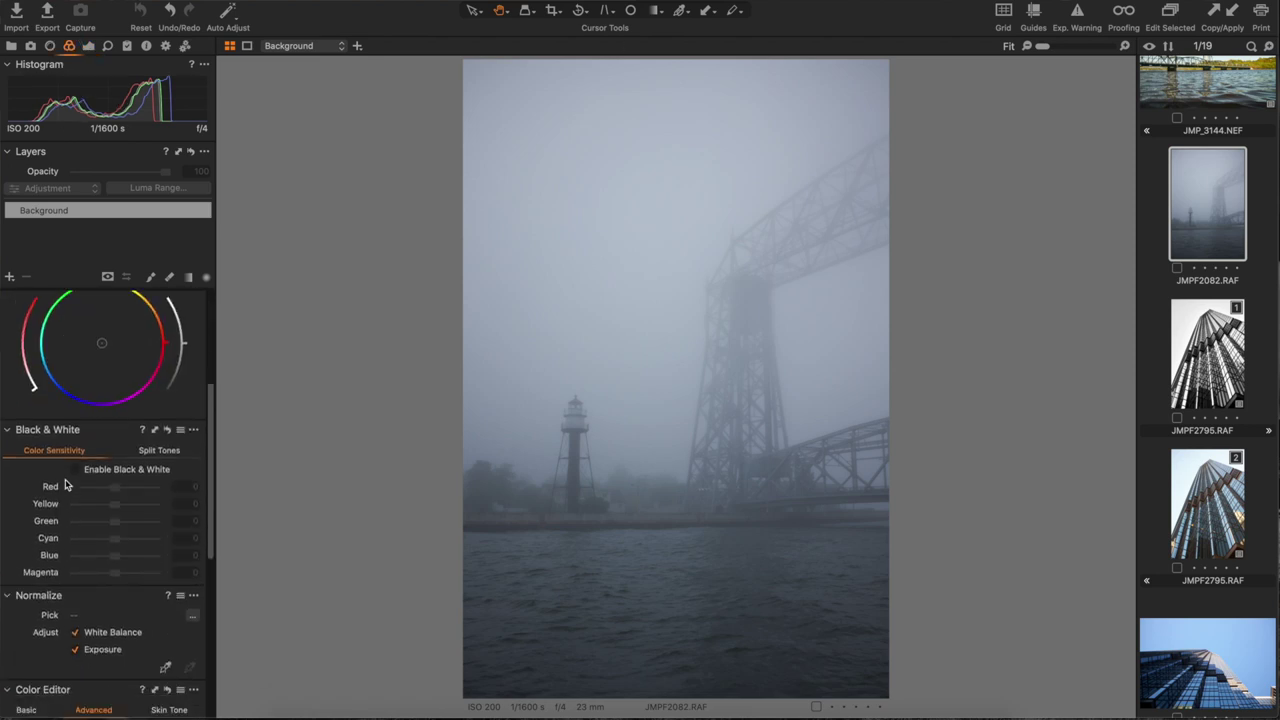
pyautogui.click(75, 470)
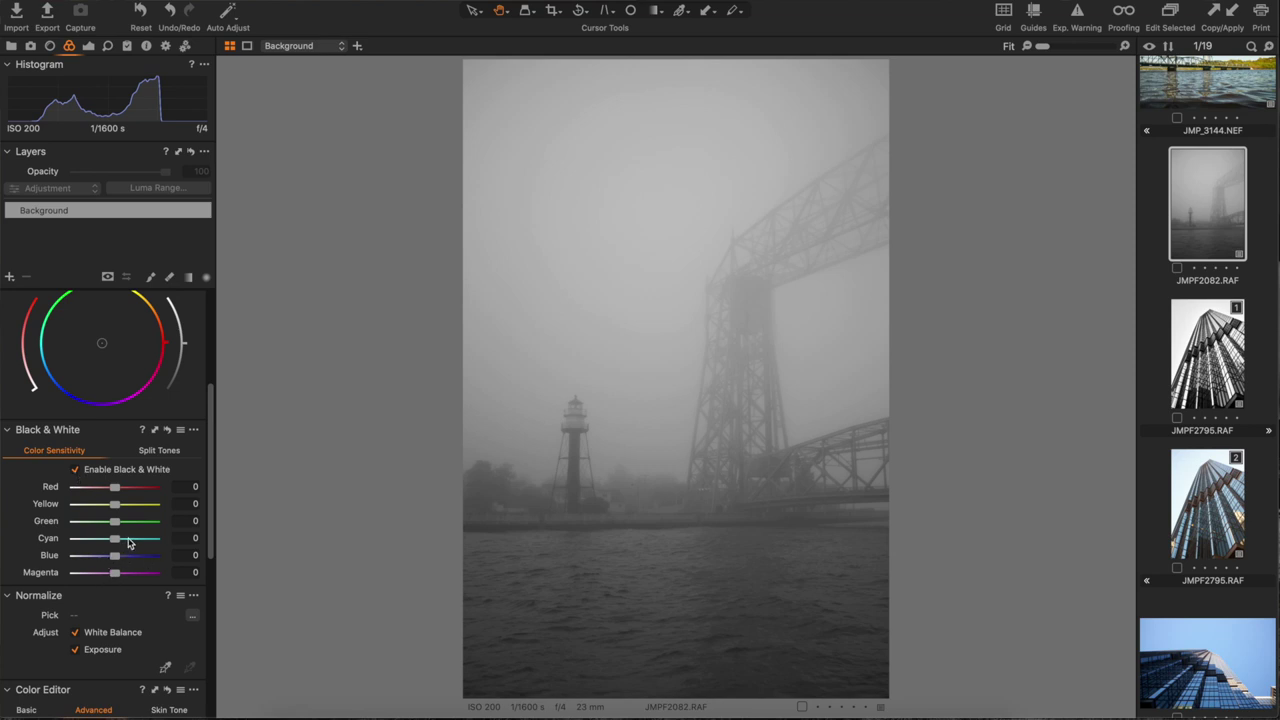
pyautogui.moveTo(128, 543)
pyautogui.mouseDown()
pyautogui.moveTo(157, 540)
pyautogui.moveTo(133, 559)
pyautogui.mouseUp()
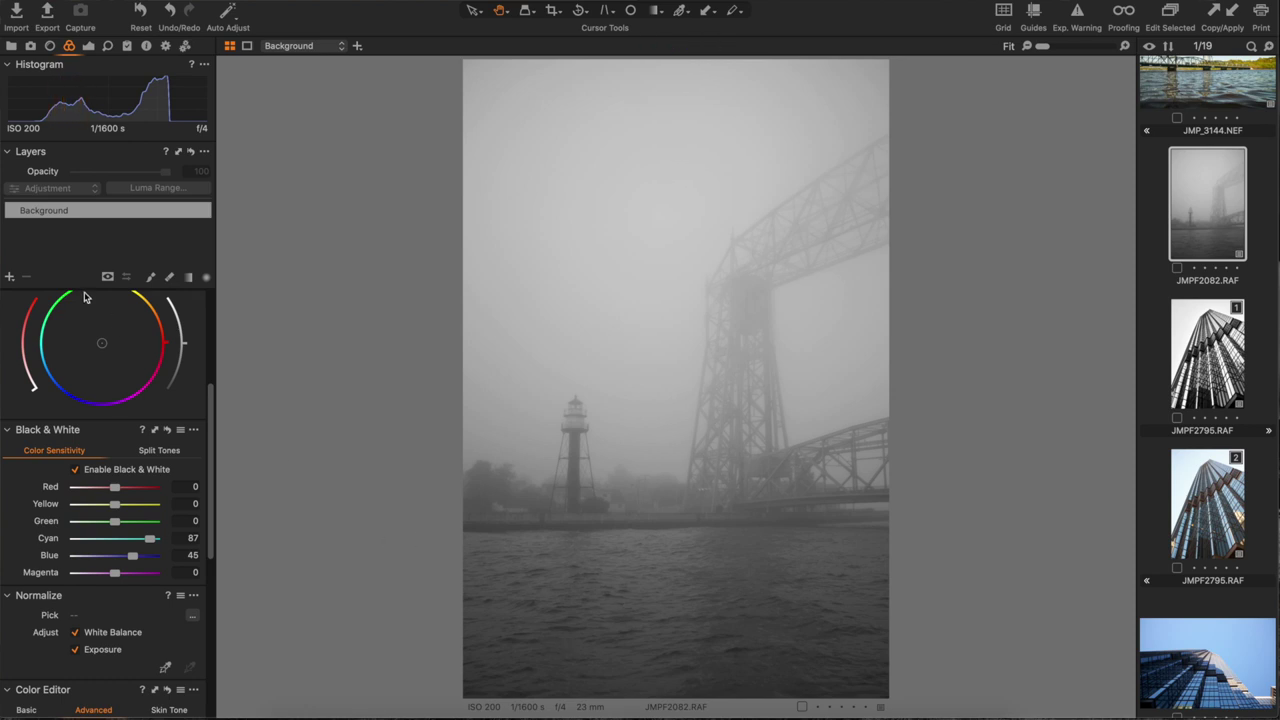
pyautogui.click(10, 276)
# Rename the new layer WATER GRAD and draw a linear gradient mask over the water.
pyautogui.doubleClick(33, 208)
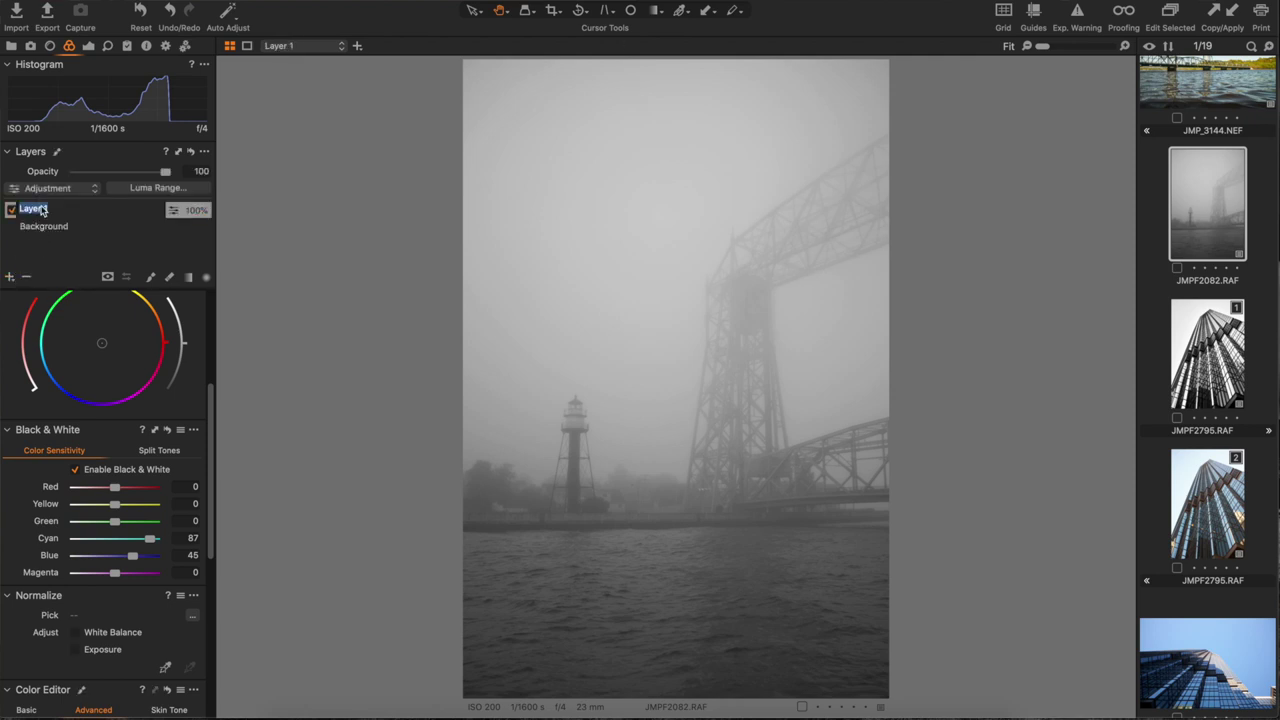
pyautogui.write('WATER GRAD')
pyautogui.press('Return')
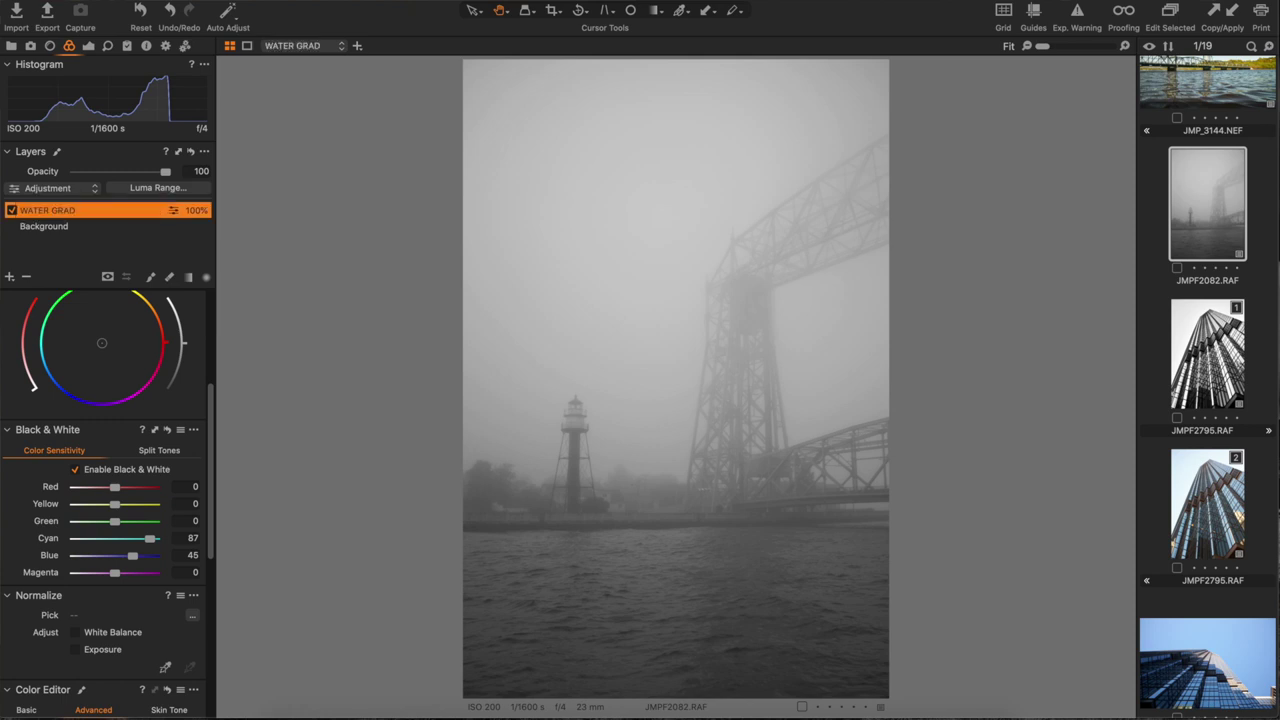
pyautogui.click(189, 277)
pyautogui.moveTo(673, 577); pyautogui.dragTo(666, 463)
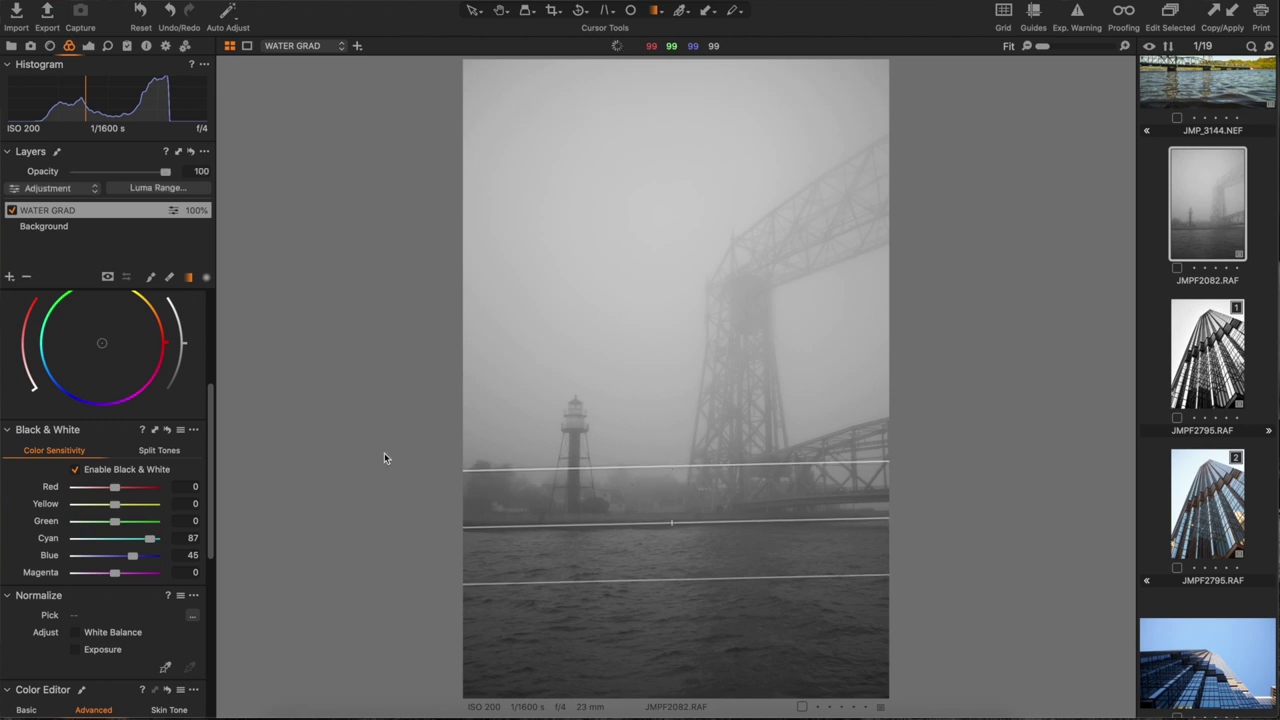
# Give the WATER GRAD layer Contrast 25 and Levels 7 to 214.
pyautogui.press('super+4')
pyautogui.moveTo(136, 420); pyautogui.dragTo(135, 421)
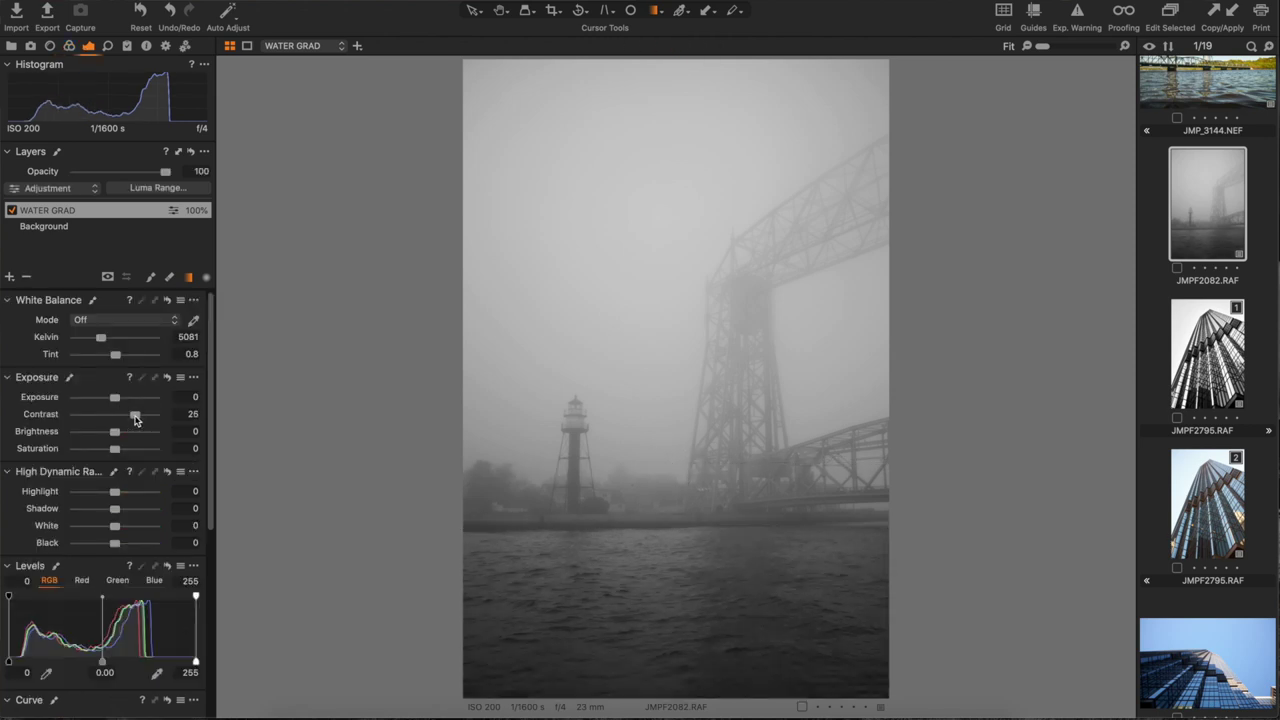
pyautogui.moveTo(11, 665); pyautogui.dragTo(14, 661)
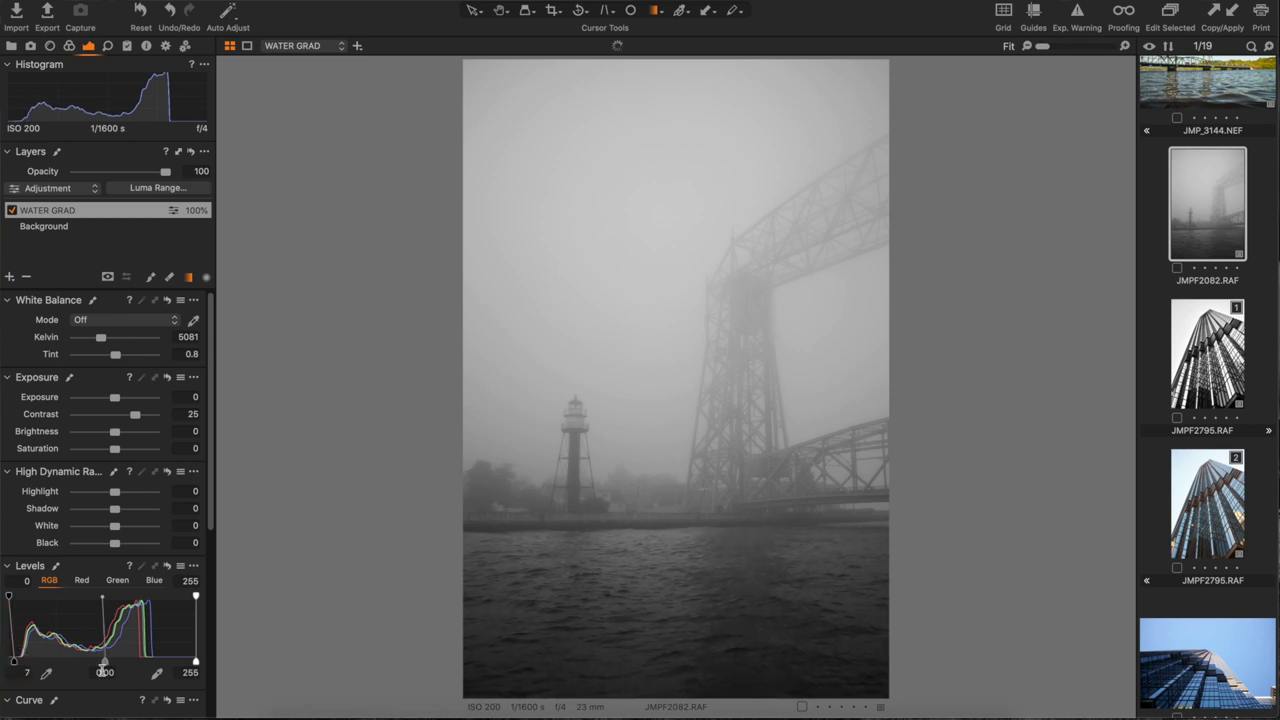
pyautogui.moveTo(195, 662); pyautogui.dragTo(166, 660)
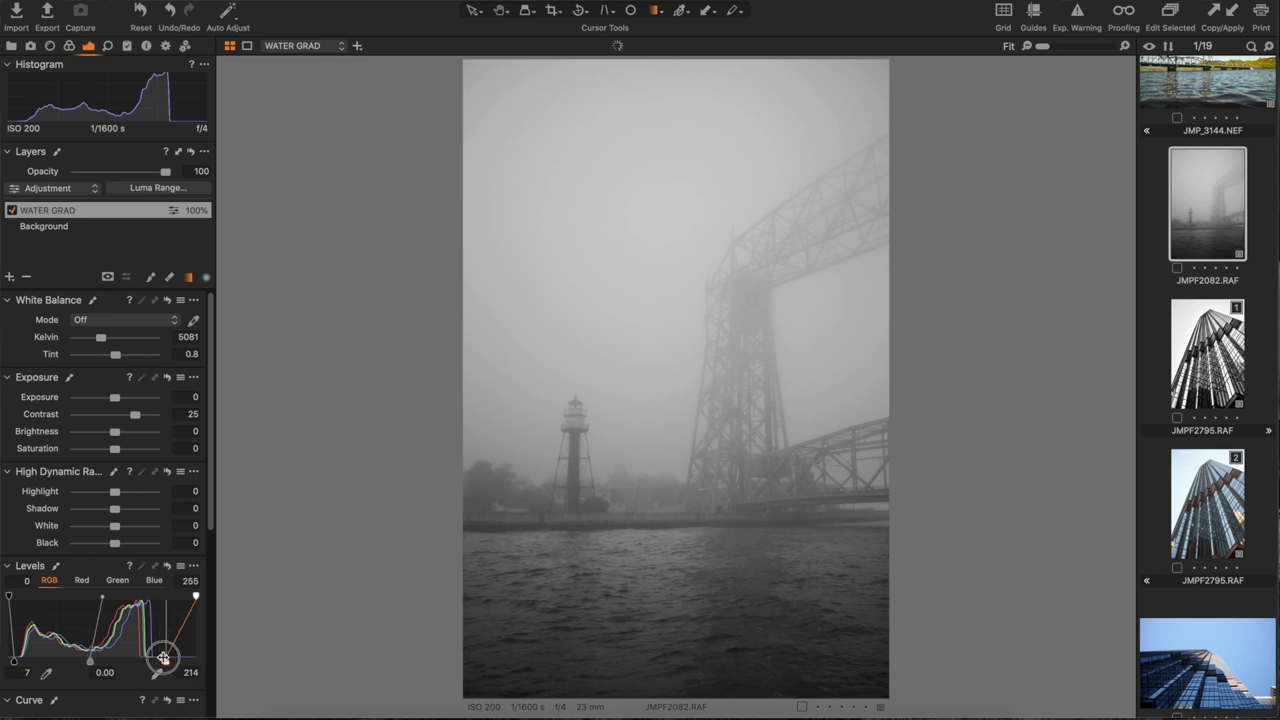
# Set the water layer's Clarity to 63 with the Punch method, and Vignetting to -0.46.
pyautogui.scroll(-10, 12, 501)
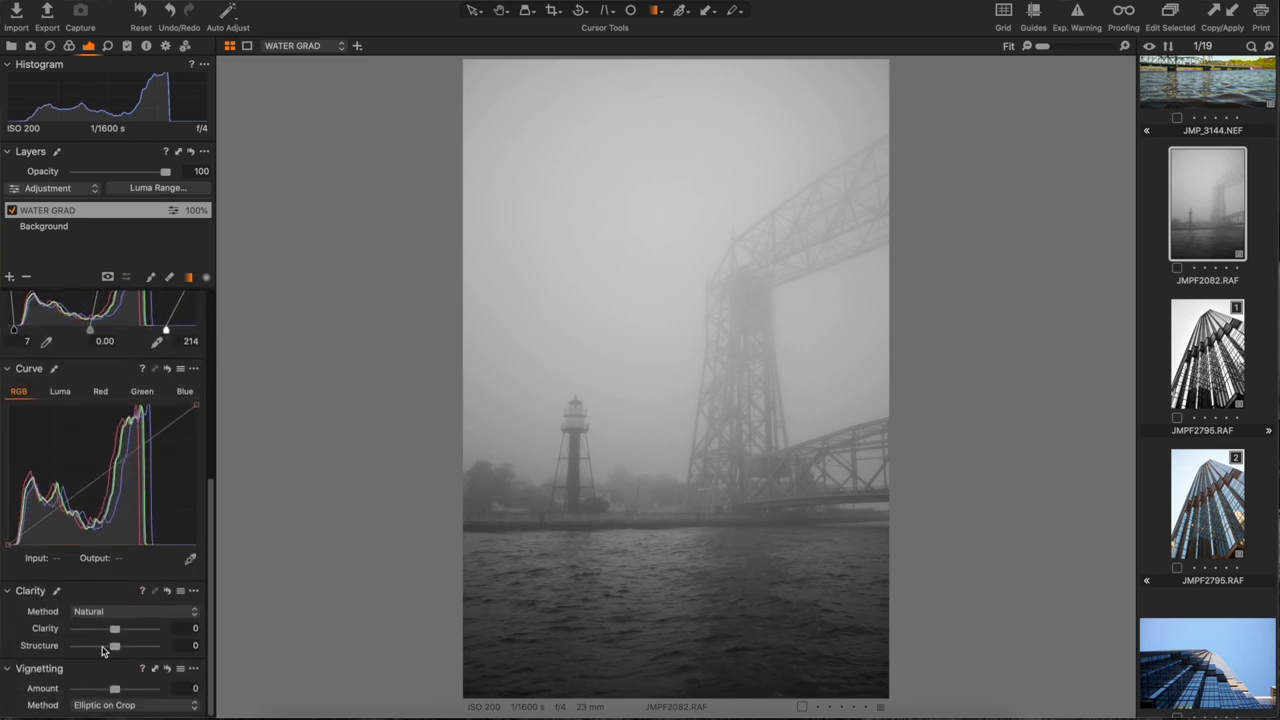
pyautogui.click(137, 629)
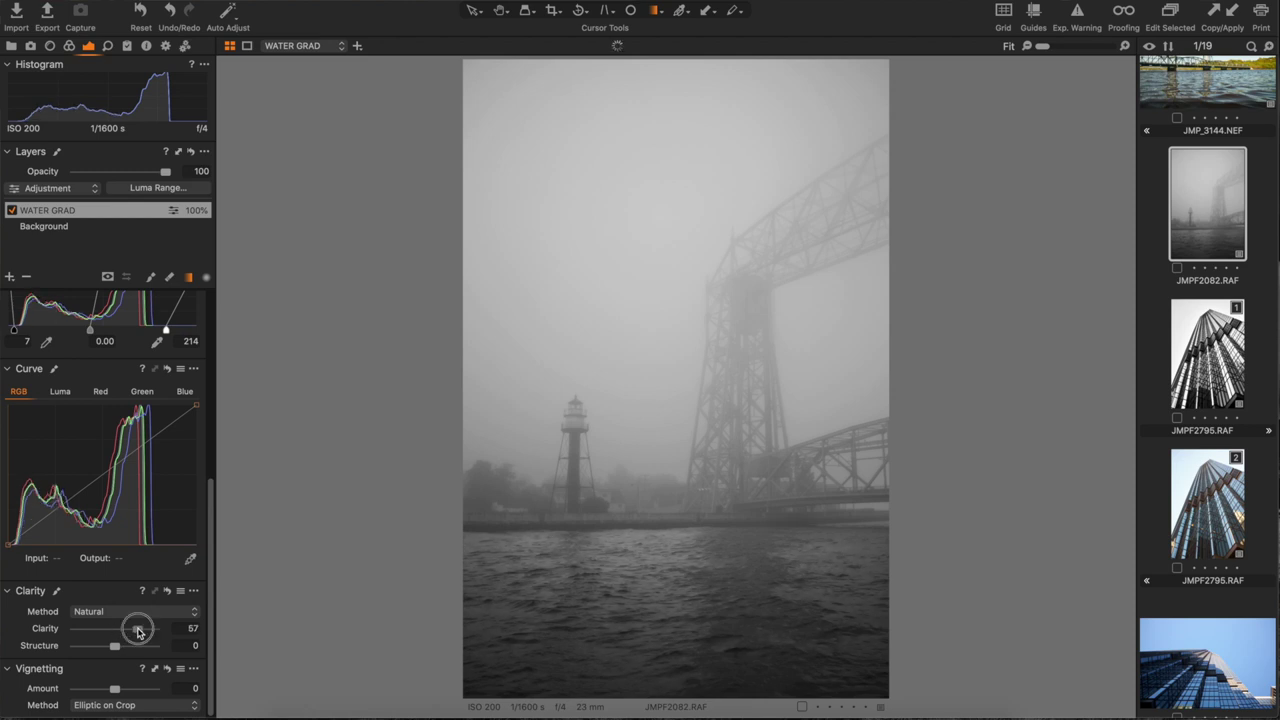
pyautogui.moveTo(138, 629); pyautogui.dragTo(141, 631)
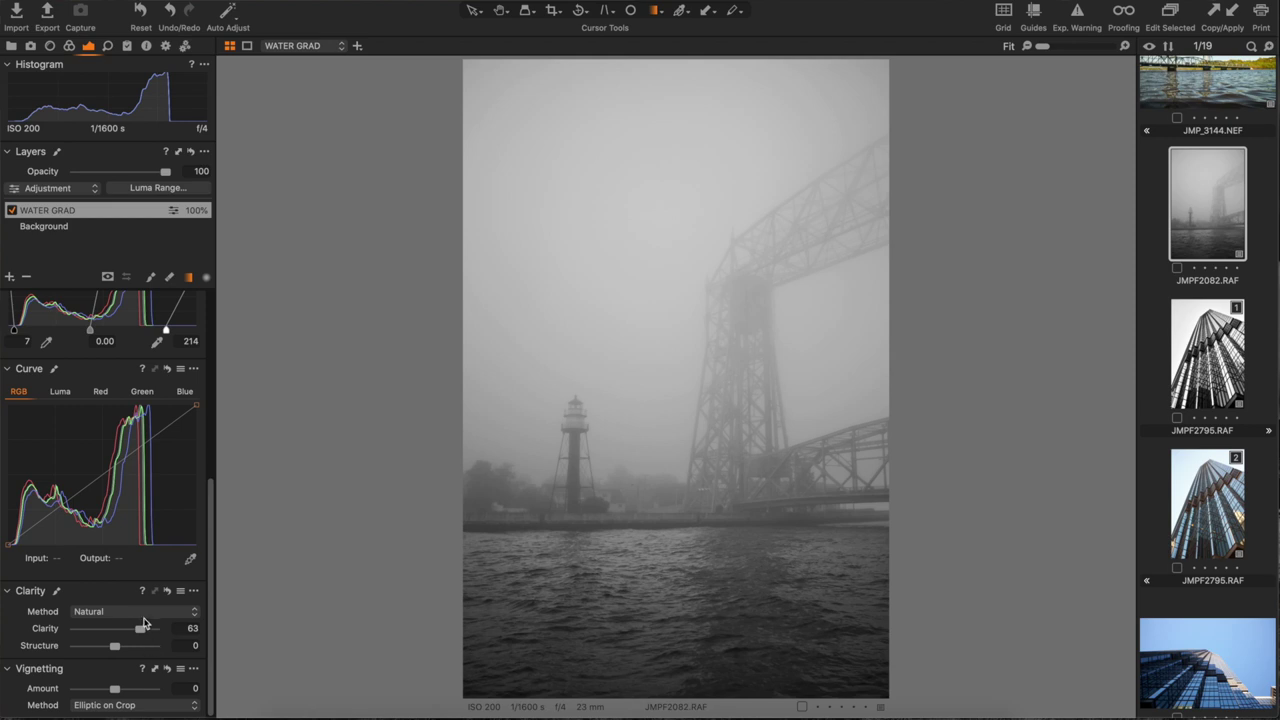
pyautogui.click(143, 614)
pyautogui.click(138, 623)
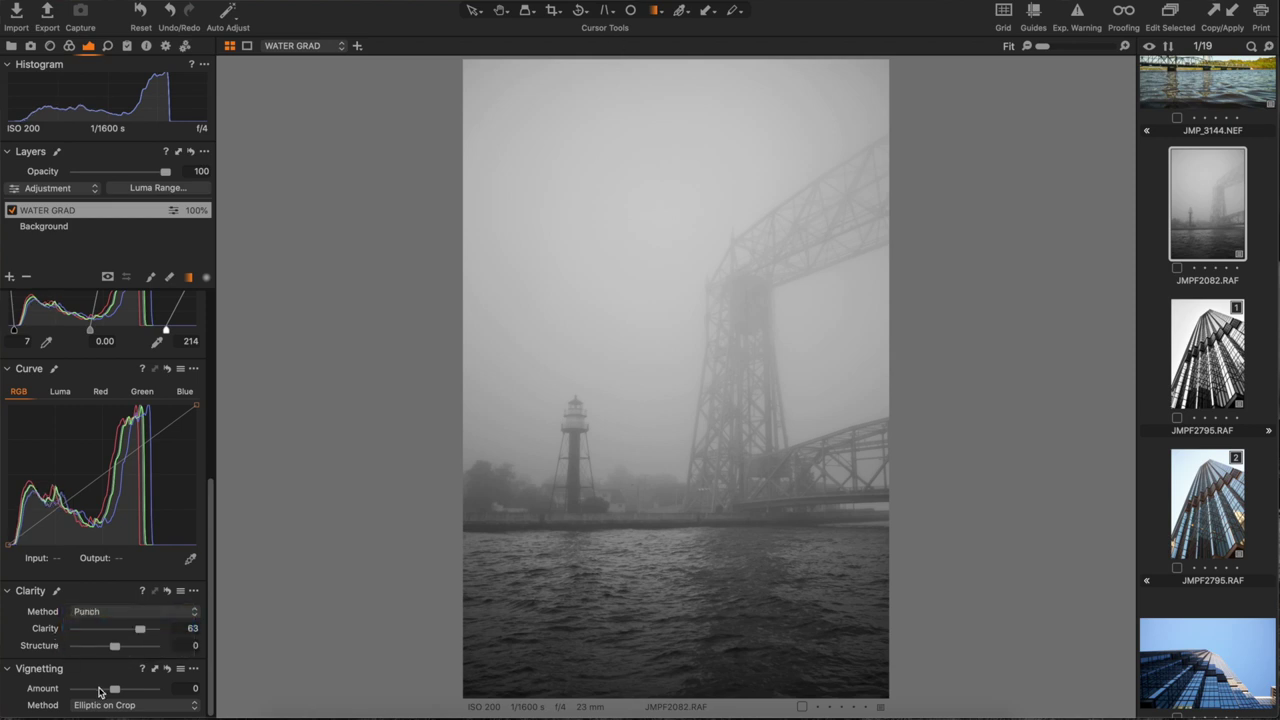
pyautogui.moveTo(101, 693); pyautogui.dragTo(111, 690)
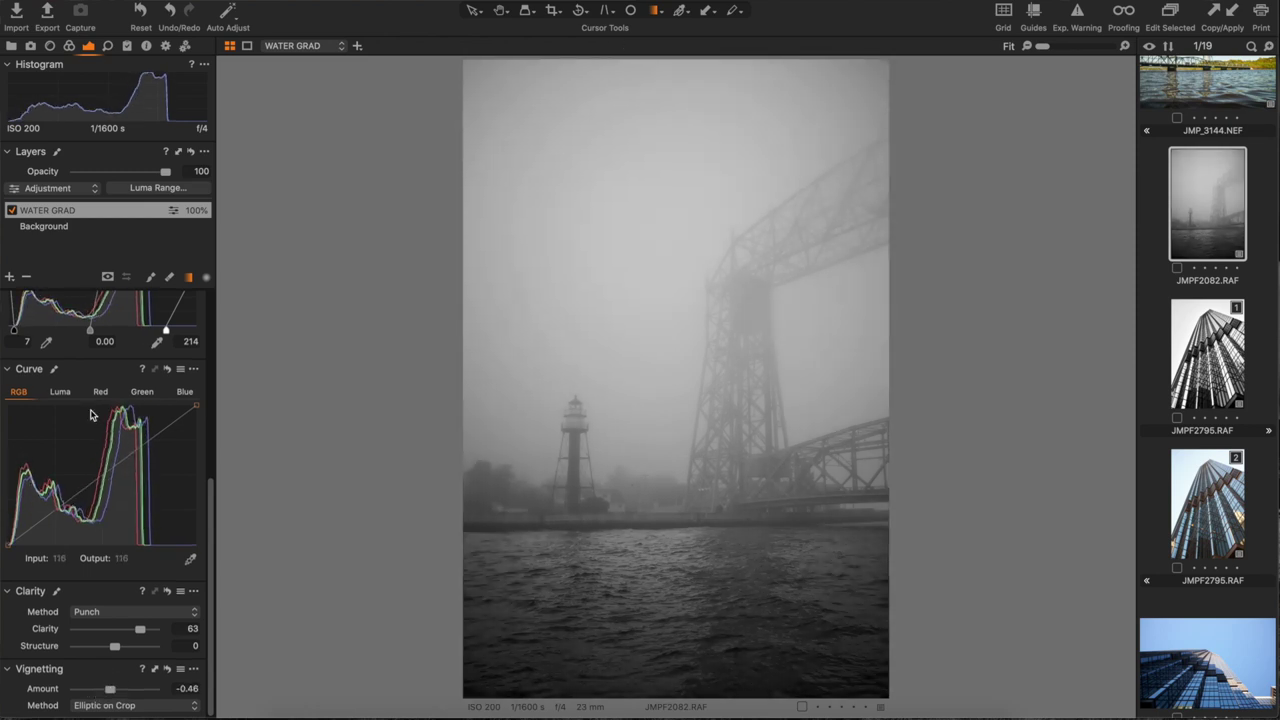
# Raise the water layer's Exposure to 0.42 and Contrast to 43.
pyautogui.scroll(6, 90, 414)
pyautogui.scroll(-1, 90, 414)
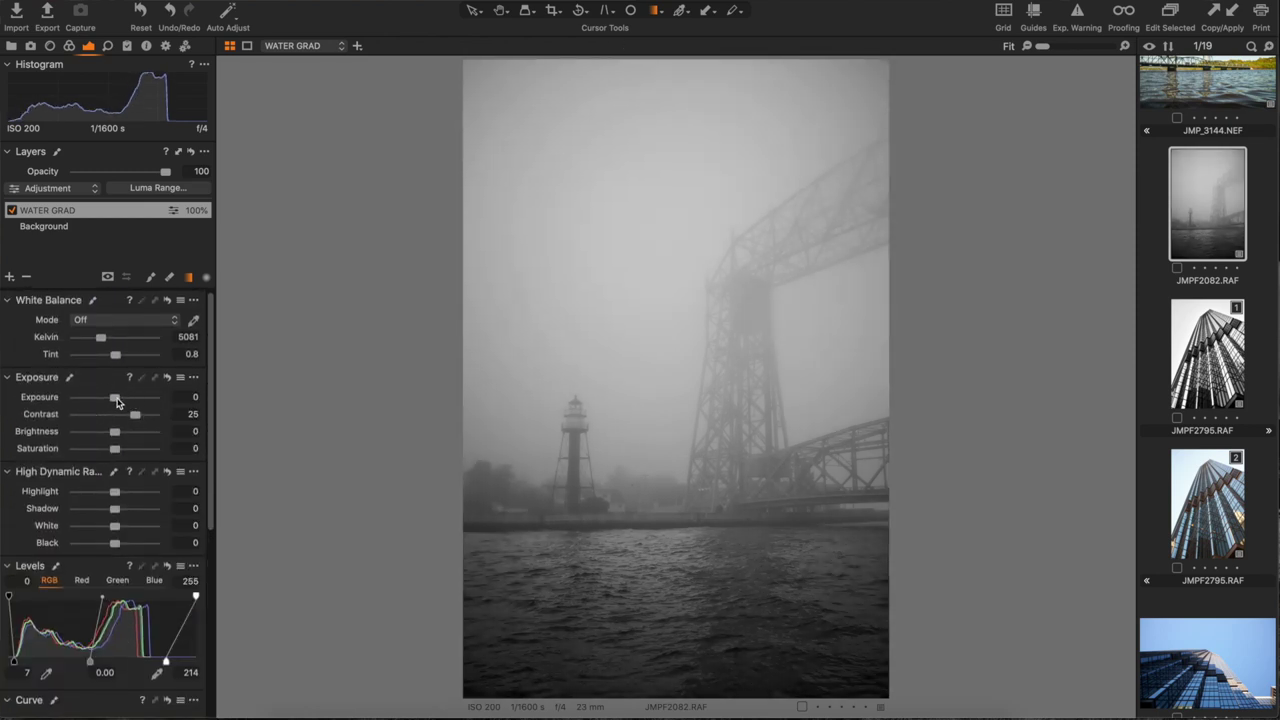
pyautogui.moveTo(116, 401); pyautogui.dragTo(118, 400)
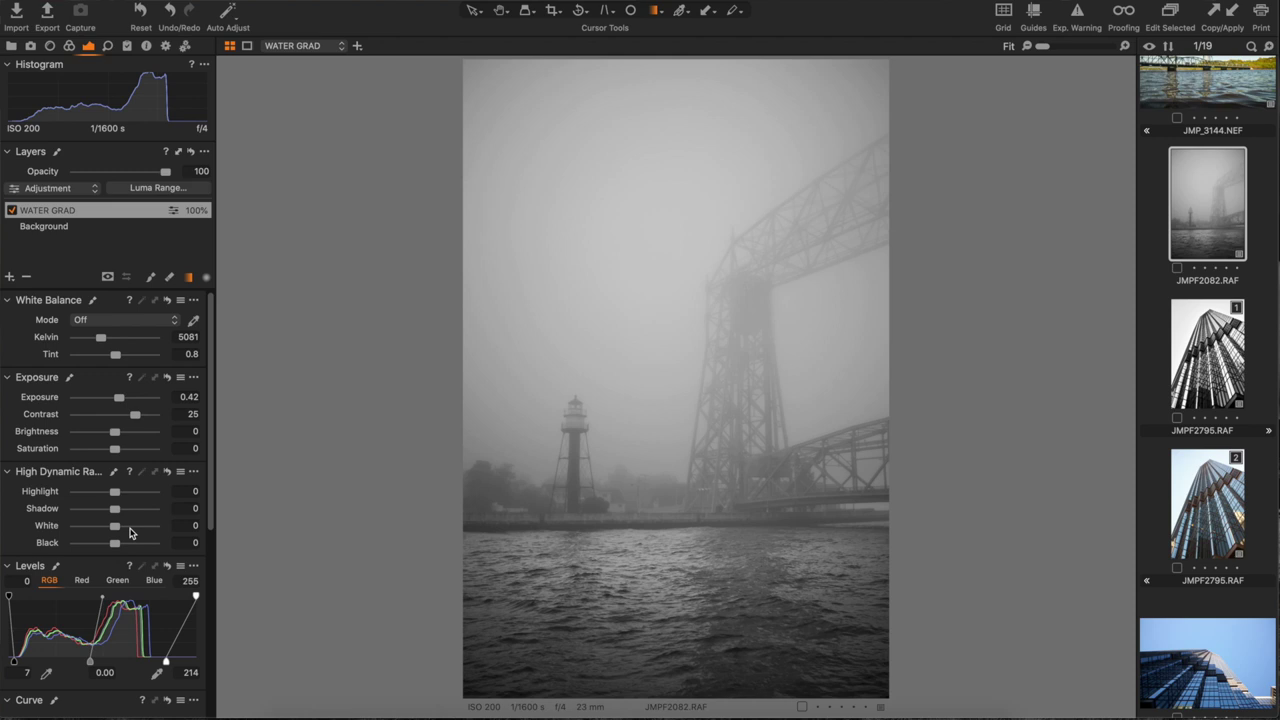
pyautogui.click(148, 418)
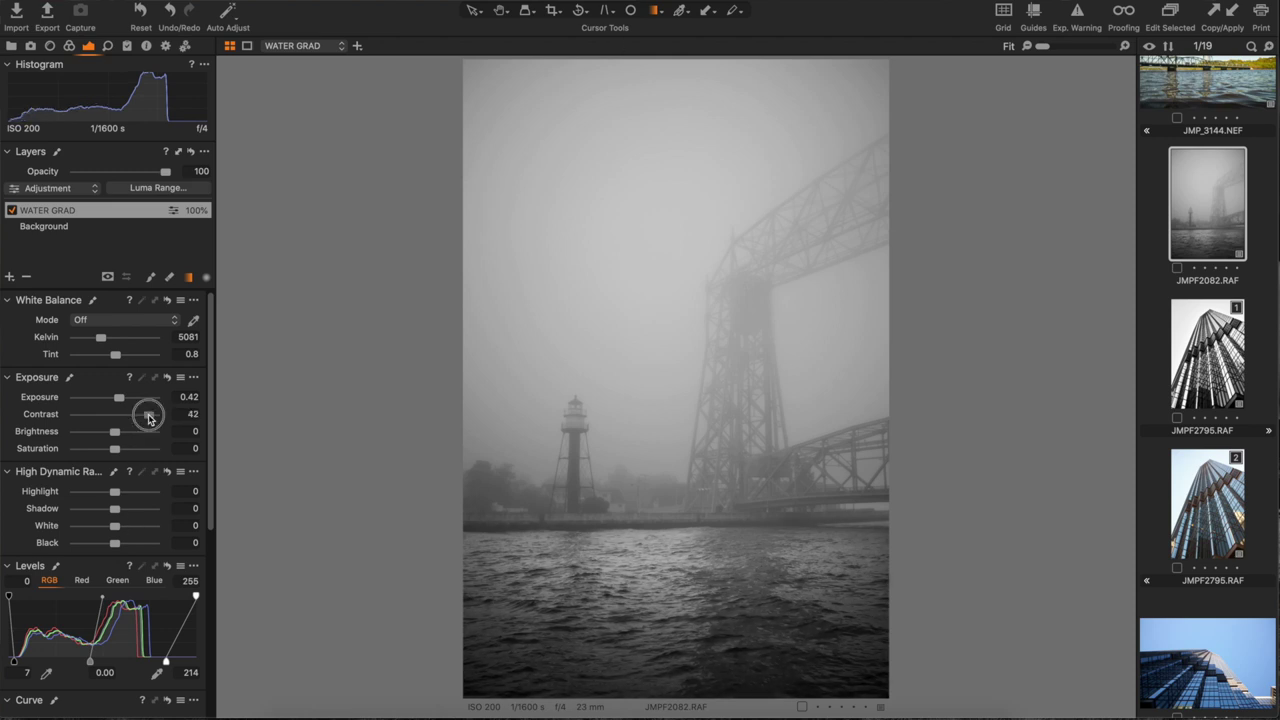
pyautogui.moveTo(148, 418); pyautogui.dragTo(149, 417)
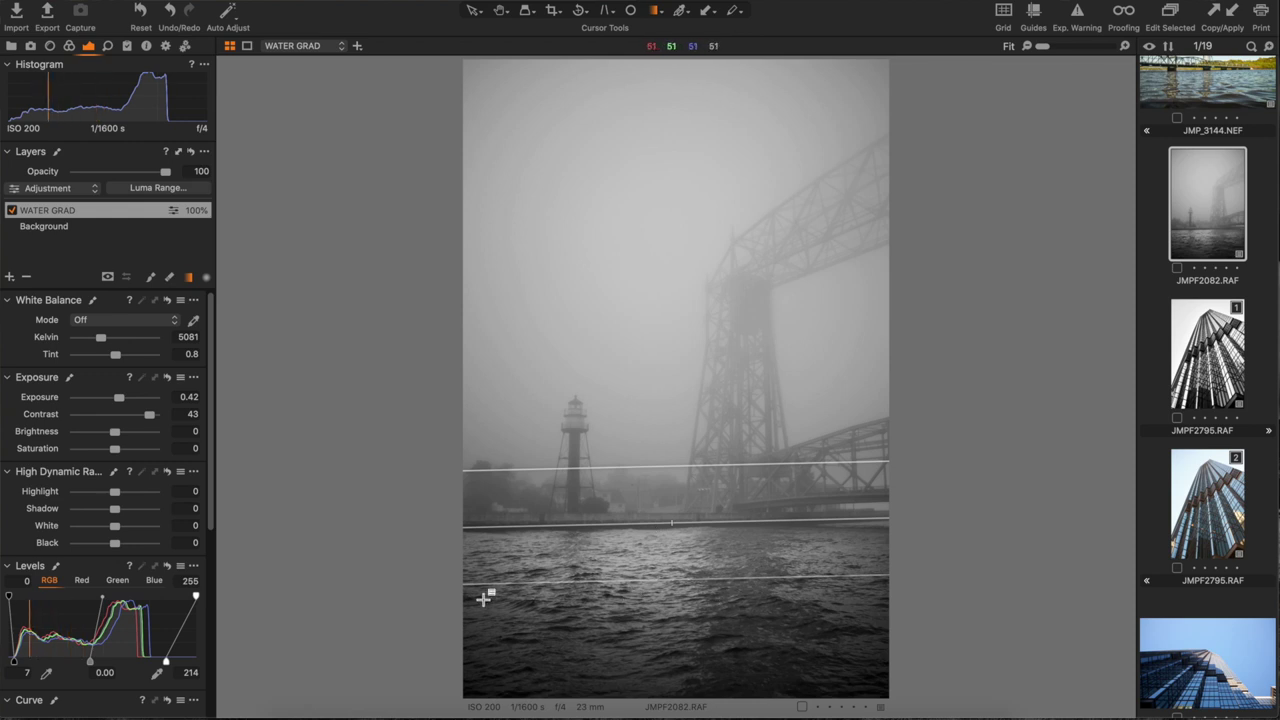
pyautogui.press('h')
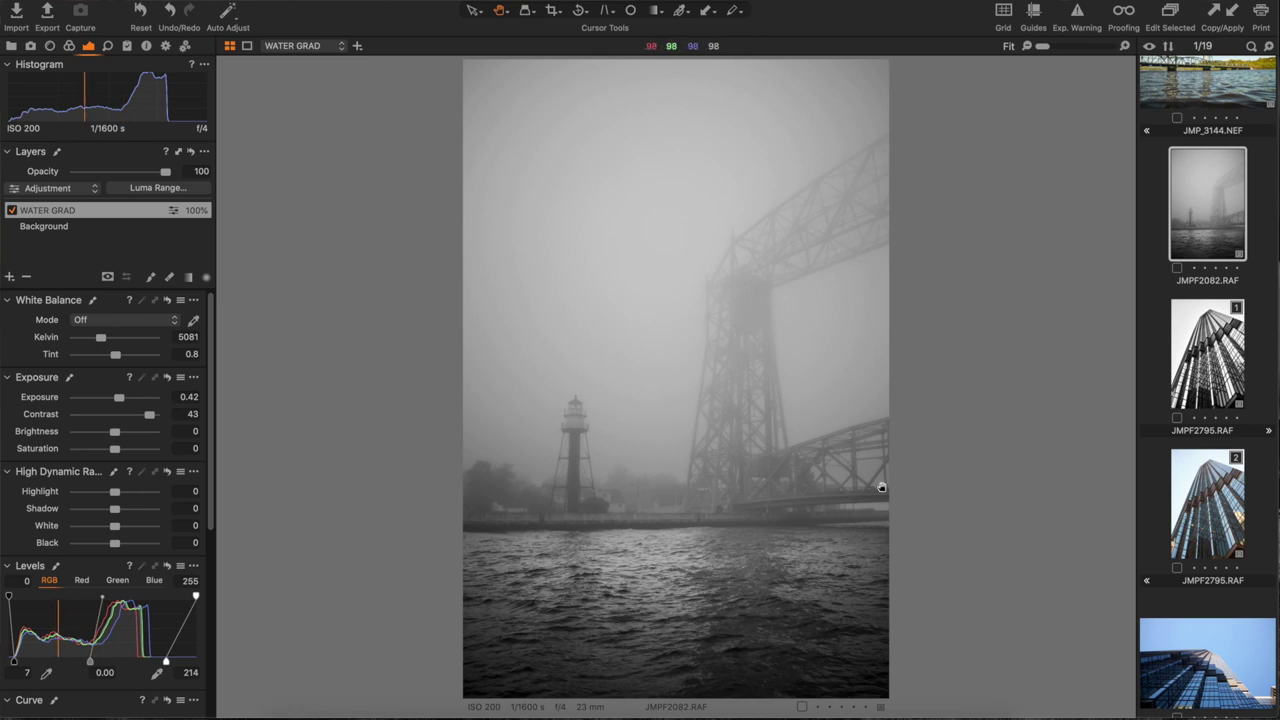
# Add a new layer named Bridge and brush its mask over the bridge structure.
pyautogui.click(153, 278)
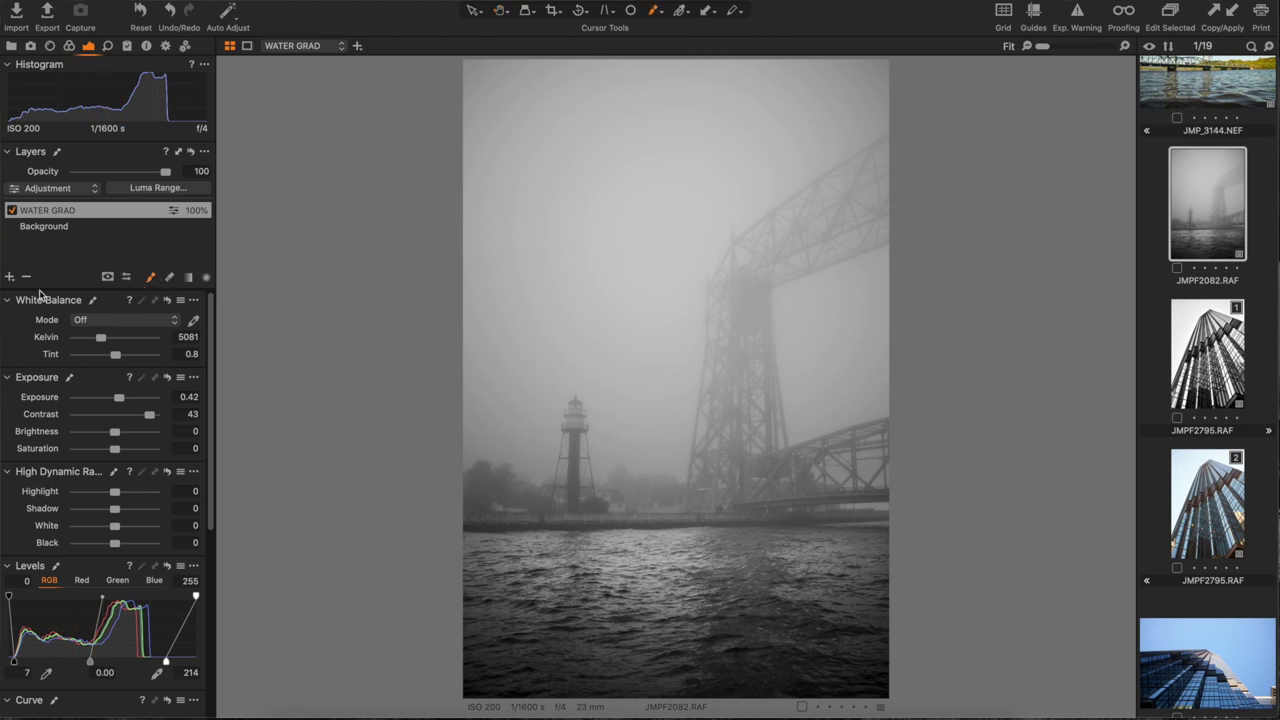
pyautogui.click(9, 277)
pyautogui.doubleClick(42, 212)
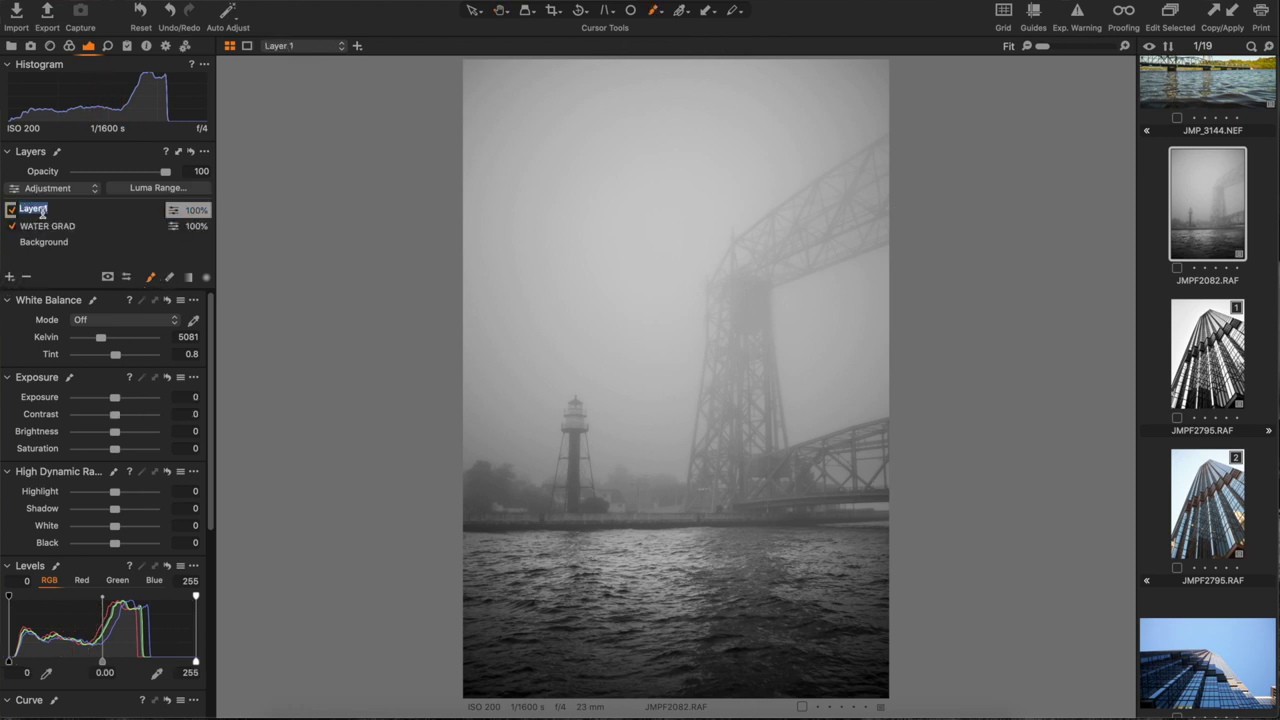
pyautogui.write('Bl')
pyautogui.press('Return')
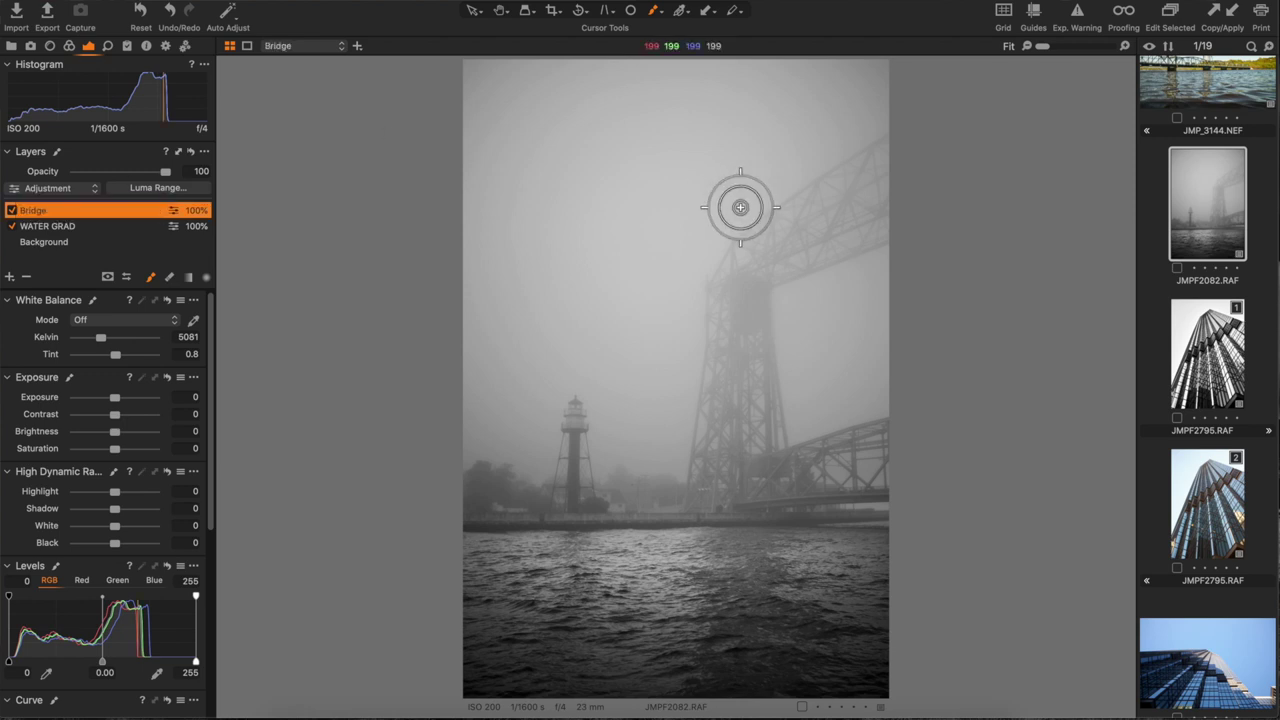
pyautogui.moveTo(857, 223)
pyautogui.mouseDown()
pyautogui.moveTo(875, 168)
pyautogui.moveTo(750, 259)
pyautogui.moveTo(736, 309)
pyautogui.moveTo(821, 251)
pyautogui.moveTo(758, 286)
pyautogui.moveTo(746, 357)
pyautogui.moveTo(730, 360)
pyautogui.moveTo(729, 337)
pyautogui.moveTo(762, 414)
pyautogui.moveTo(742, 418)
pyautogui.moveTo(709, 462)
pyautogui.moveTo(773, 476)
pyautogui.moveTo(892, 463)
pyautogui.moveTo(733, 493)
pyautogui.moveTo(873, 495)
pyautogui.moveTo(849, 502)
pyautogui.moveTo(742, 510)
pyautogui.moveTo(718, 495)
pyautogui.moveTo(751, 460)
pyautogui.moveTo(754, 373)
pyautogui.moveTo(761, 417)
pyautogui.moveTo(717, 422)
pyautogui.moveTo(716, 473)
pyautogui.moveTo(691, 503)
pyautogui.mouseUp()
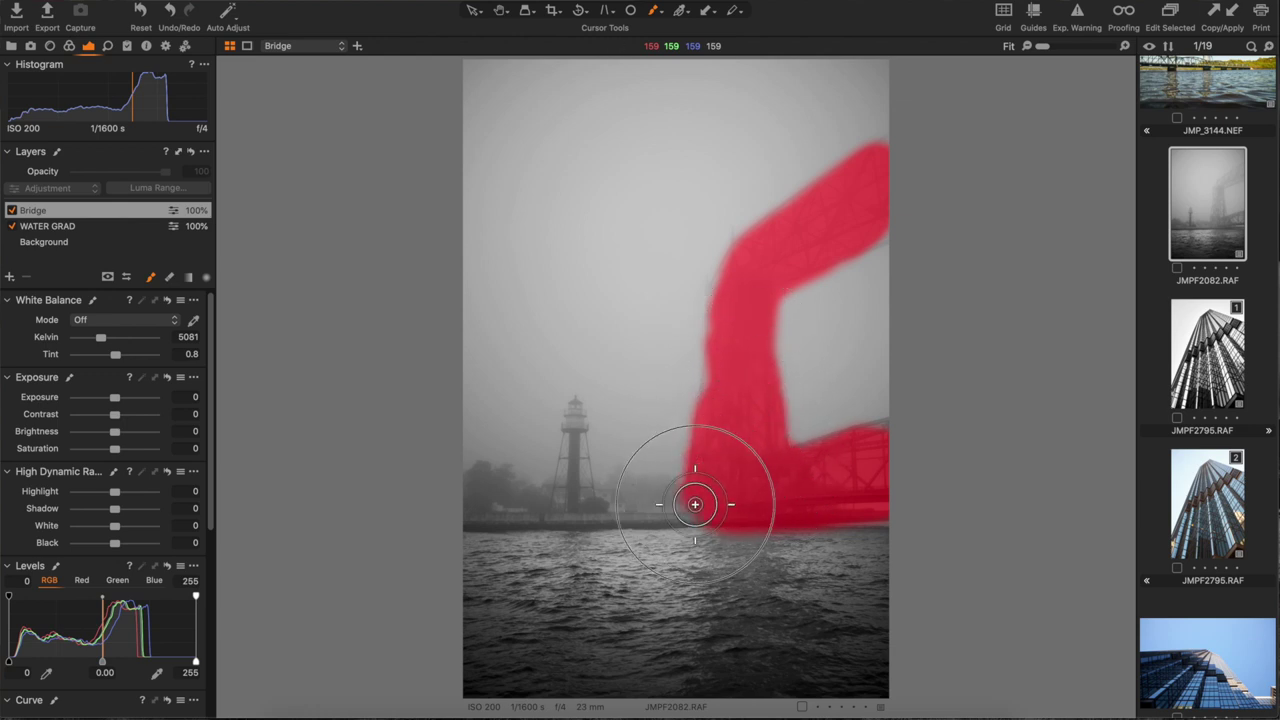
pyautogui.press('h')
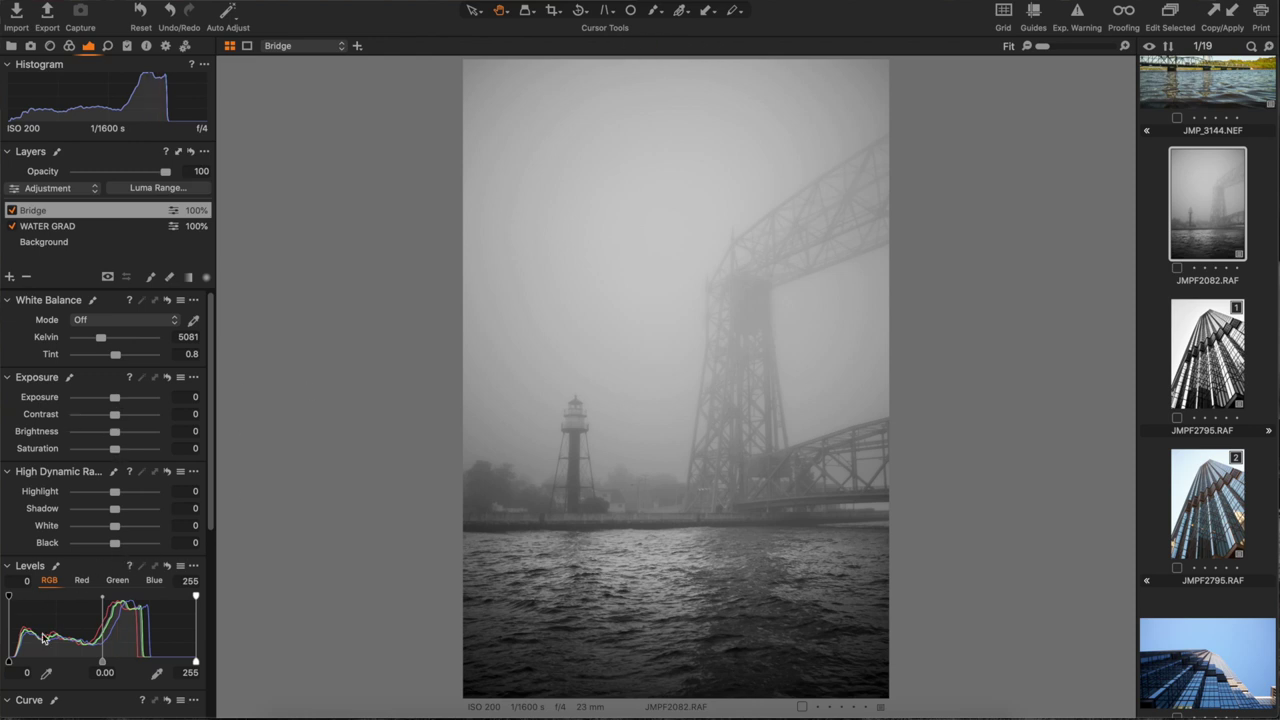
# Give the Bridge layer a Levels black point of 16 and added clarity, then toggle it to compare.
pyautogui.moveTo(10, 662); pyautogui.dragTo(21, 661)
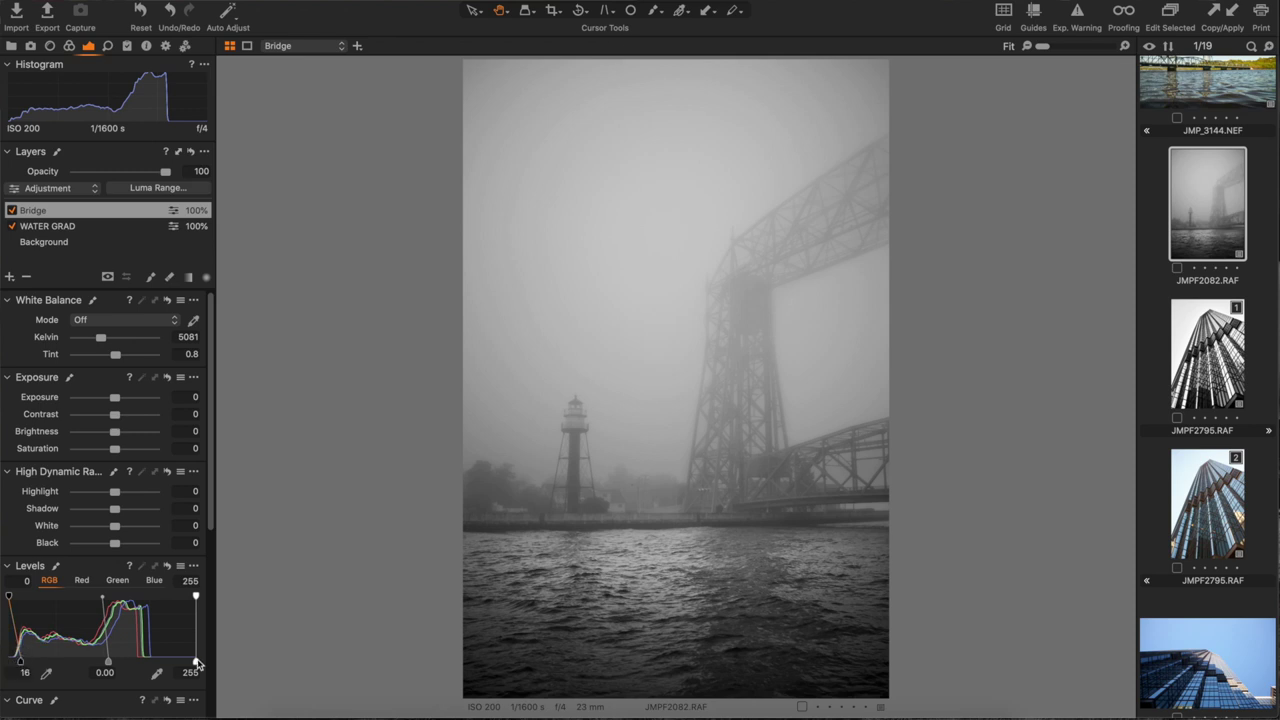
pyautogui.moveTo(197, 662); pyautogui.dragTo(189, 662)
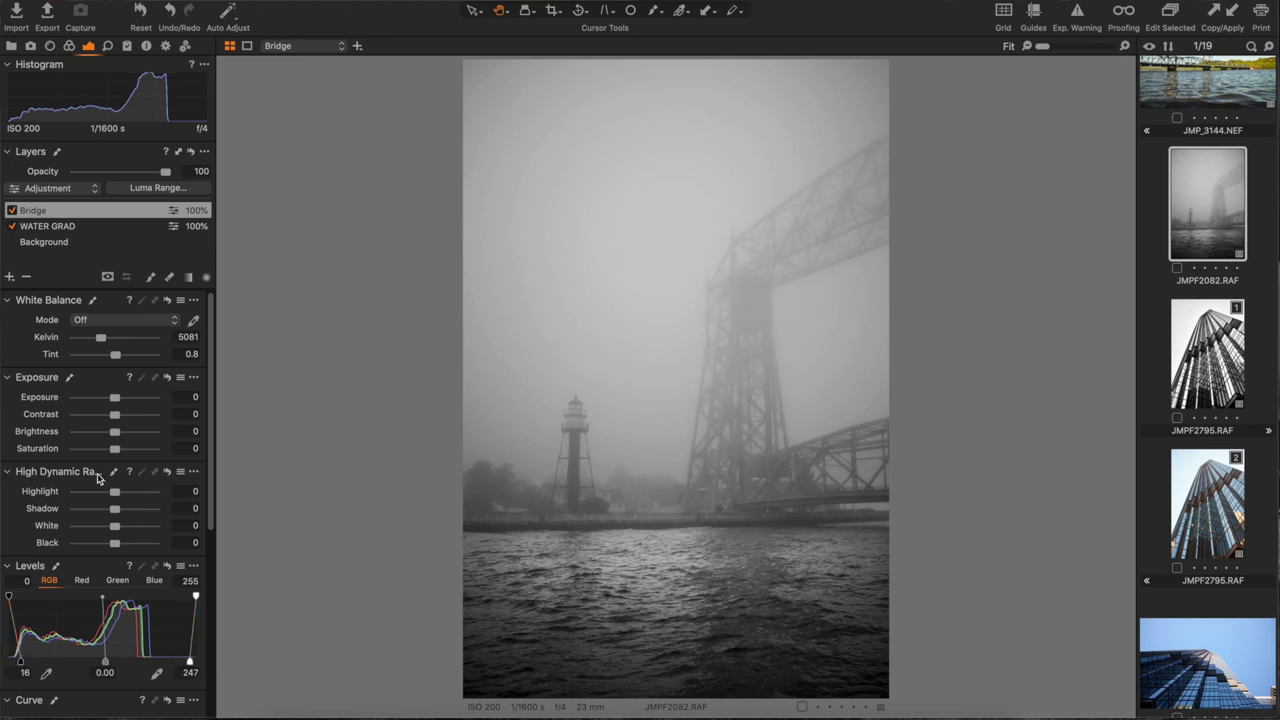
pyautogui.scroll(-10, 100, 478)
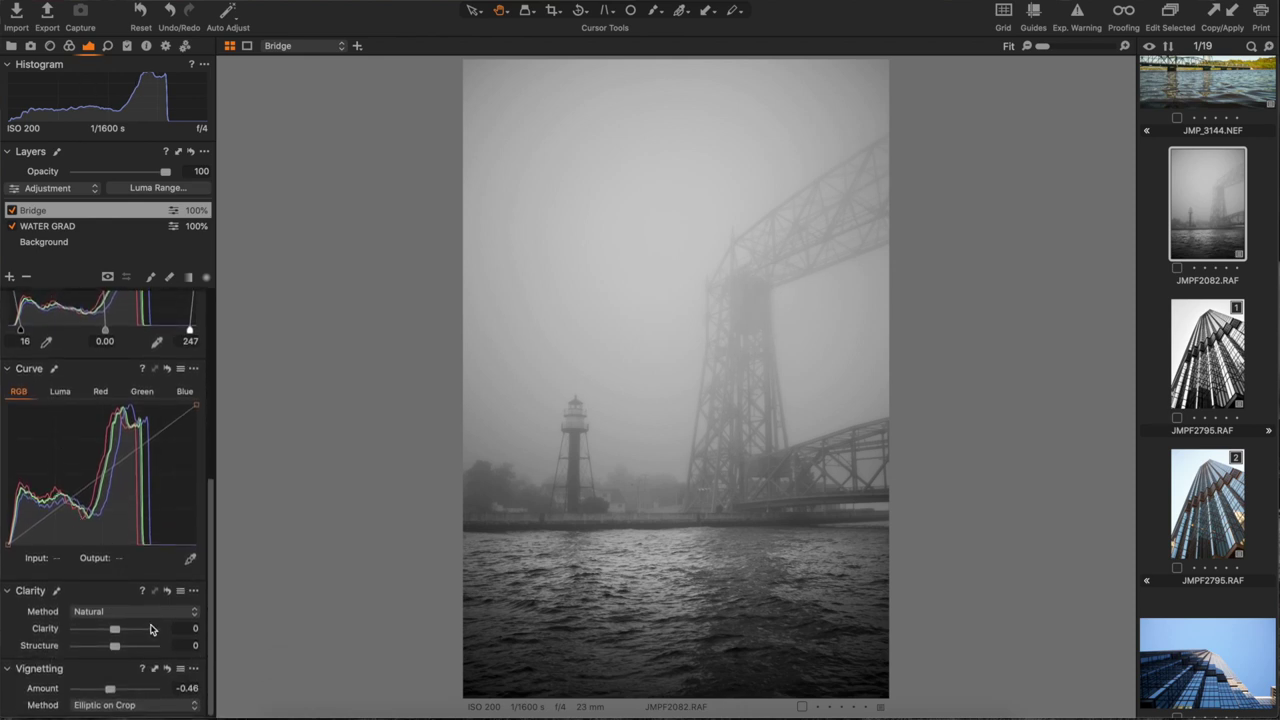
pyautogui.moveTo(116, 629); pyautogui.dragTo(143, 634)
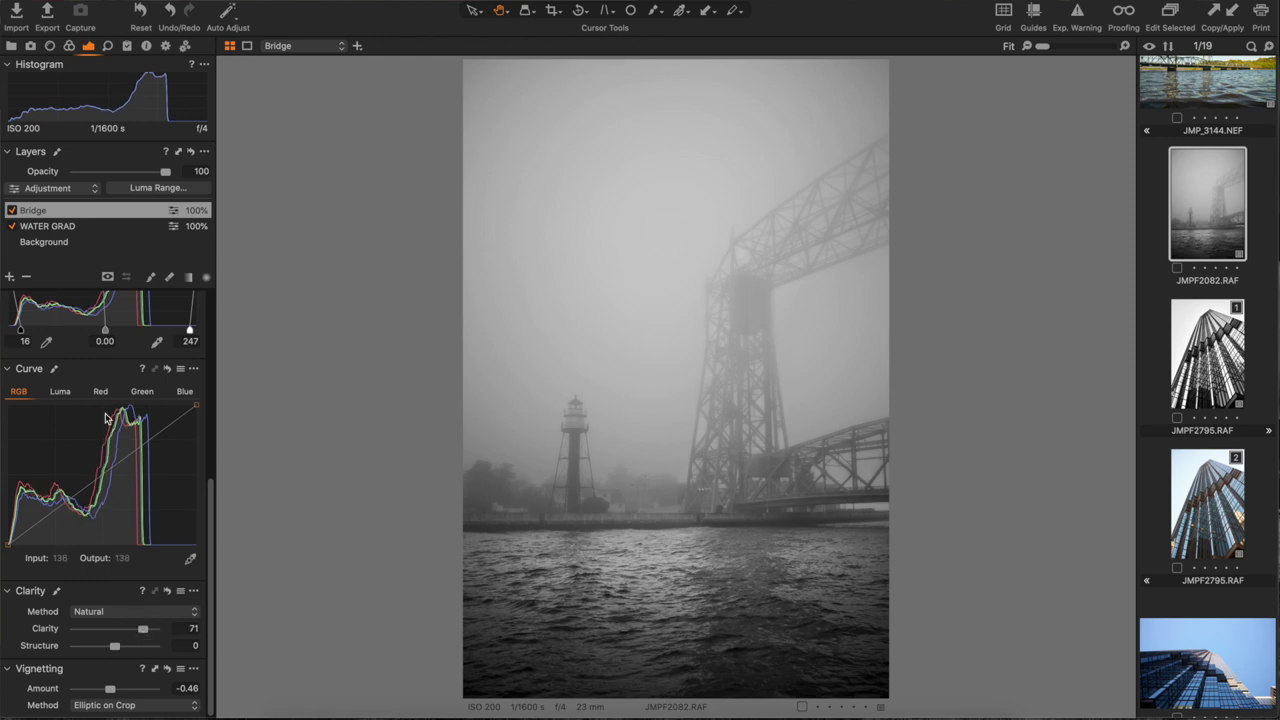
pyautogui.scroll(1, 184, 366)
pyautogui.moveTo(190, 342); pyautogui.dragTo(194, 342)
pyautogui.scroll(8, 112, 400)
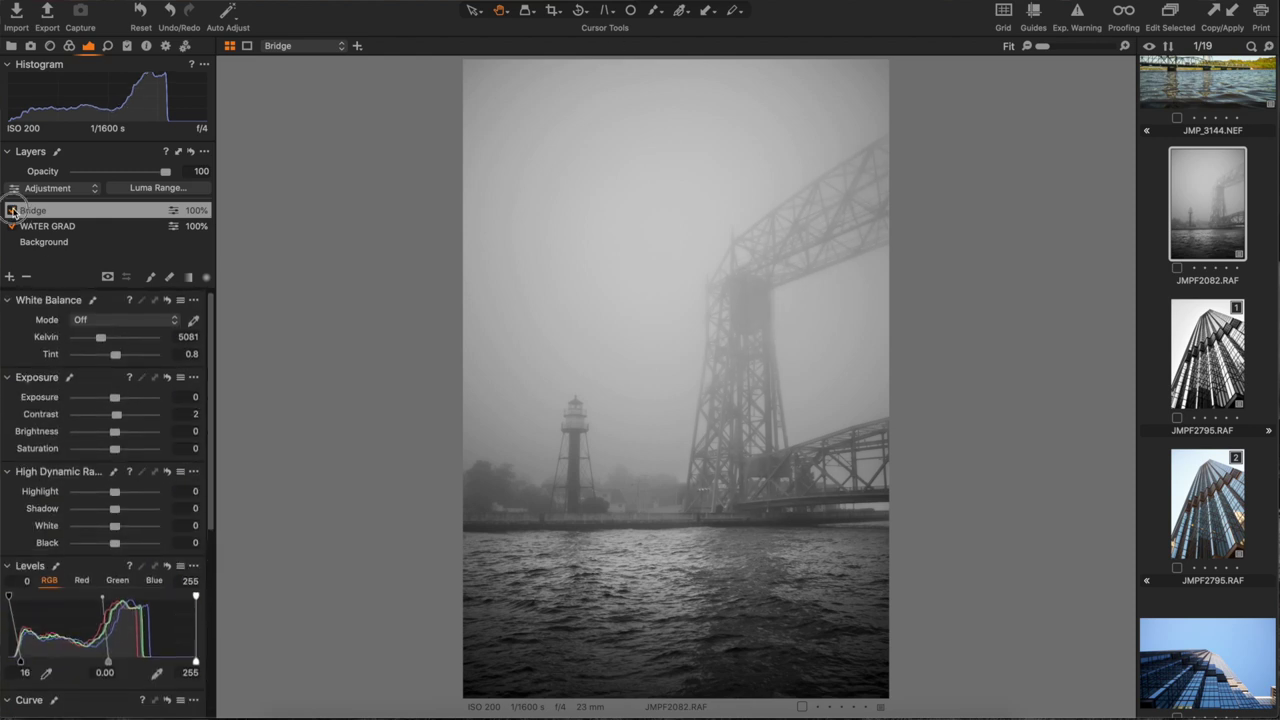
pyautogui.click(11, 210)
pyautogui.click(11, 210)
# Turn the Bridge layer off again to compare the bridge without its adjustments.
pyautogui.click(11, 210)
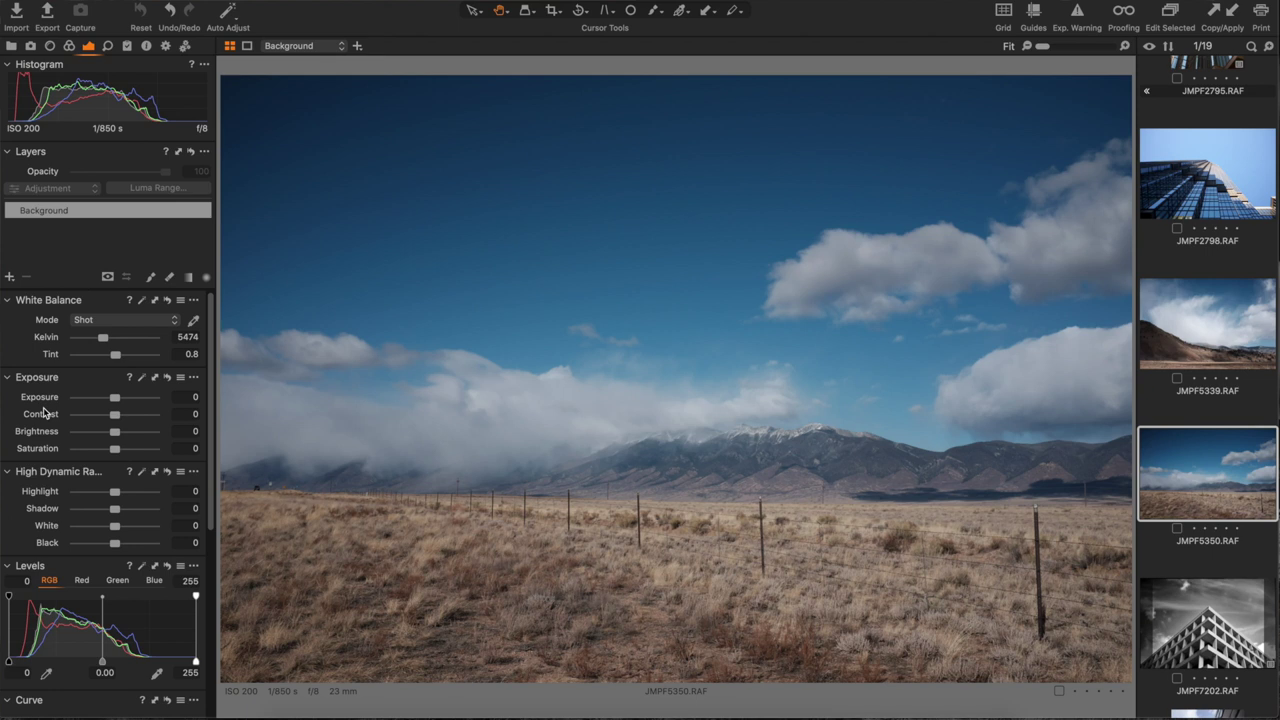
# Set the landscape's base curve to Fujifilm PROVIA (STANDARD).
pyautogui.click(70, 46)
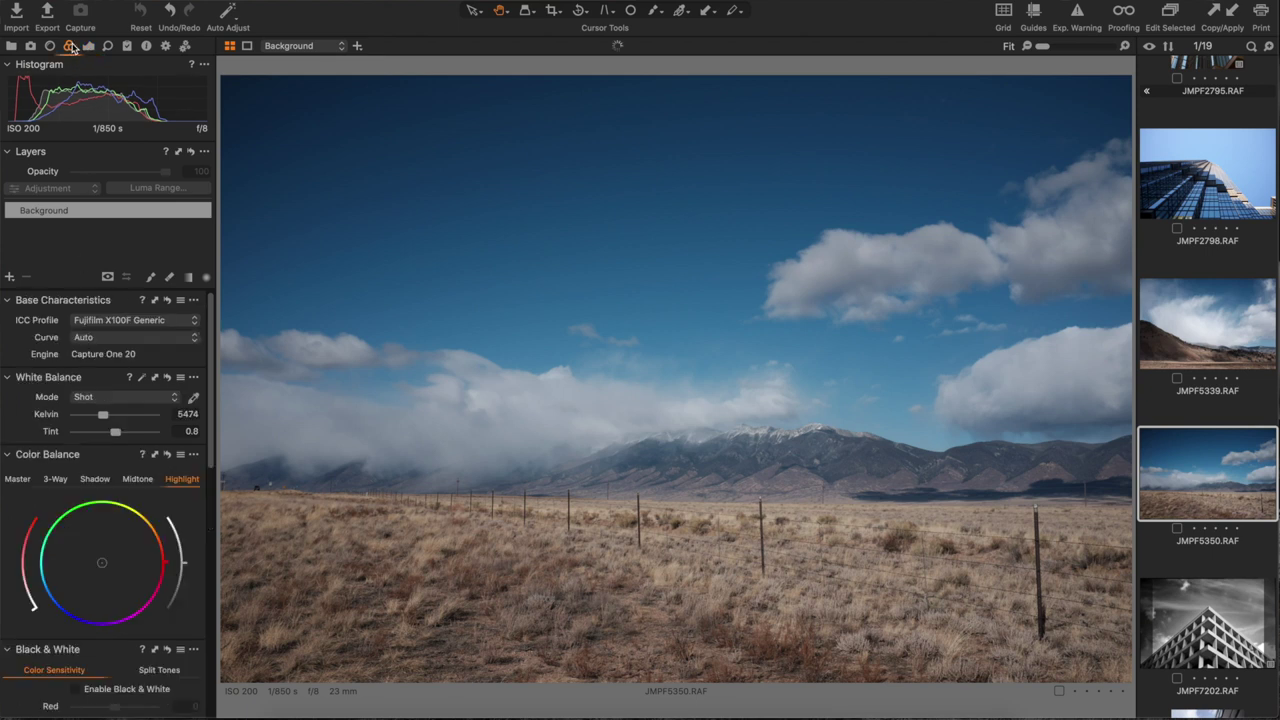
pyautogui.click(163, 339)
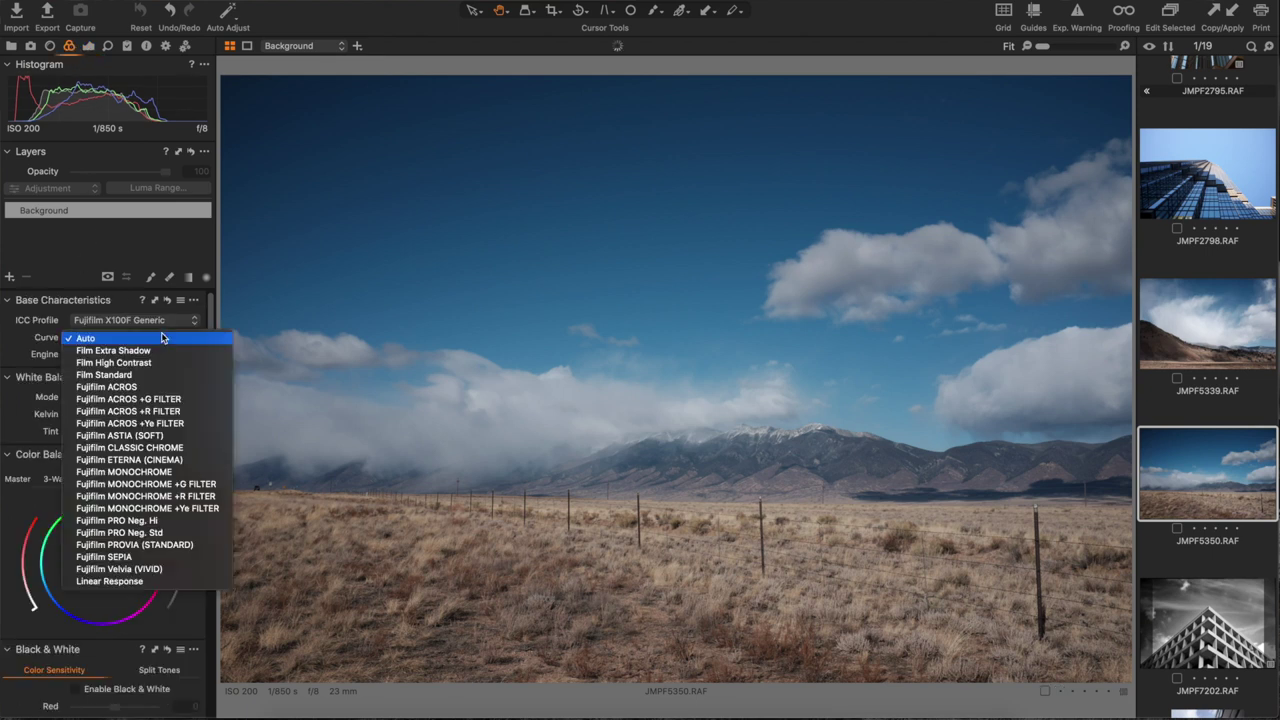
pyautogui.click(172, 400)
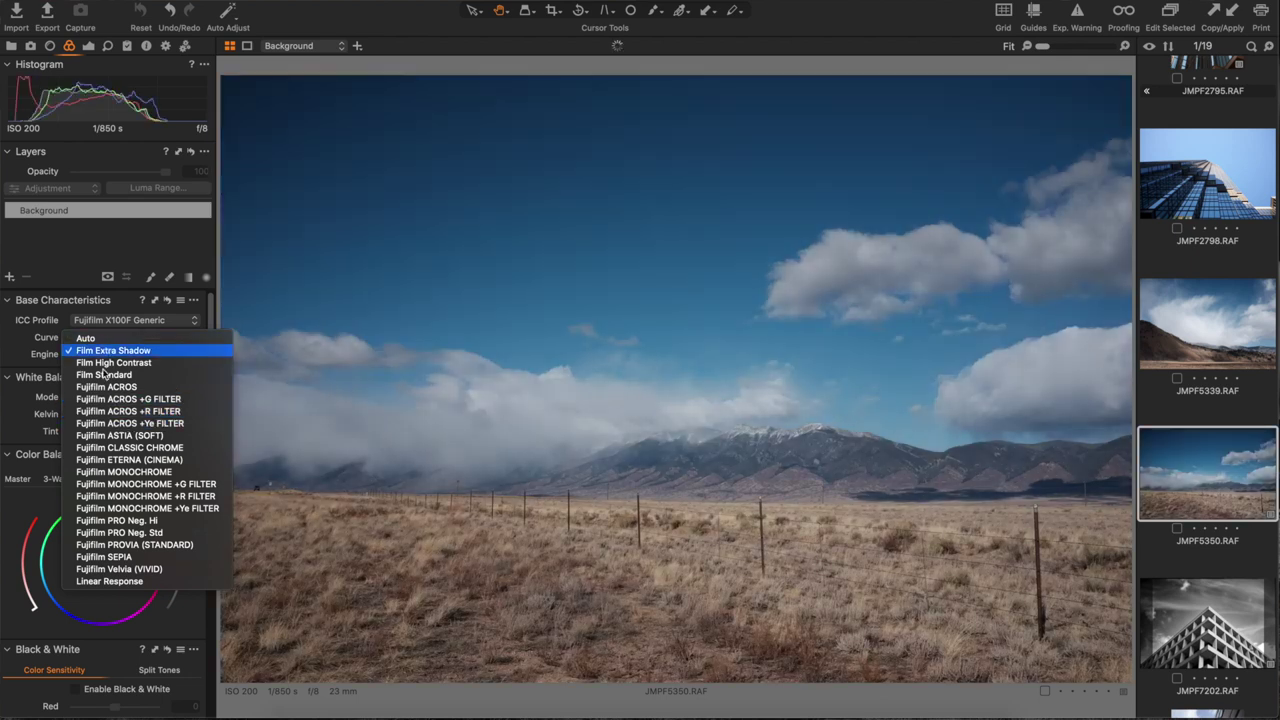
pyautogui.click(118, 544)
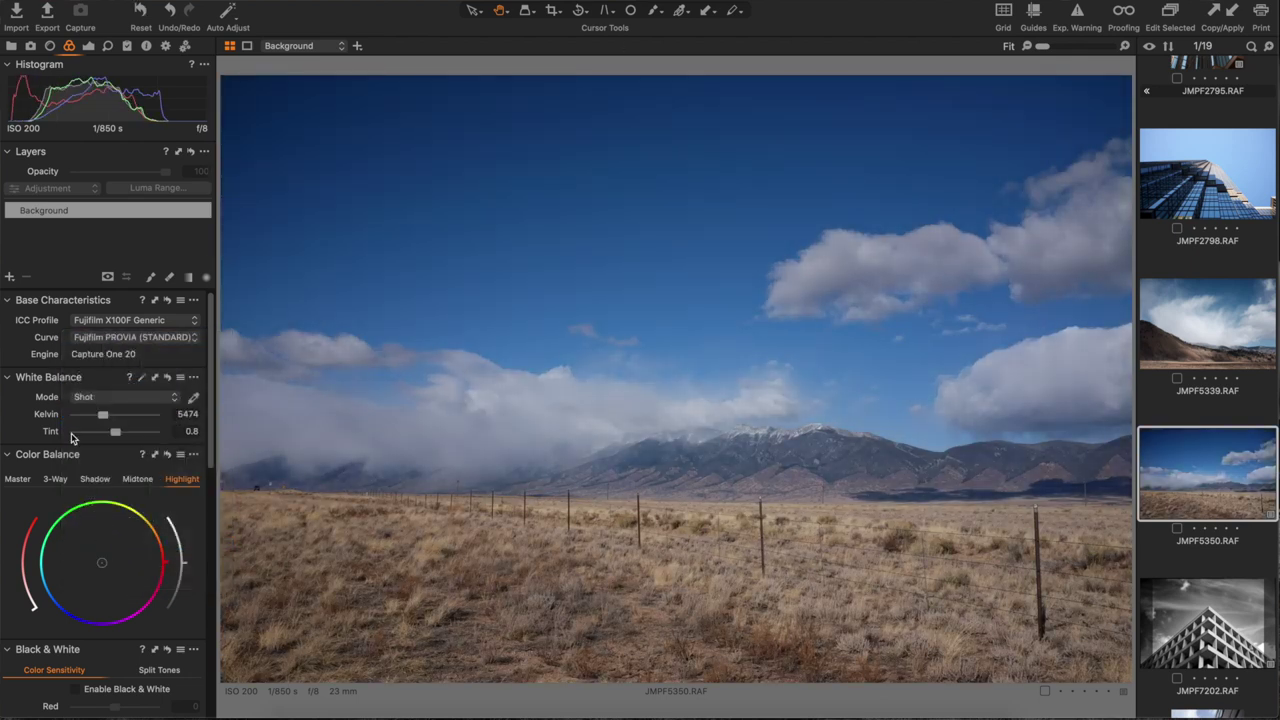
# Enable Black & White with Red -36, Yellow 78, Green 39, Cyan -27, Blue -49.
pyautogui.scroll(-5, 20, 506)
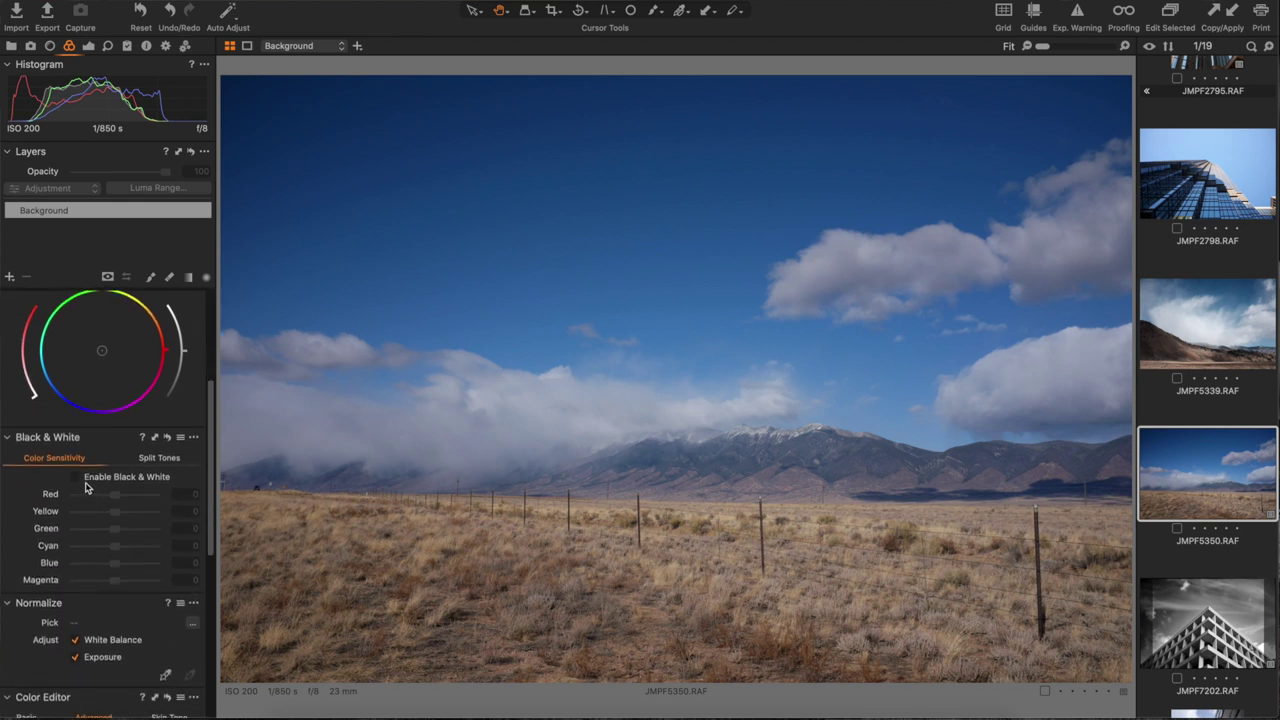
pyautogui.click(84, 479)
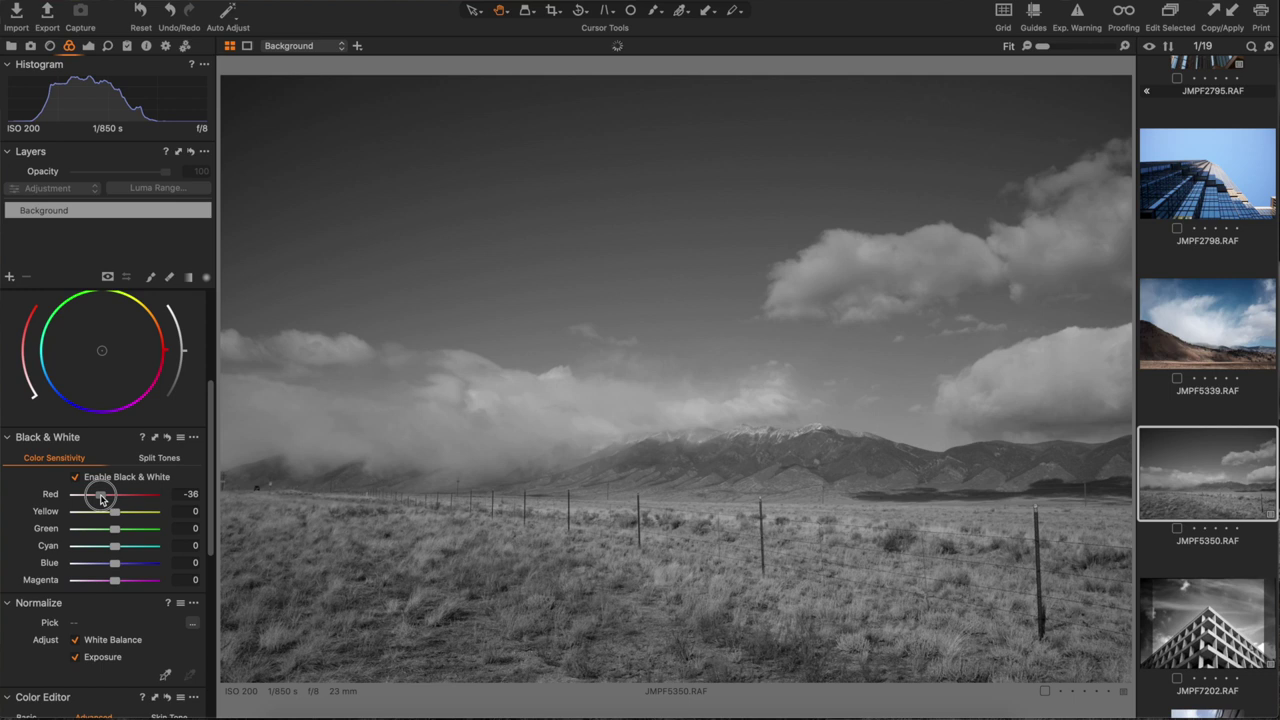
pyautogui.click(95, 565)
pyautogui.moveTo(95, 565); pyautogui.dragTo(104, 548)
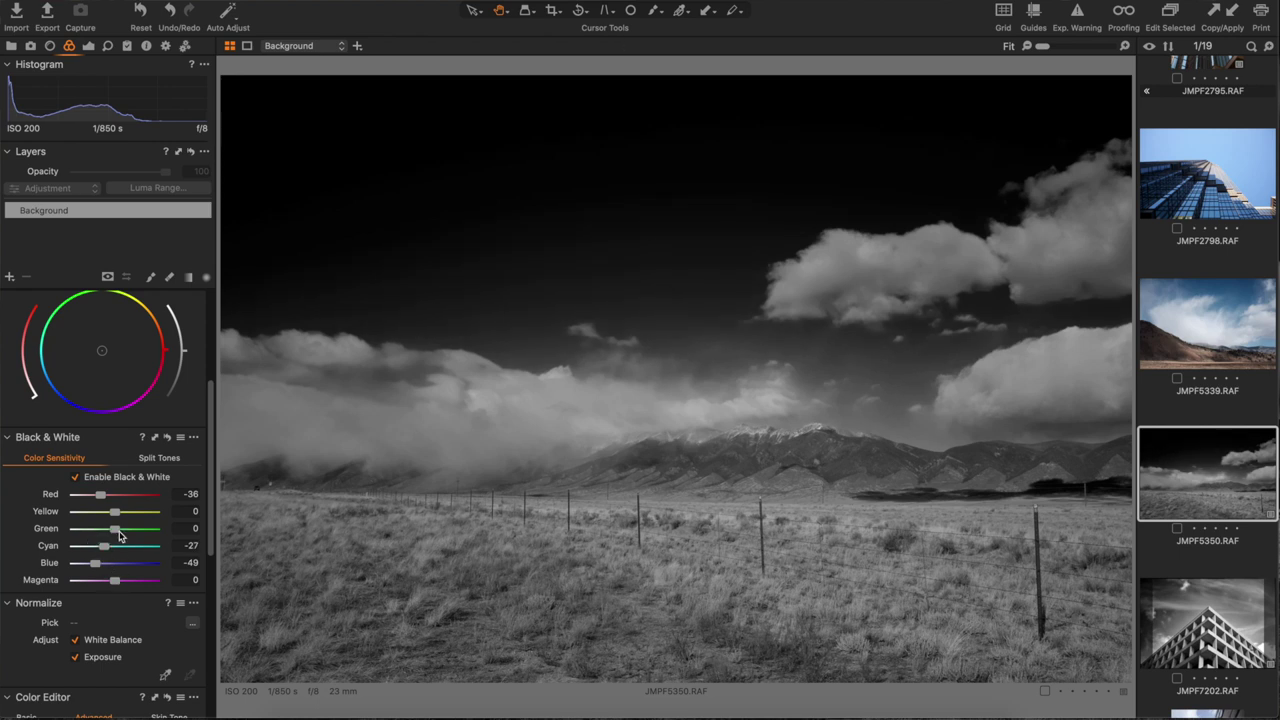
pyautogui.moveTo(120, 532)
pyautogui.mouseDown()
pyautogui.moveTo(148, 533)
pyautogui.moveTo(131, 531)
pyautogui.mouseUp()
pyautogui.click(133, 516)
pyautogui.moveTo(124, 515)
pyautogui.mouseDown()
pyautogui.moveTo(107, 514)
pyautogui.moveTo(146, 517)
pyautogui.mouseUp()
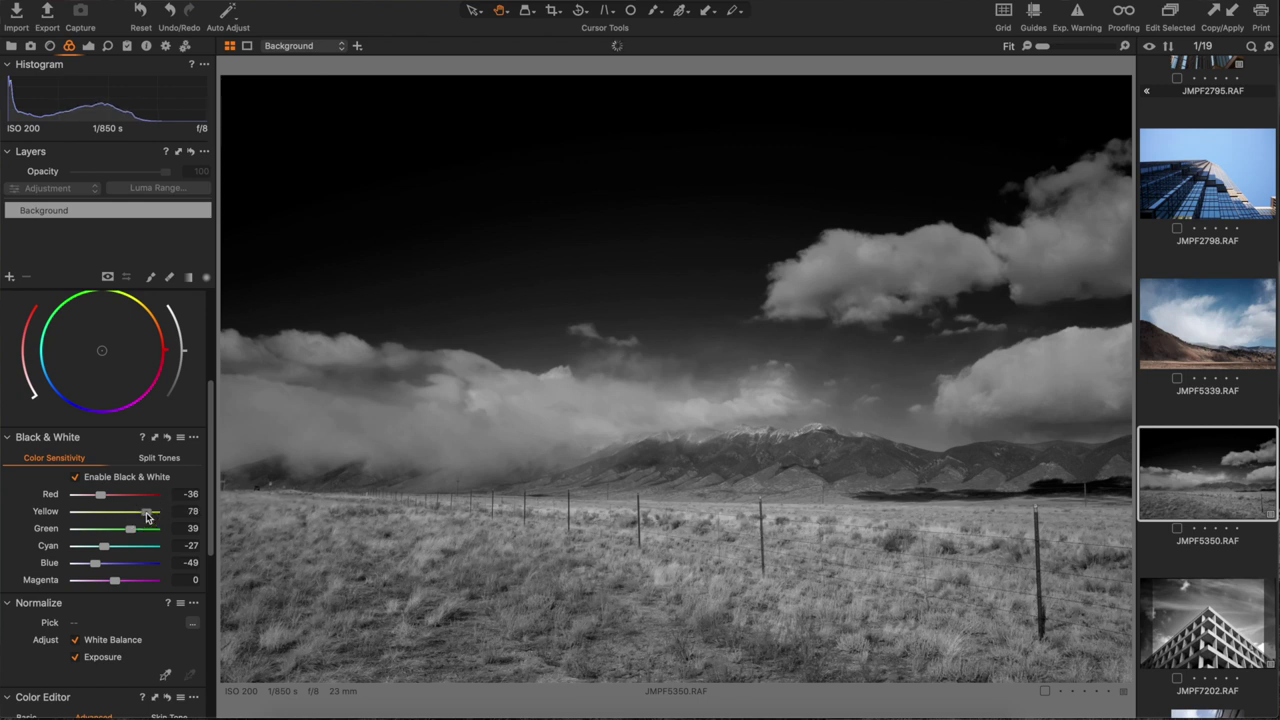
# Add a layer named Grass with a linear gradient mask rising from the foreground grass.
pyautogui.click(10, 278)
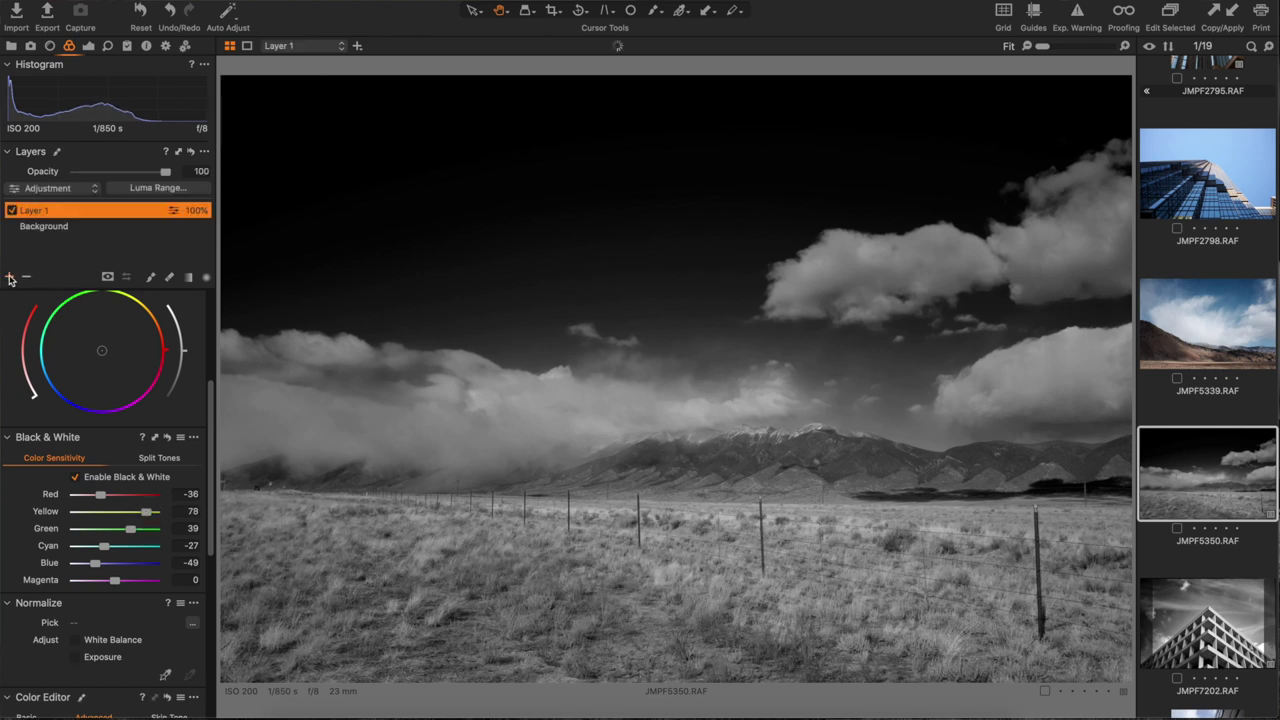
pyautogui.click(188, 277)
pyautogui.doubleClick(42, 211)
pyautogui.write('Grass')
pyautogui.press('Return')
pyautogui.moveTo(615, 592); pyautogui.dragTo(614, 452)
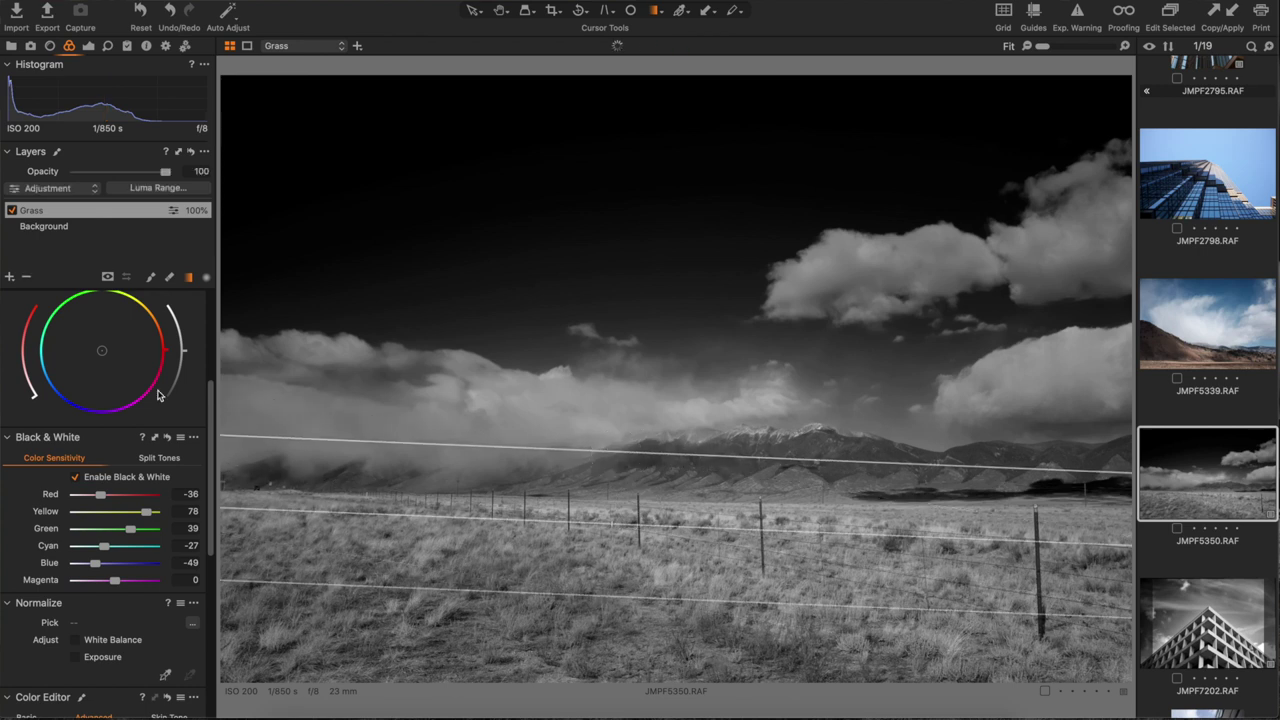
# Give the Grass layer Exposure -0.32, Contrast 24 and Levels 7 to 240.
pyautogui.click(89, 47)
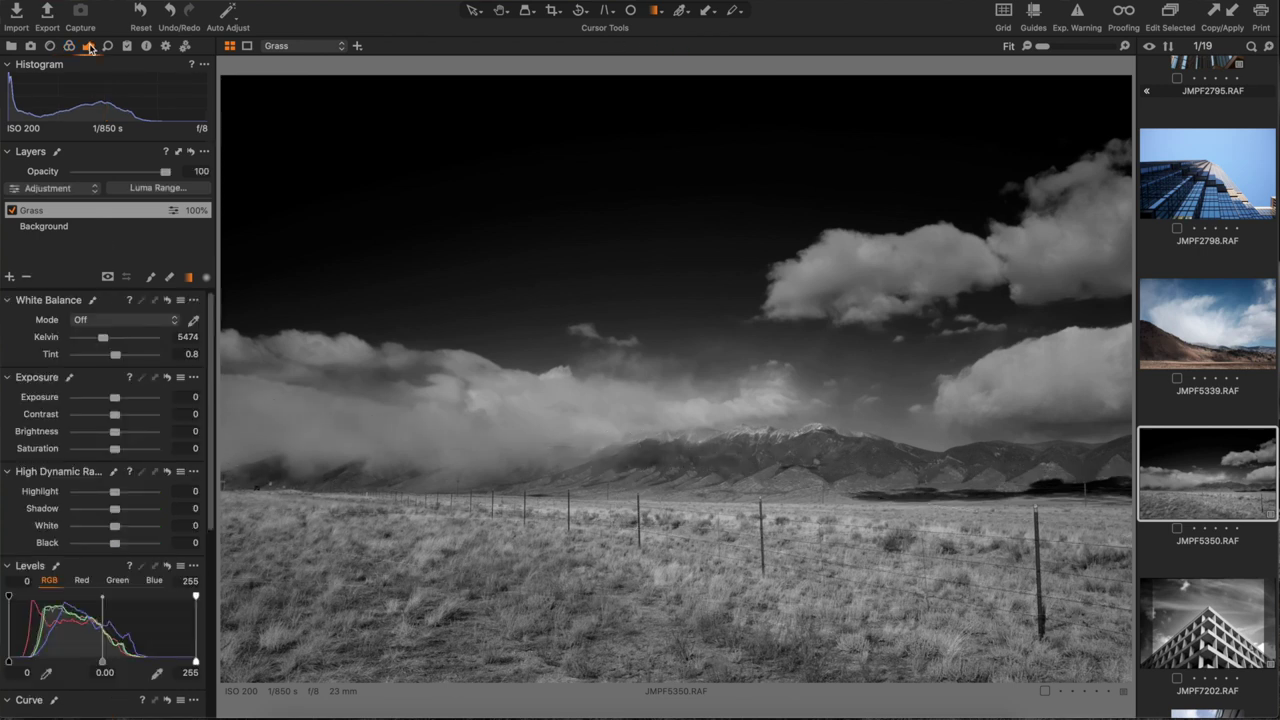
pyautogui.moveTo(116, 397); pyautogui.dragTo(111, 398)
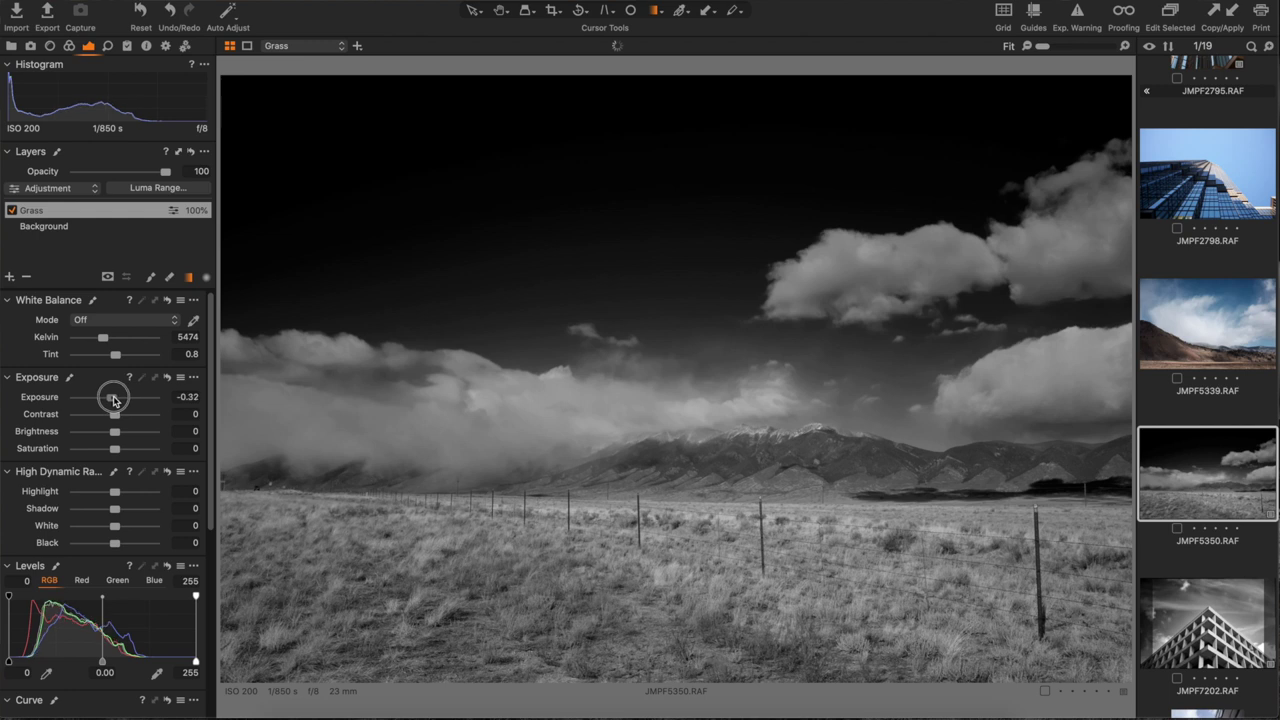
pyautogui.click(127, 414)
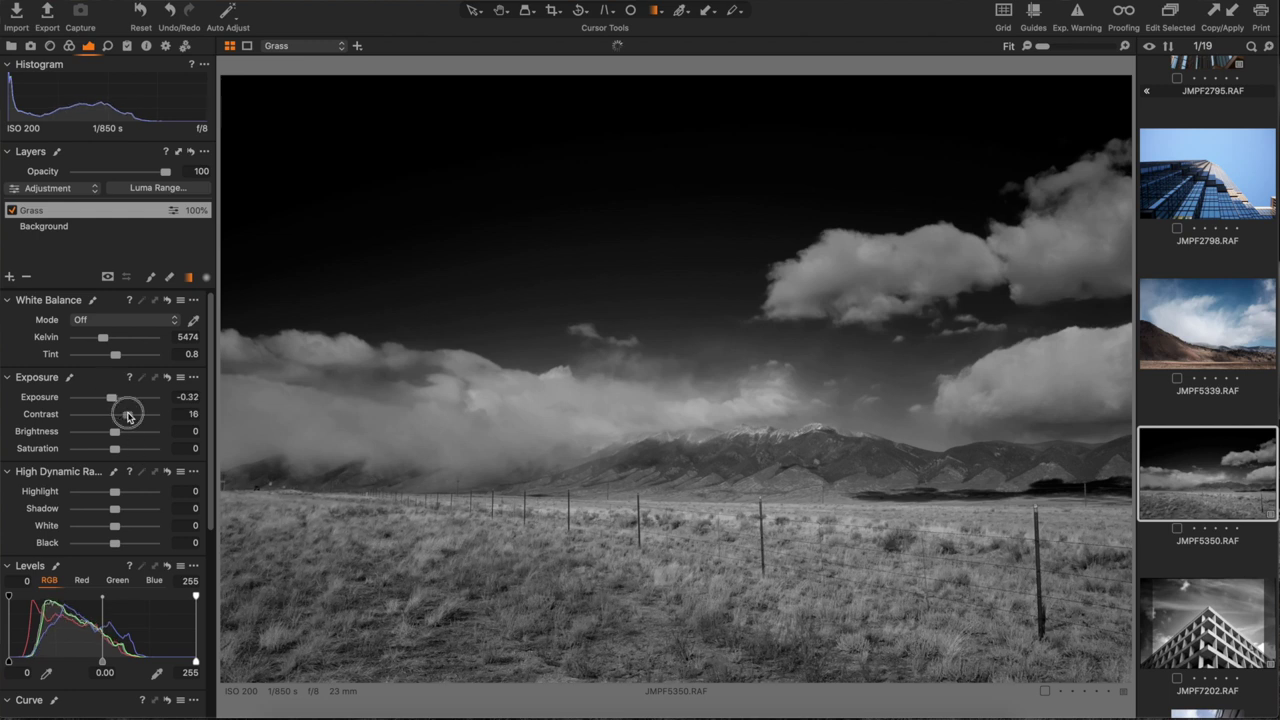
pyautogui.moveTo(127, 416); pyautogui.dragTo(135, 418)
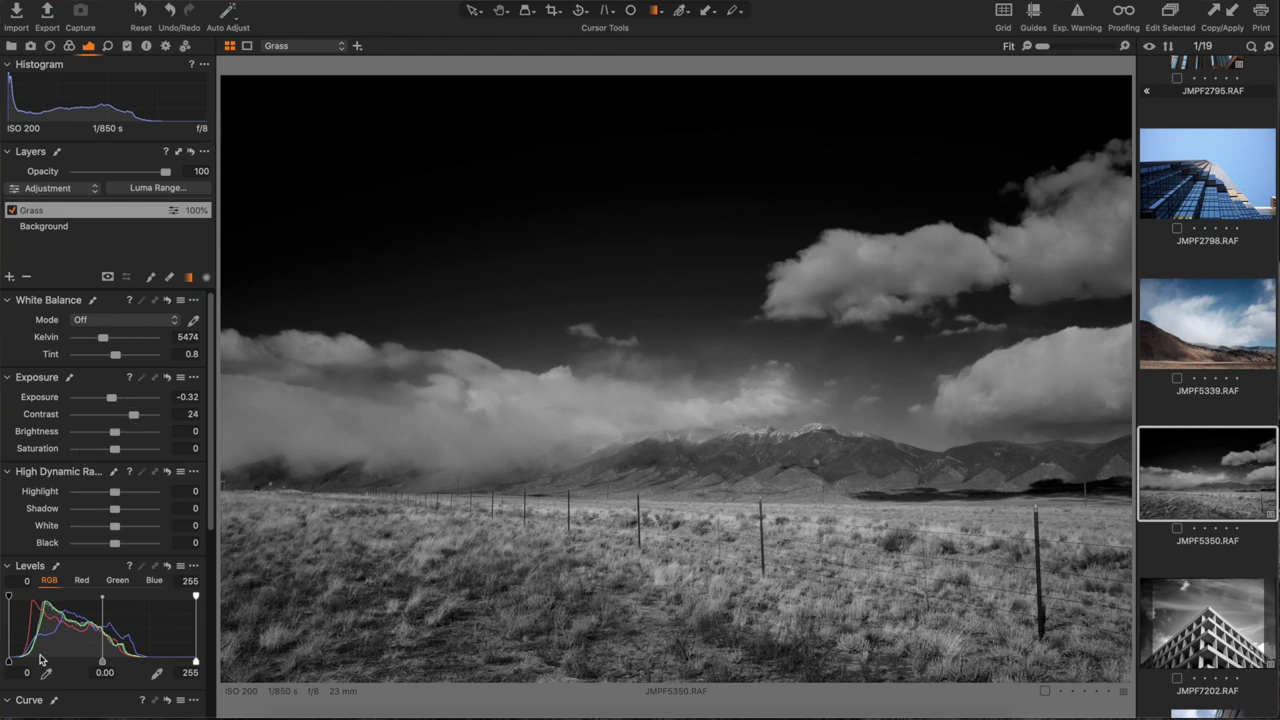
pyautogui.moveTo(10, 660); pyautogui.dragTo(15, 660)
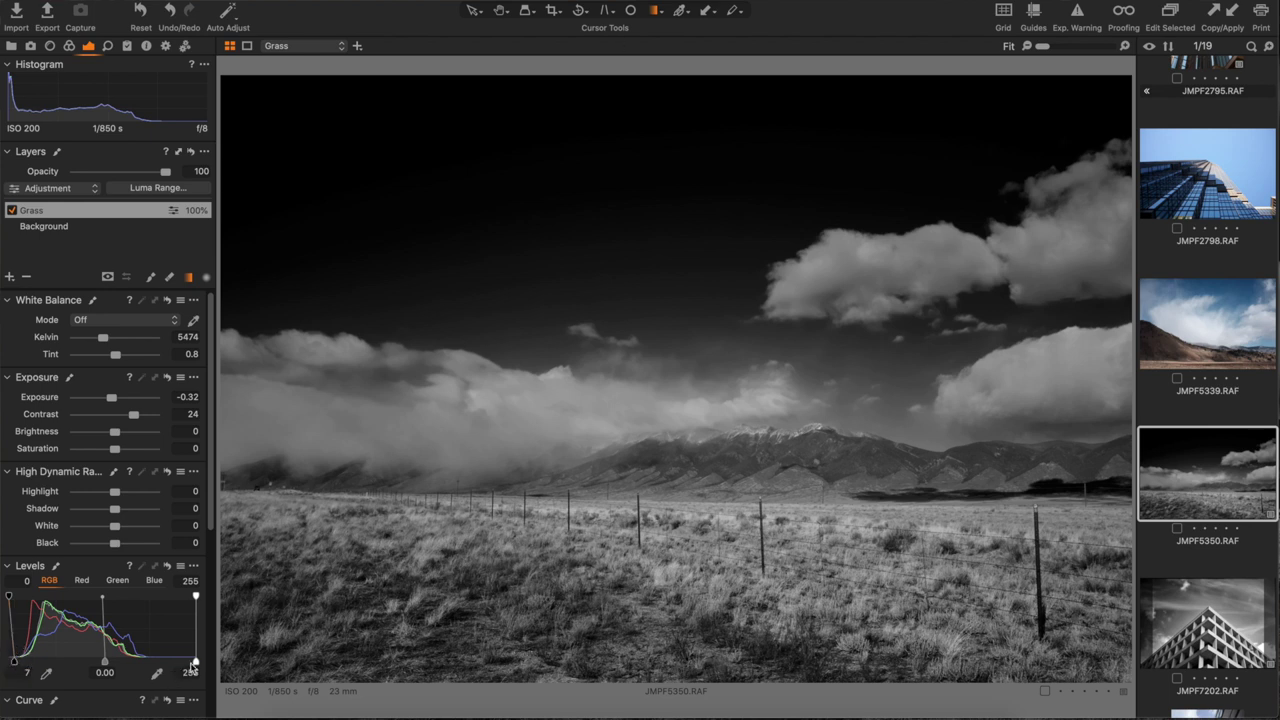
pyautogui.moveTo(196, 662); pyautogui.dragTo(184, 662)
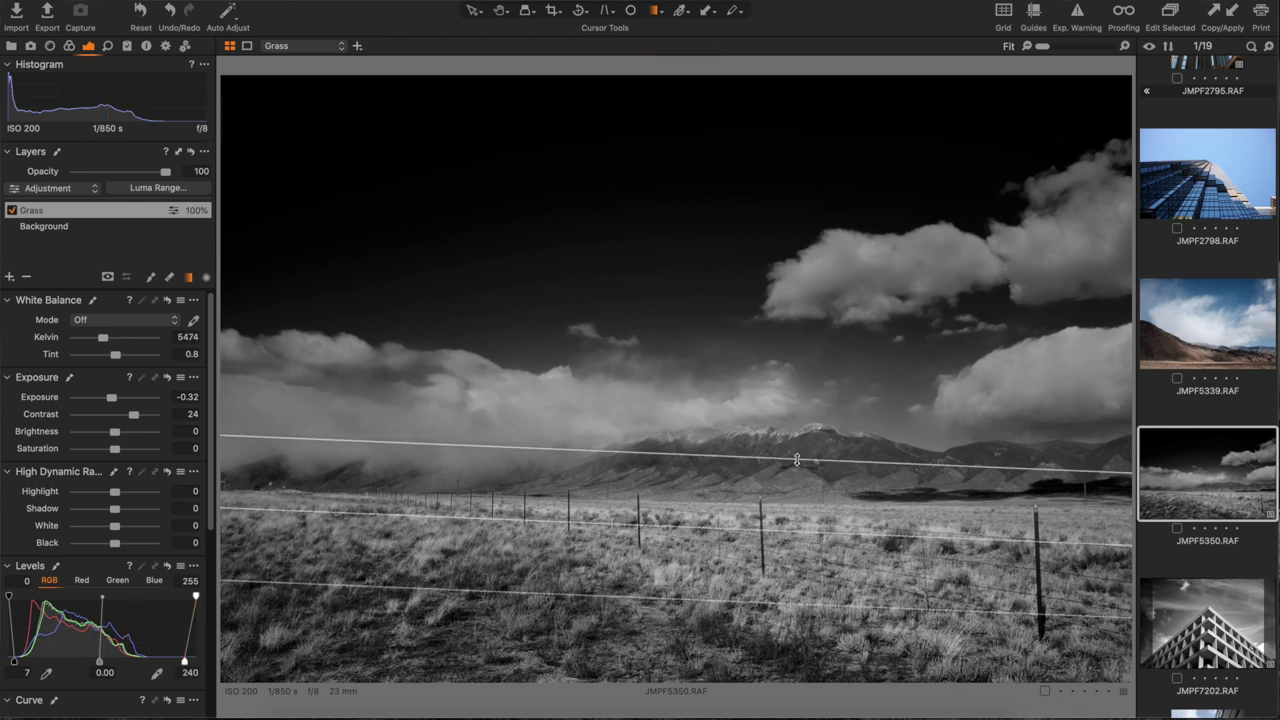
# Add a Mountain layer, brush-mask it over the mountain range, and set Contrast 24.
pyautogui.click(10, 277)
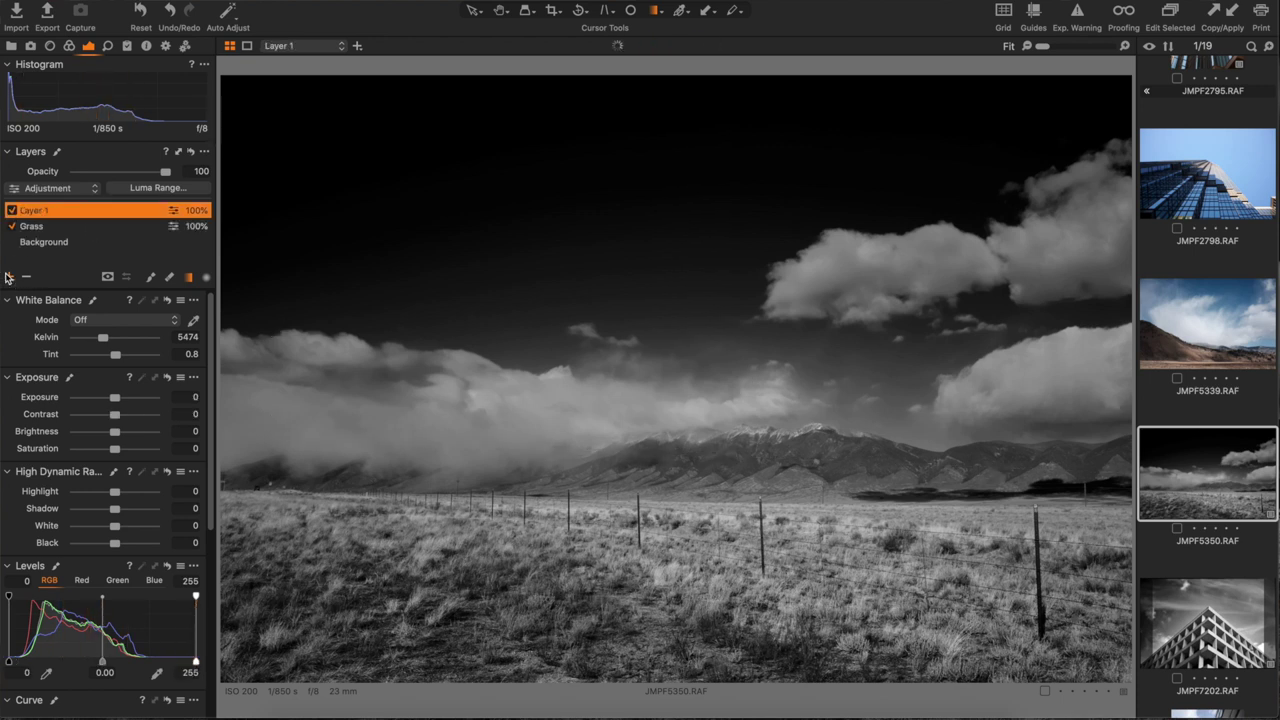
pyautogui.doubleClick(36, 211)
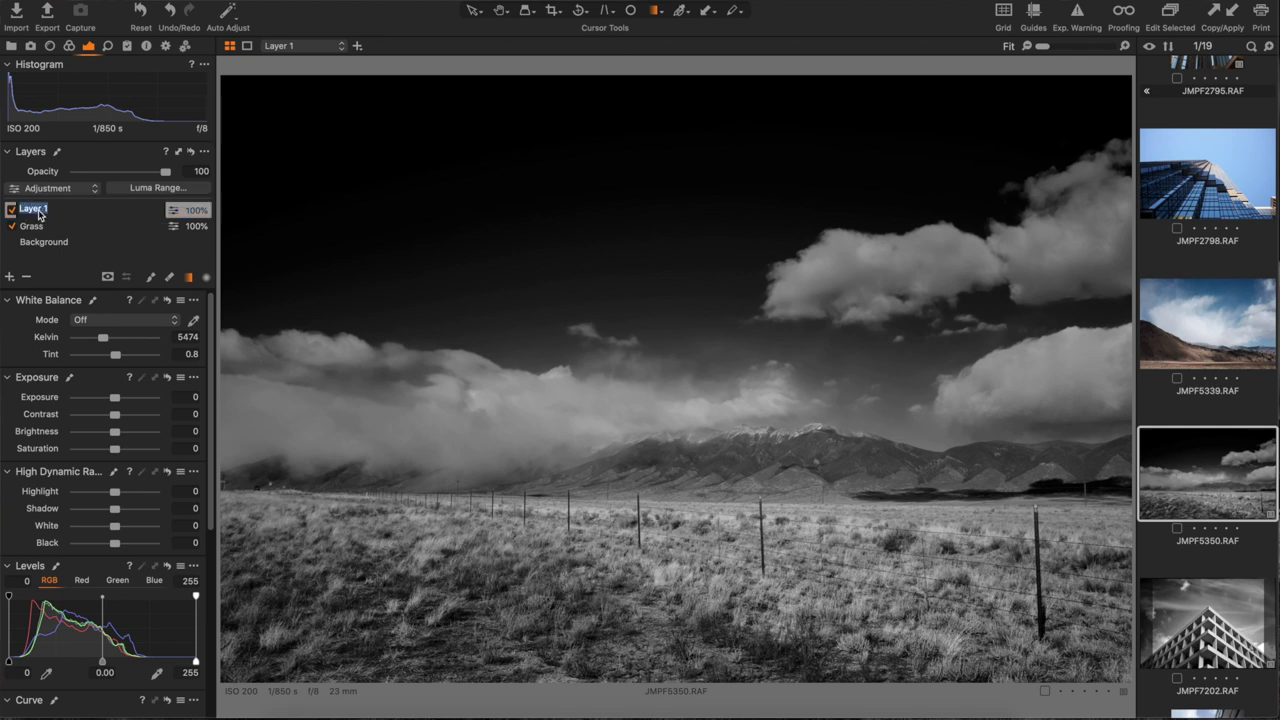
pyautogui.write('Mountain')
pyautogui.press('Return')
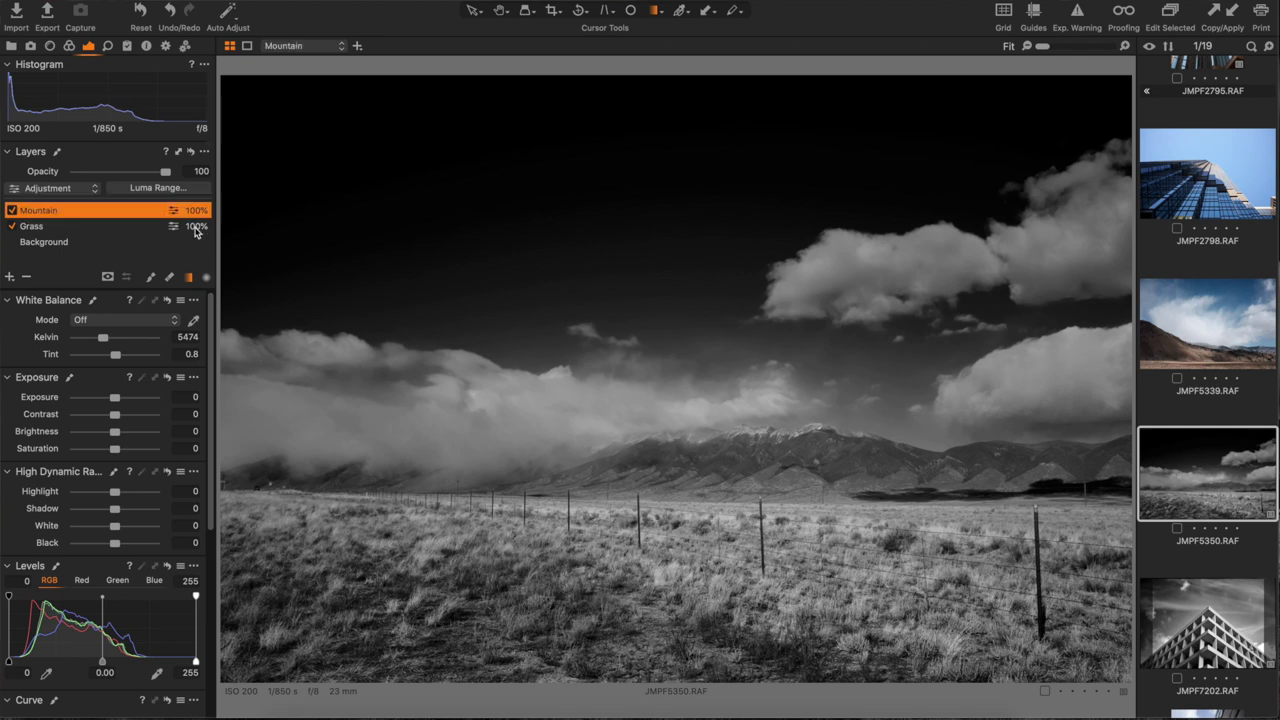
pyautogui.click(151, 277)
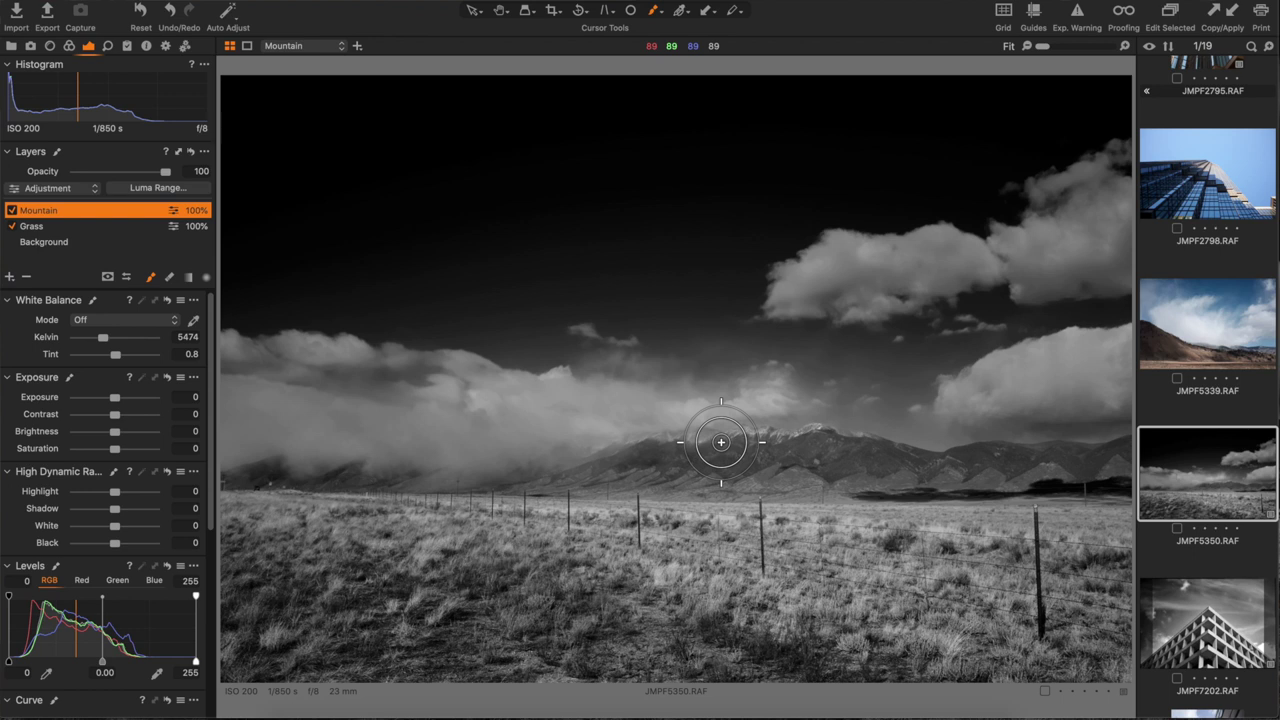
pyautogui.moveTo(720, 455)
pyautogui.mouseDown()
pyautogui.moveTo(789, 470)
pyautogui.moveTo(819, 451)
pyautogui.moveTo(907, 479)
pyautogui.moveTo(1145, 457)
pyautogui.moveTo(613, 473)
pyautogui.moveTo(676, 459)
pyautogui.moveTo(780, 456)
pyautogui.moveTo(488, 482)
pyautogui.moveTo(251, 466)
pyautogui.mouseUp()
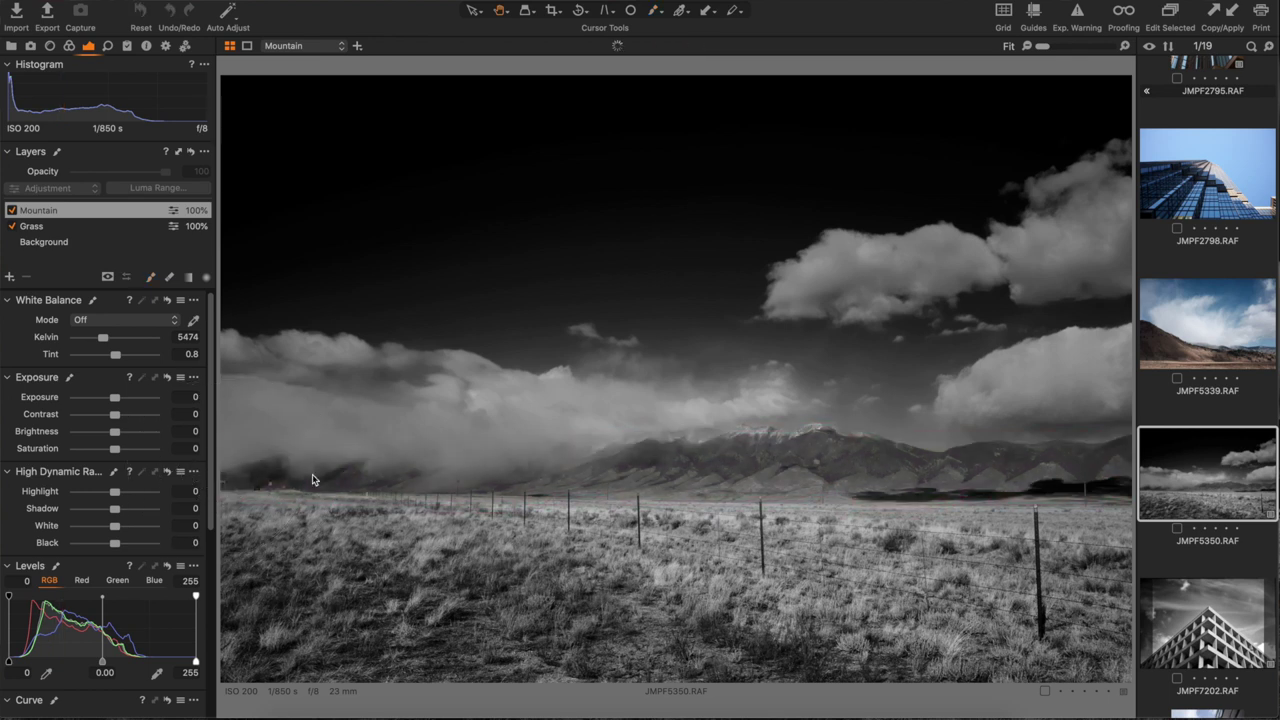
pyautogui.click(131, 415)
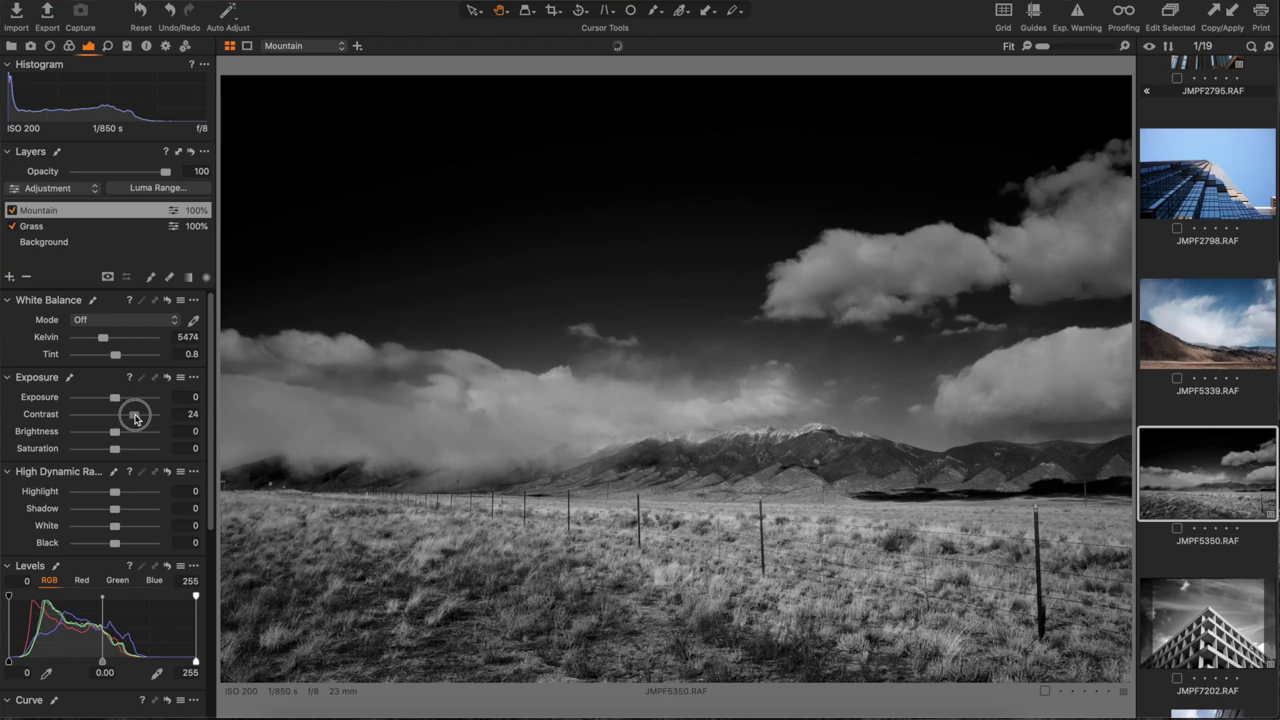
# On the Background layer, set Exposure to 0.08 and Contrast to 18.
pyautogui.click(64, 245)
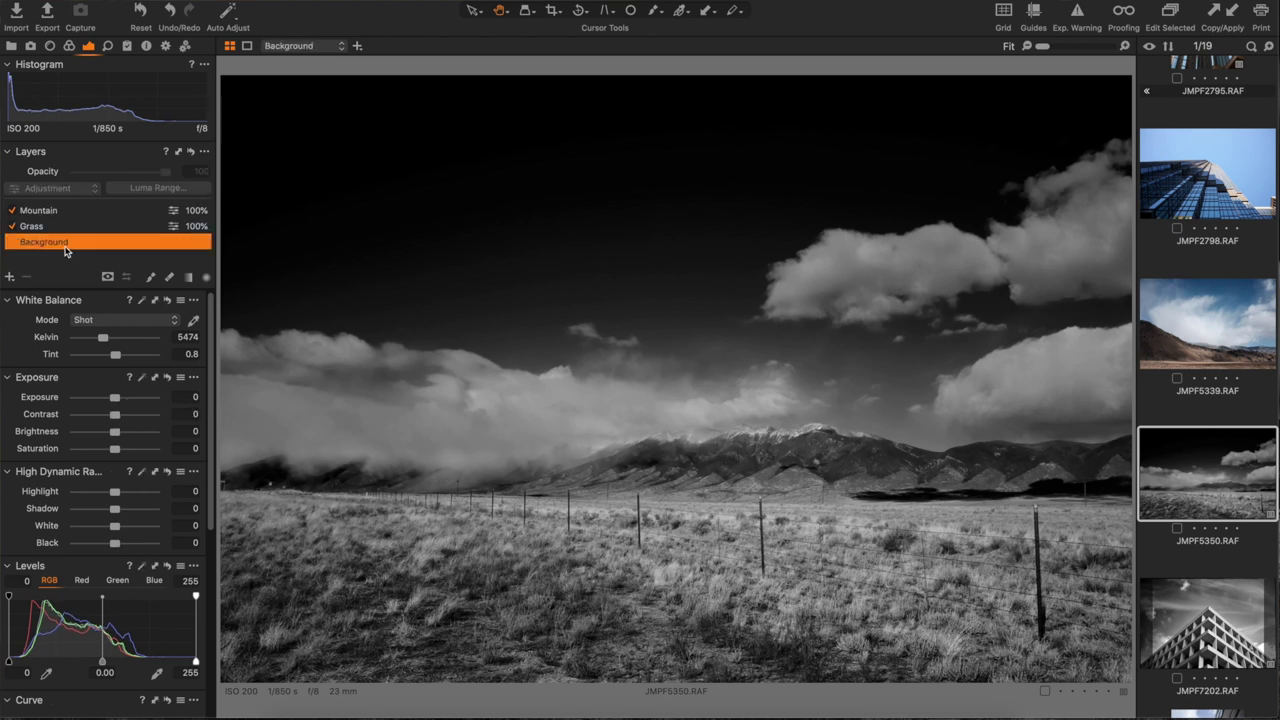
pyautogui.moveTo(110, 402); pyautogui.dragTo(115, 402)
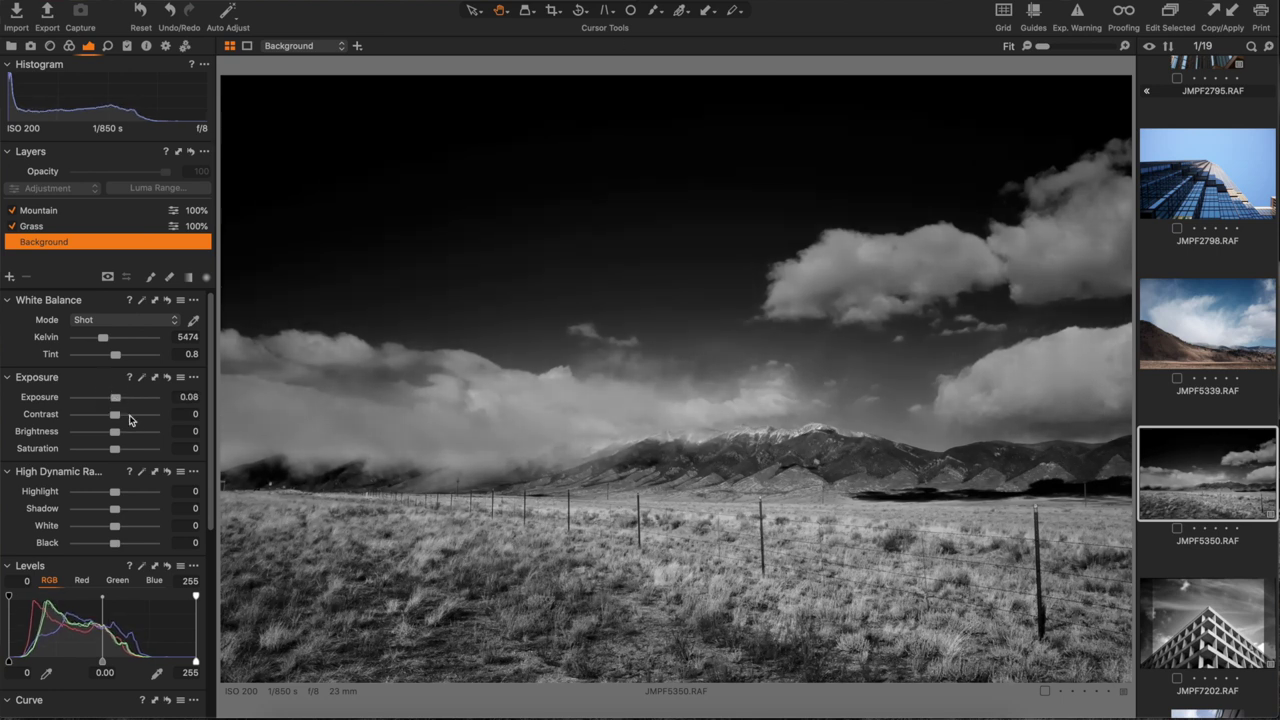
pyautogui.click(129, 417)
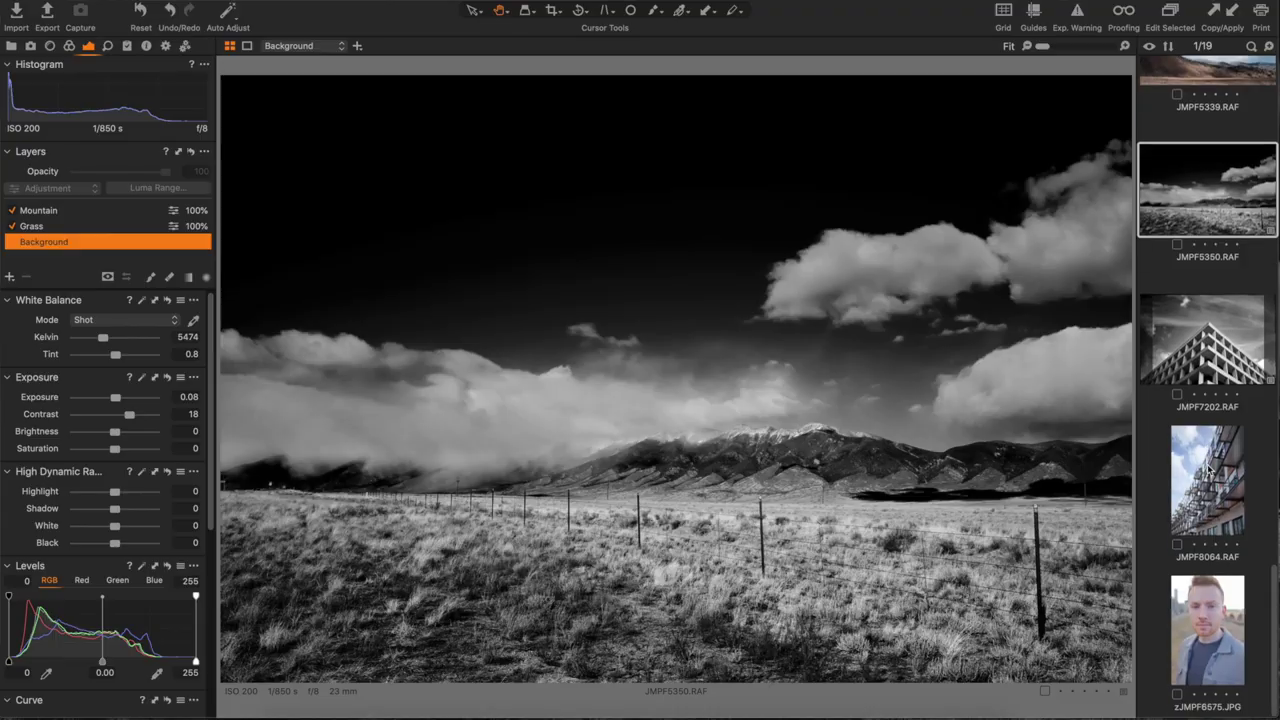
# Open portrait zJMPF6575.JPG and convert it to black and white with Red -64, Yellow -43.
pyautogui.click(1220, 630)
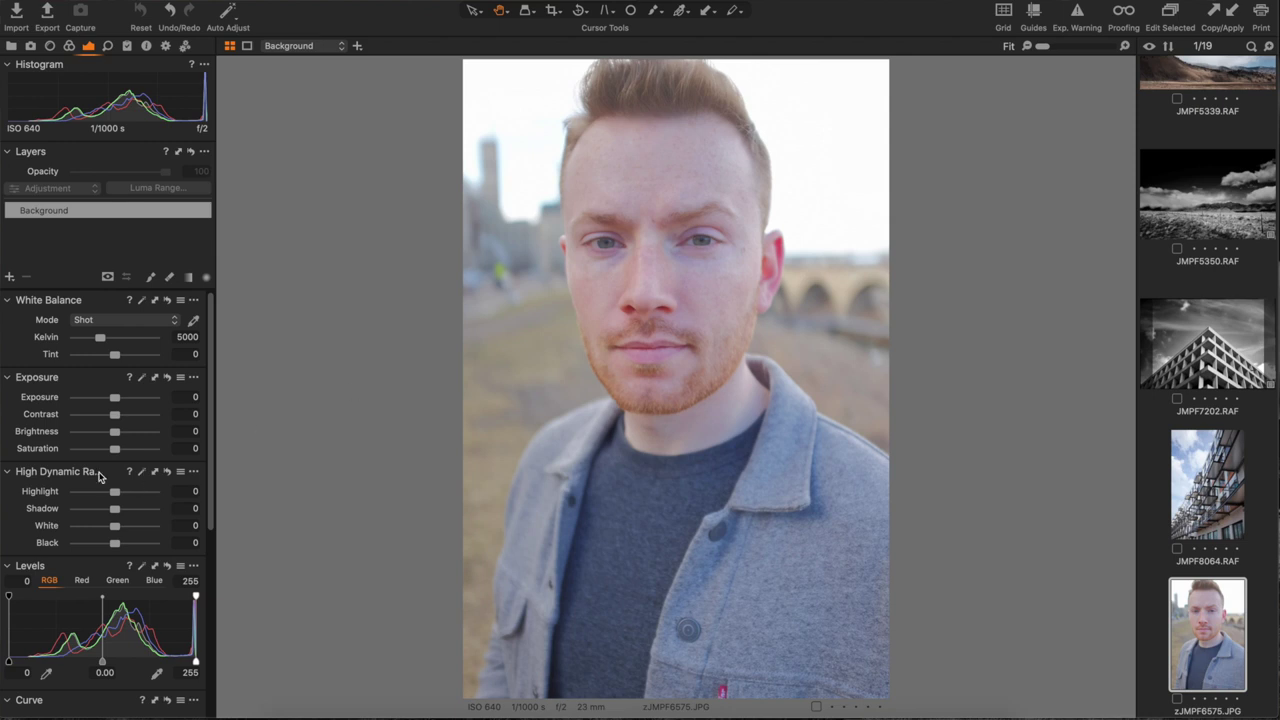
pyautogui.click(69, 46)
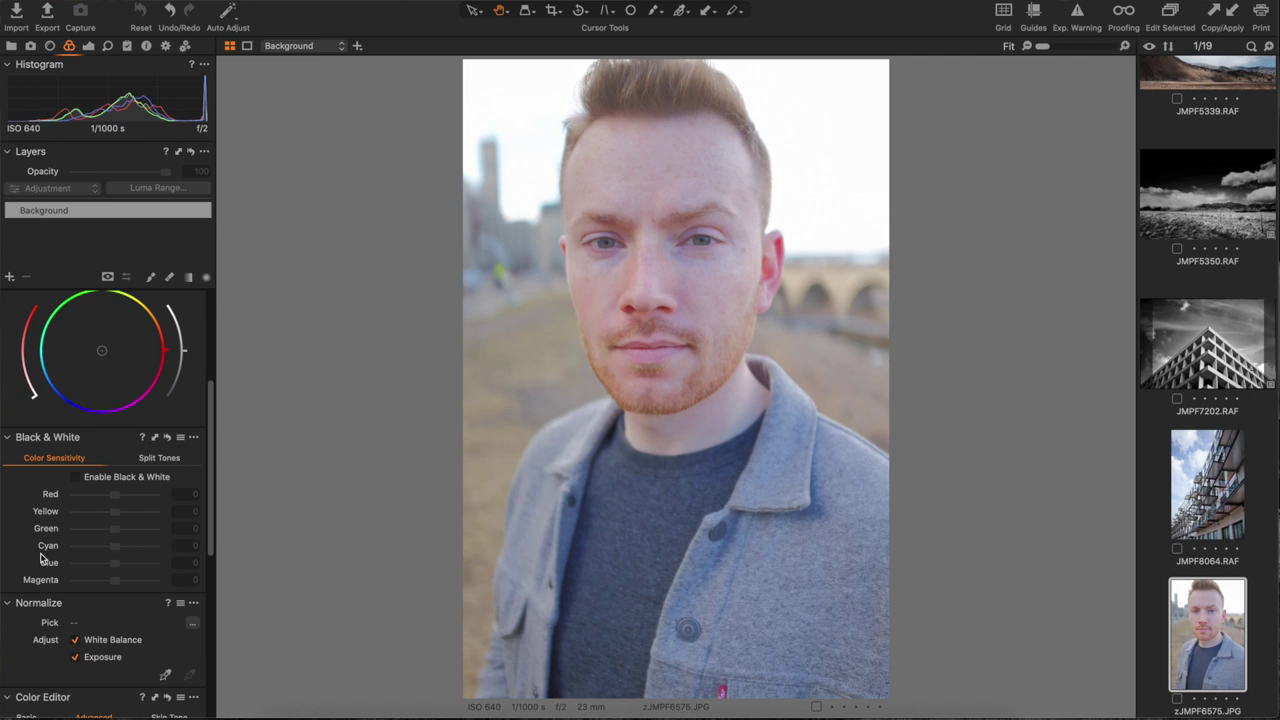
pyautogui.click(74, 478)
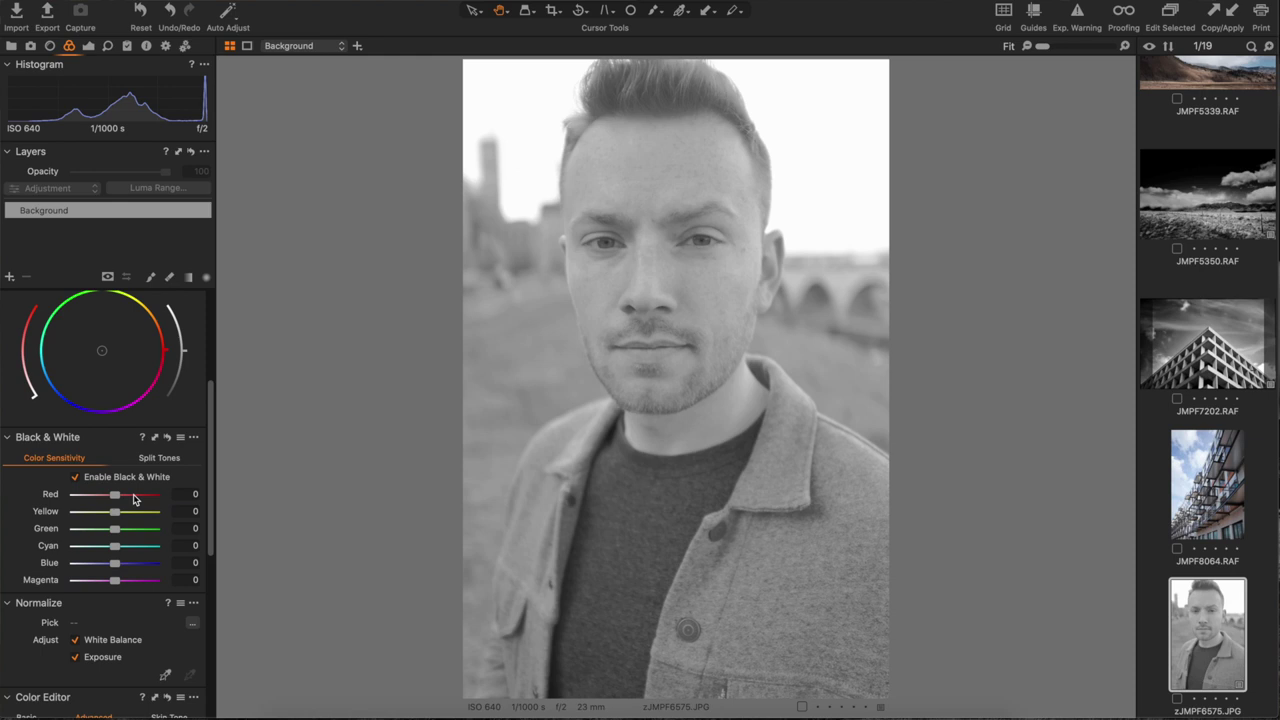
pyautogui.moveTo(134, 499); pyautogui.dragTo(111, 515)
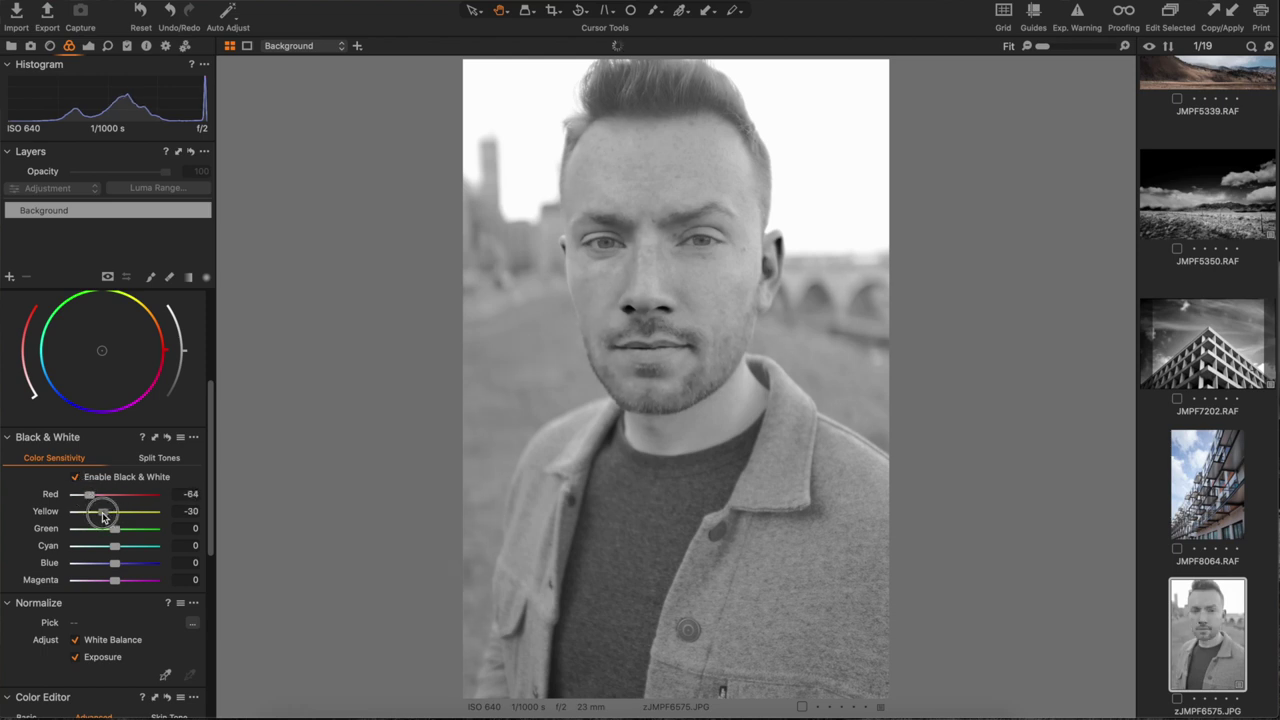
pyautogui.moveTo(103, 516); pyautogui.dragTo(97, 514)
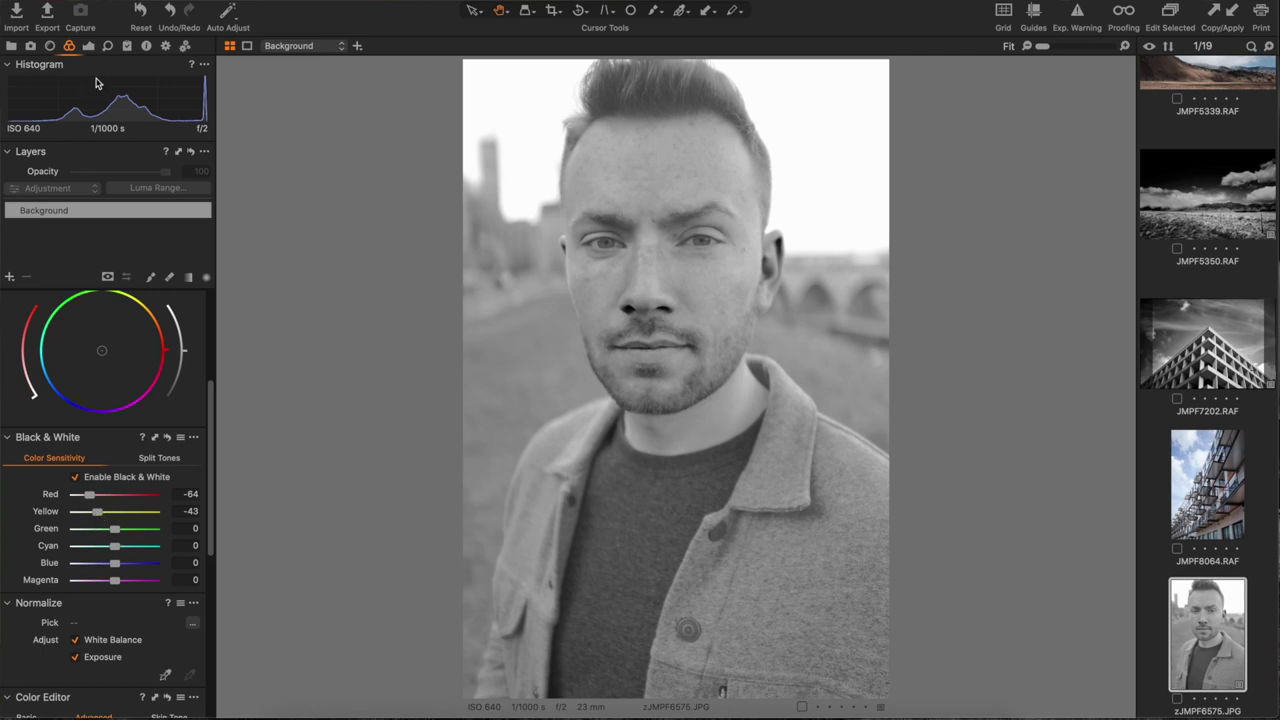
# Set the portrait's Exposure -0.19, Highlight -18 and Levels black point 6.
pyautogui.click(88, 46)
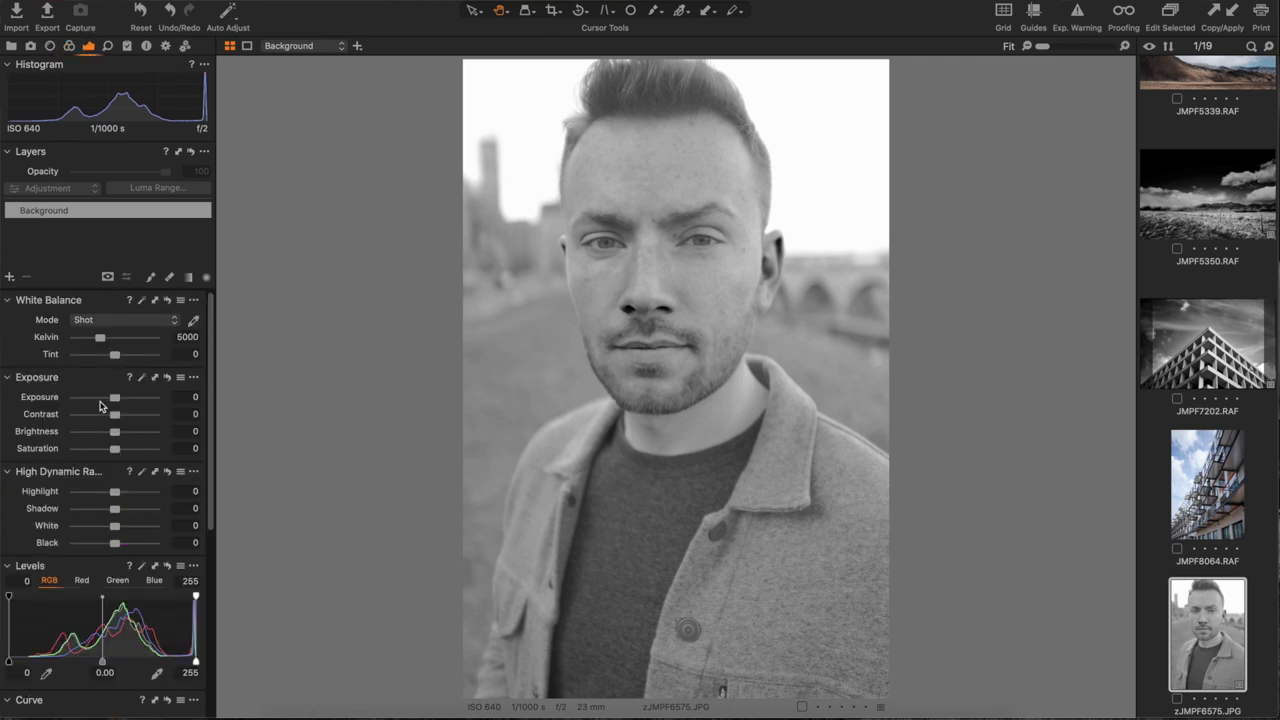
pyautogui.moveTo(114, 398); pyautogui.dragTo(111, 402)
pyautogui.moveTo(103, 495); pyautogui.dragTo(109, 497)
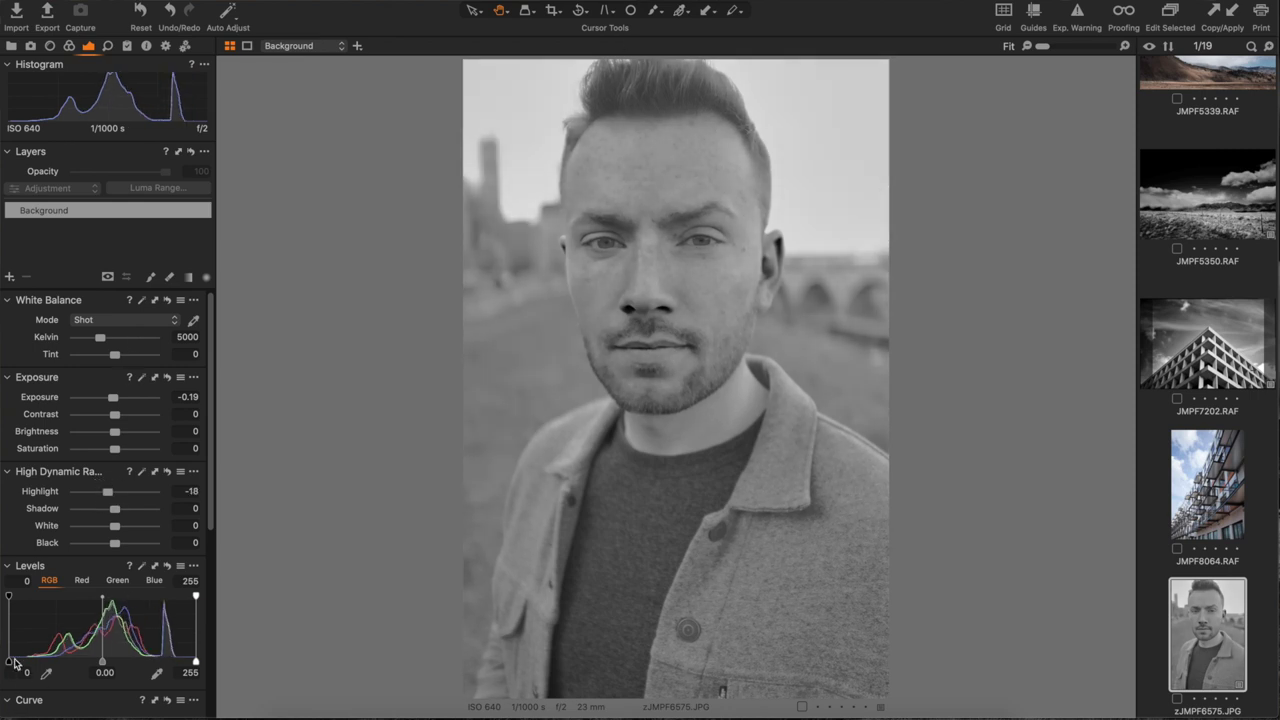
pyautogui.moveTo(10, 661); pyautogui.dragTo(13, 661)
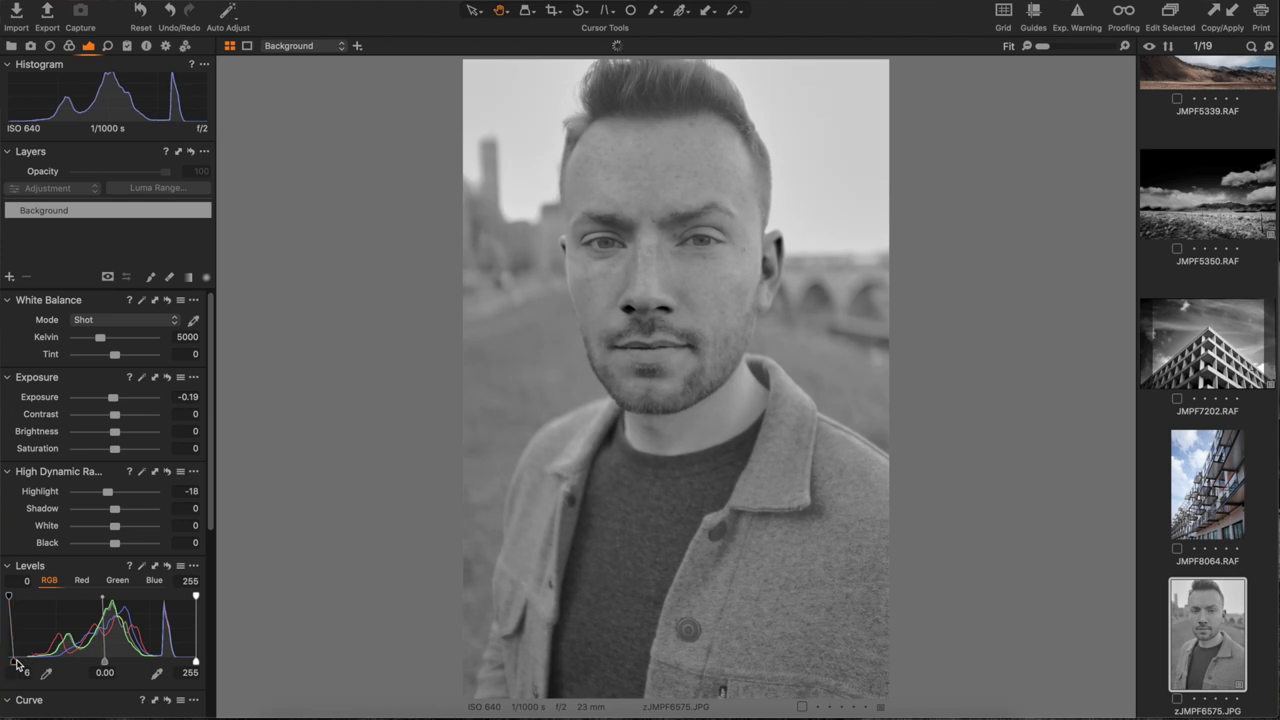
pyautogui.click(69, 46)
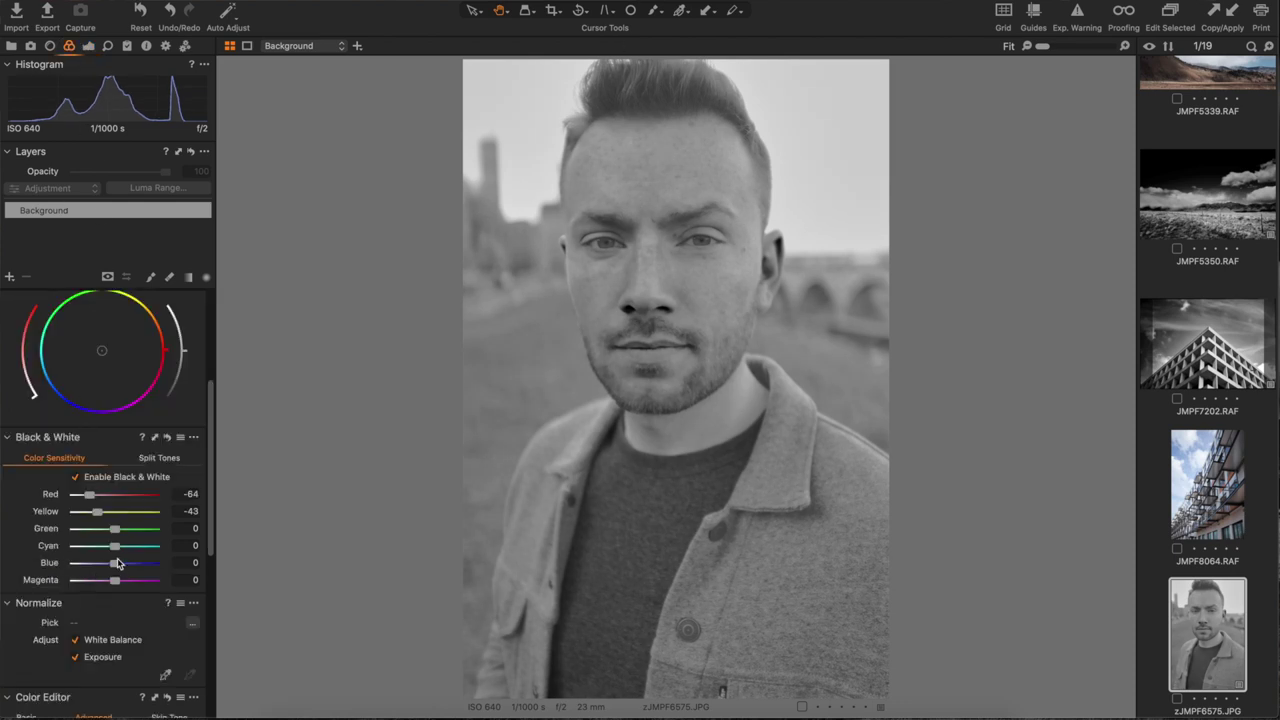
# Darken the portrait's black-and-white mix with Blue -34 and Cyan -32.
pyautogui.moveTo(116, 565); pyautogui.dragTo(116, 565)
pyautogui.moveTo(116, 568); pyautogui.dragTo(116, 535)
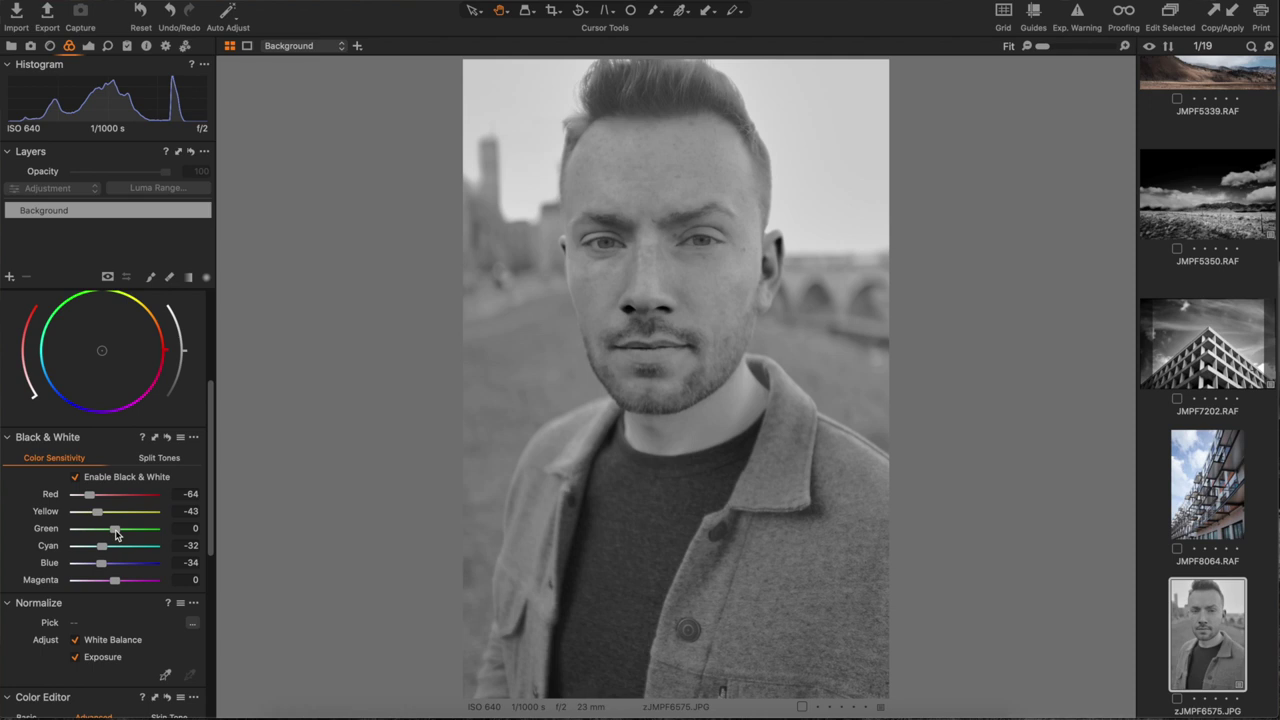
pyautogui.scroll(10, 116, 535)
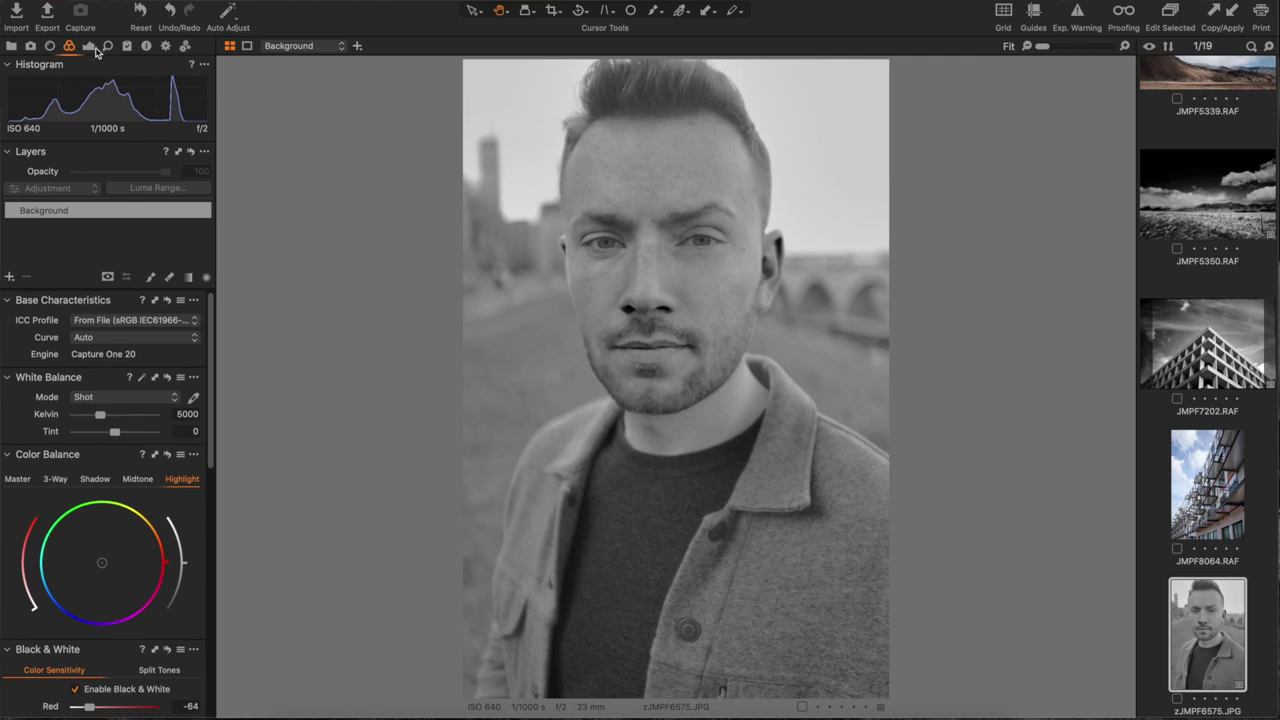
# Give the portrait Clarity 60 and a negative vignette to darken the corners.
pyautogui.click(95, 48)
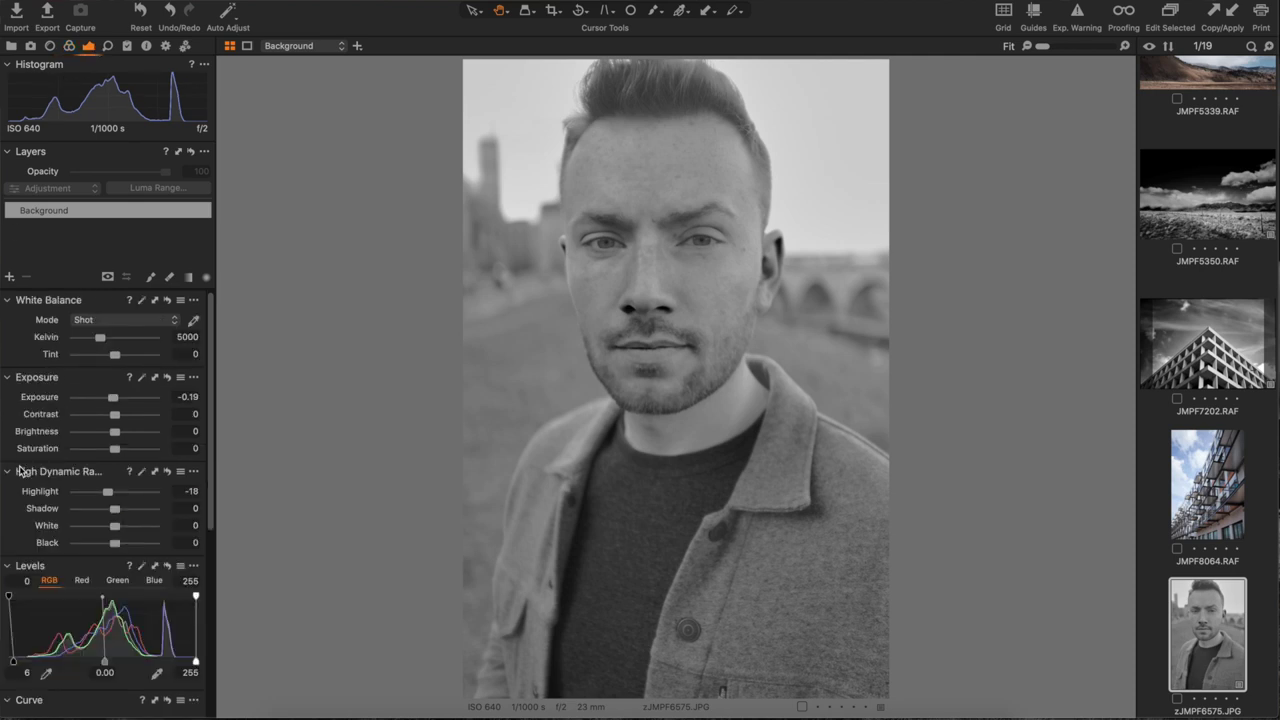
pyautogui.scroll(-5, 21, 472)
pyautogui.scroll(-3, 21, 472)
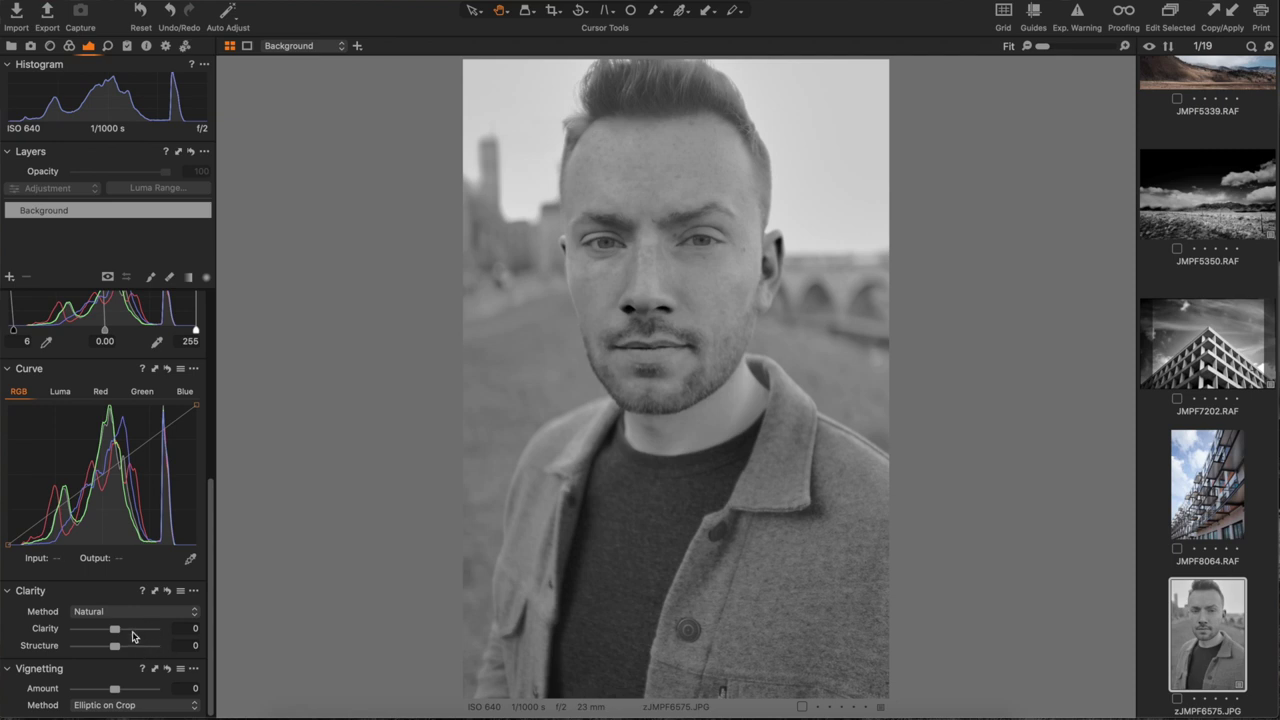
pyautogui.moveTo(133, 633); pyautogui.dragTo(139, 633)
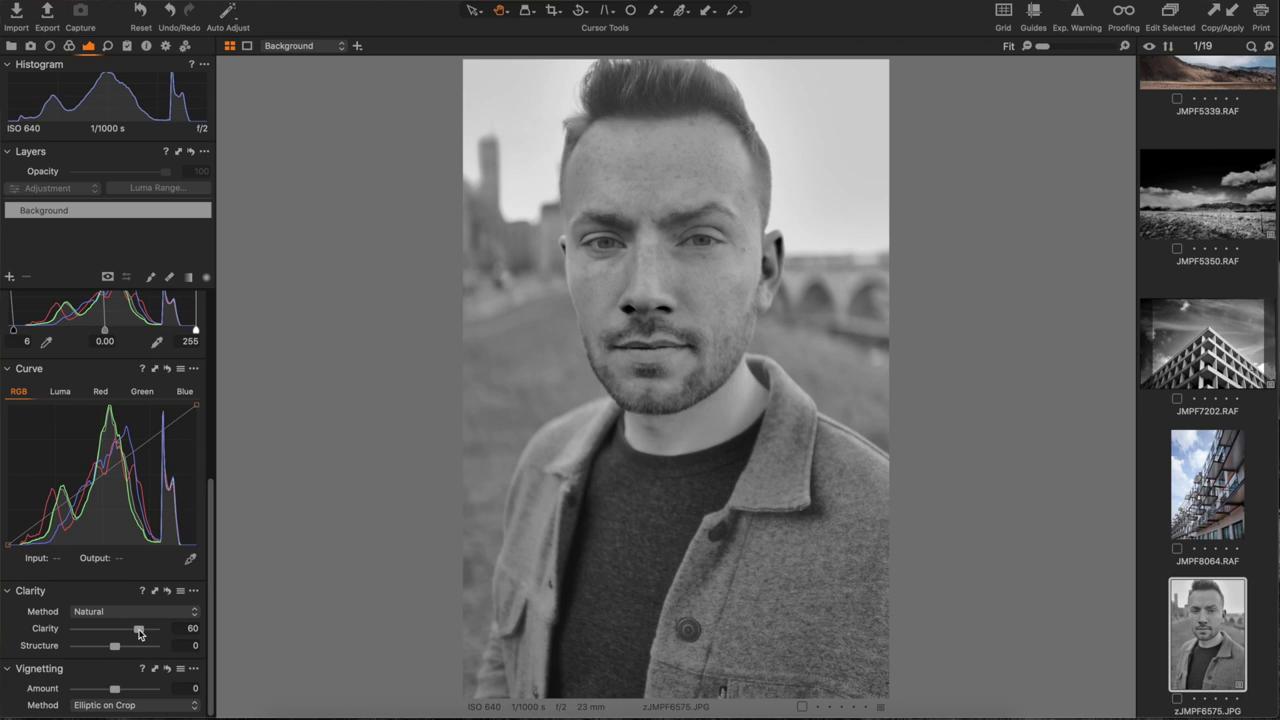
pyautogui.moveTo(104, 688); pyautogui.dragTo(108, 692)
# Set the portrait's Levels to a black point of 10 and white point of 233.
pyautogui.scroll(5, 50, 525)
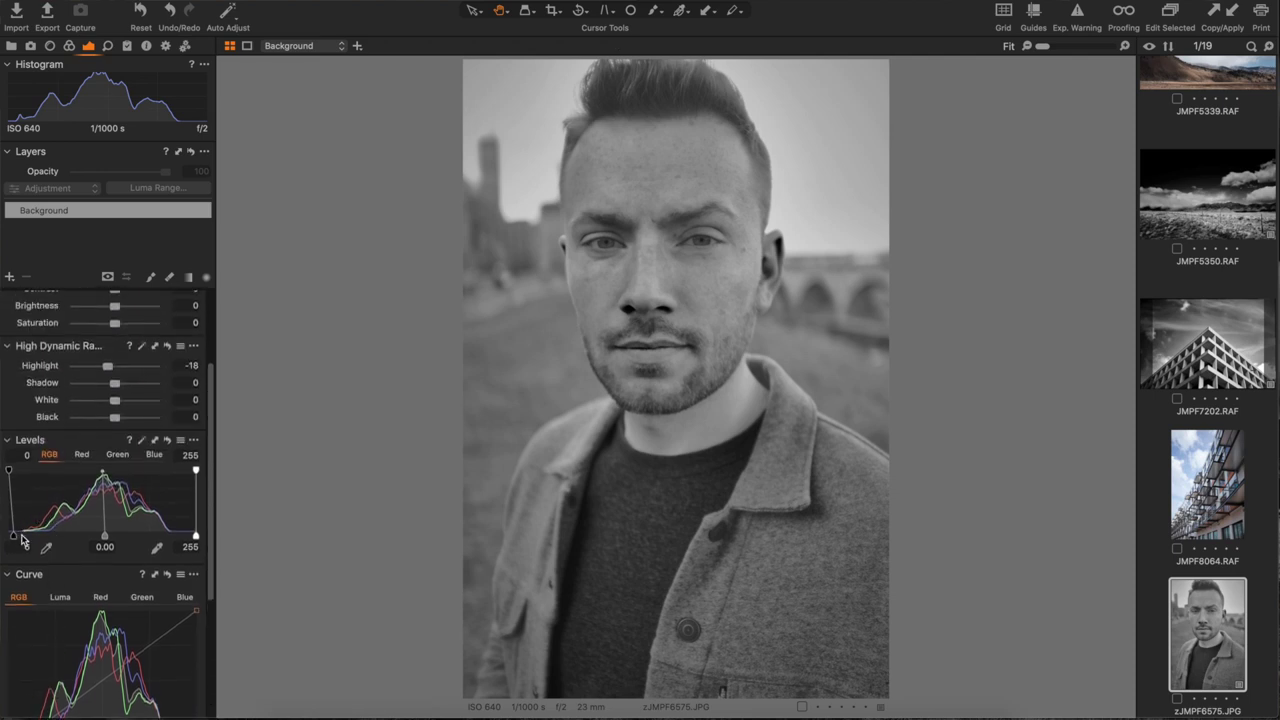
pyautogui.moveTo(15, 534); pyautogui.dragTo(16, 535)
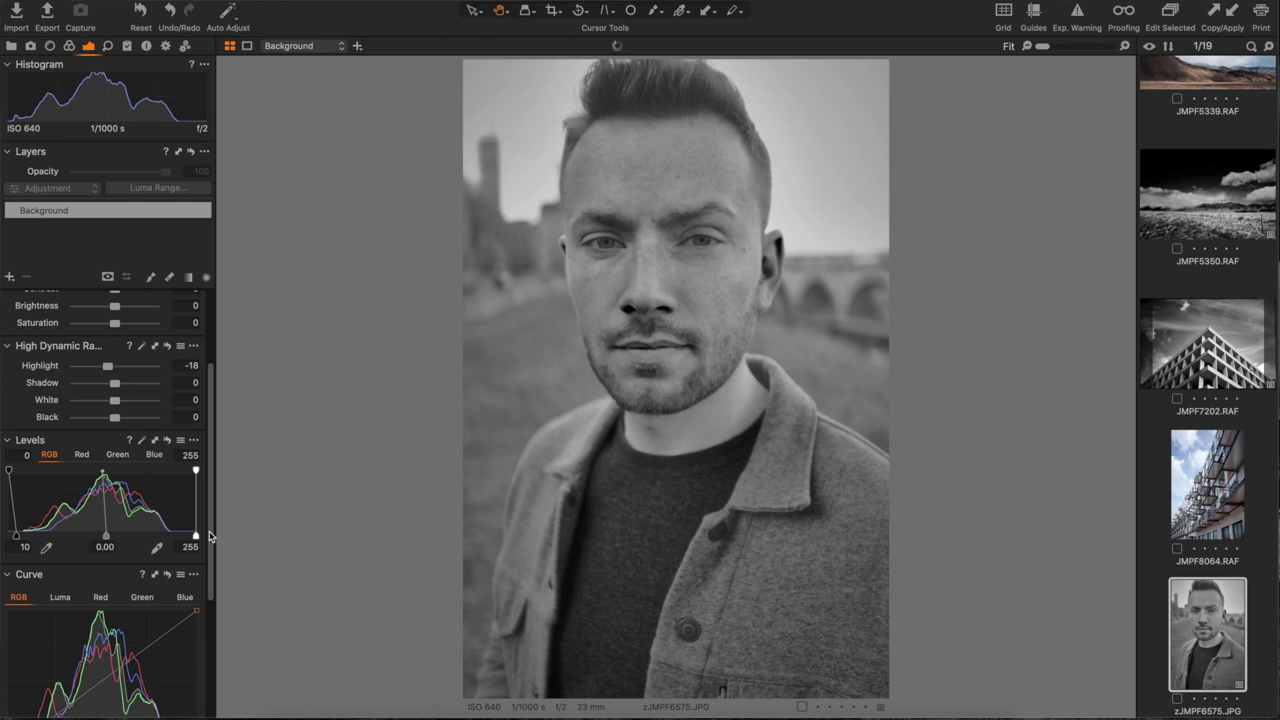
pyautogui.moveTo(196, 536); pyautogui.dragTo(180, 538)
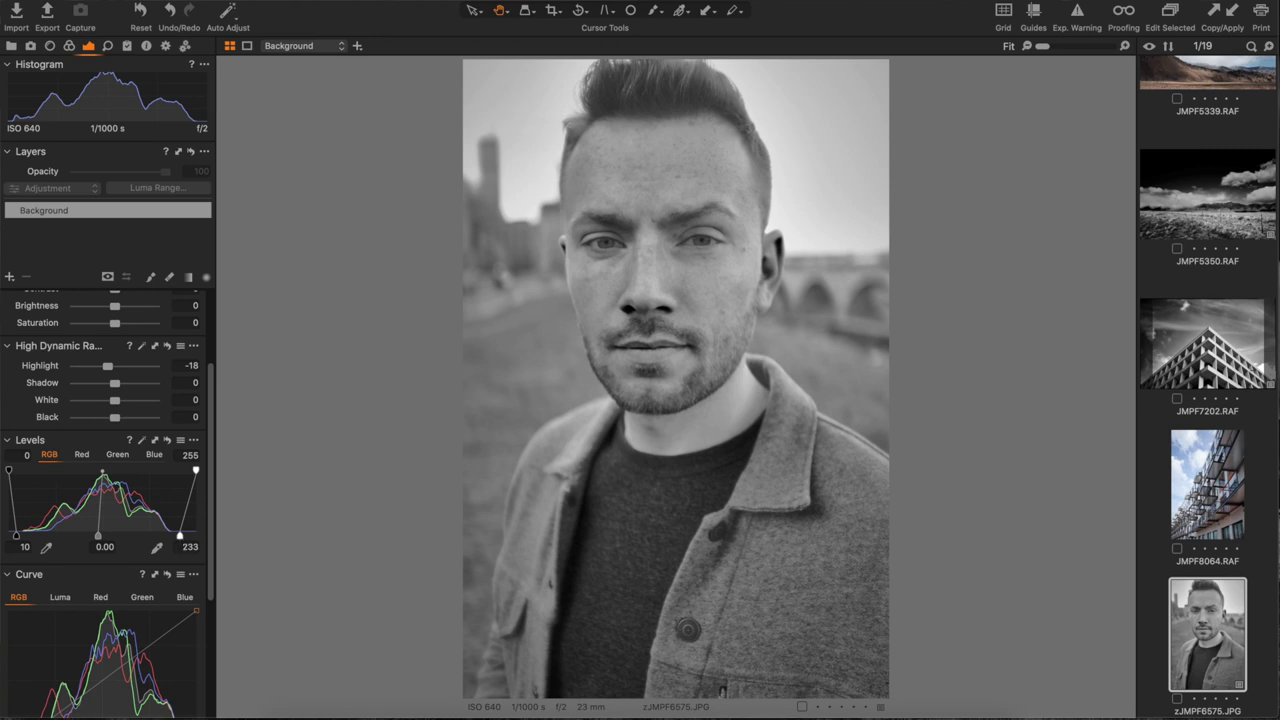
# Compare against the original, then raise the portrait's Contrast to 32.
pyautogui.click(142, 12)
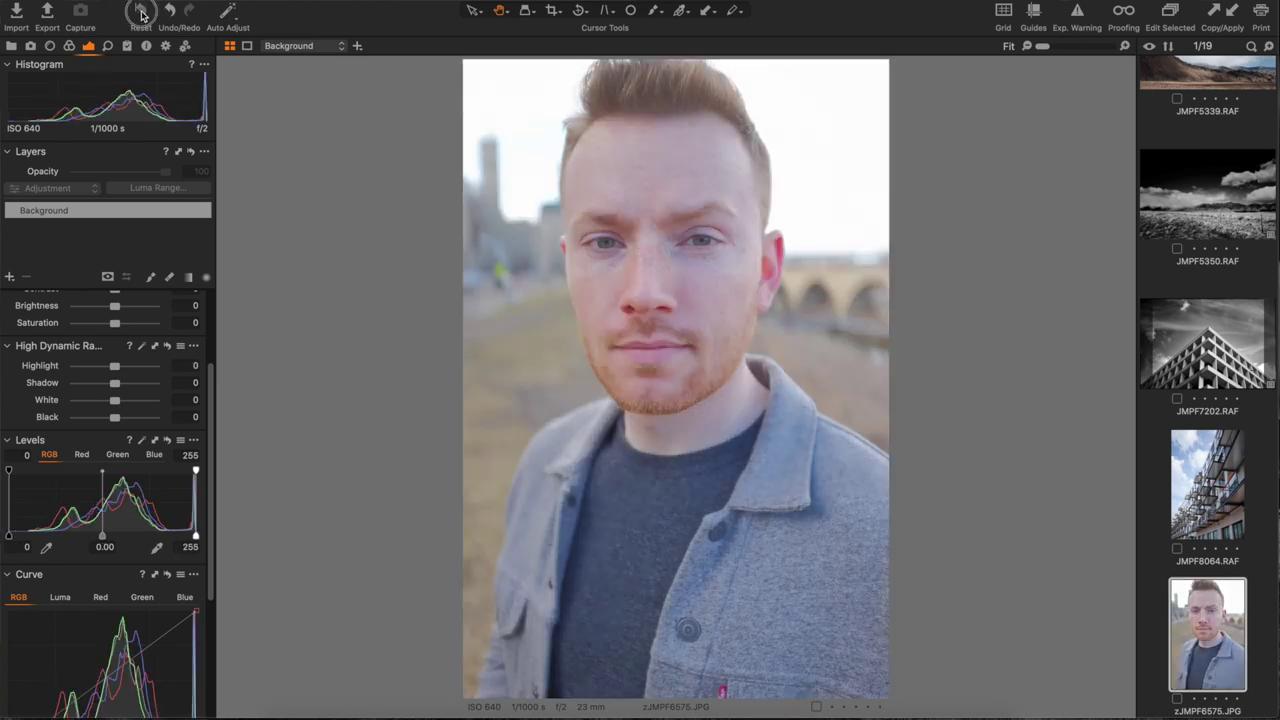
pyautogui.moveTo(142, 12); pyautogui.dragTo(142, 12)
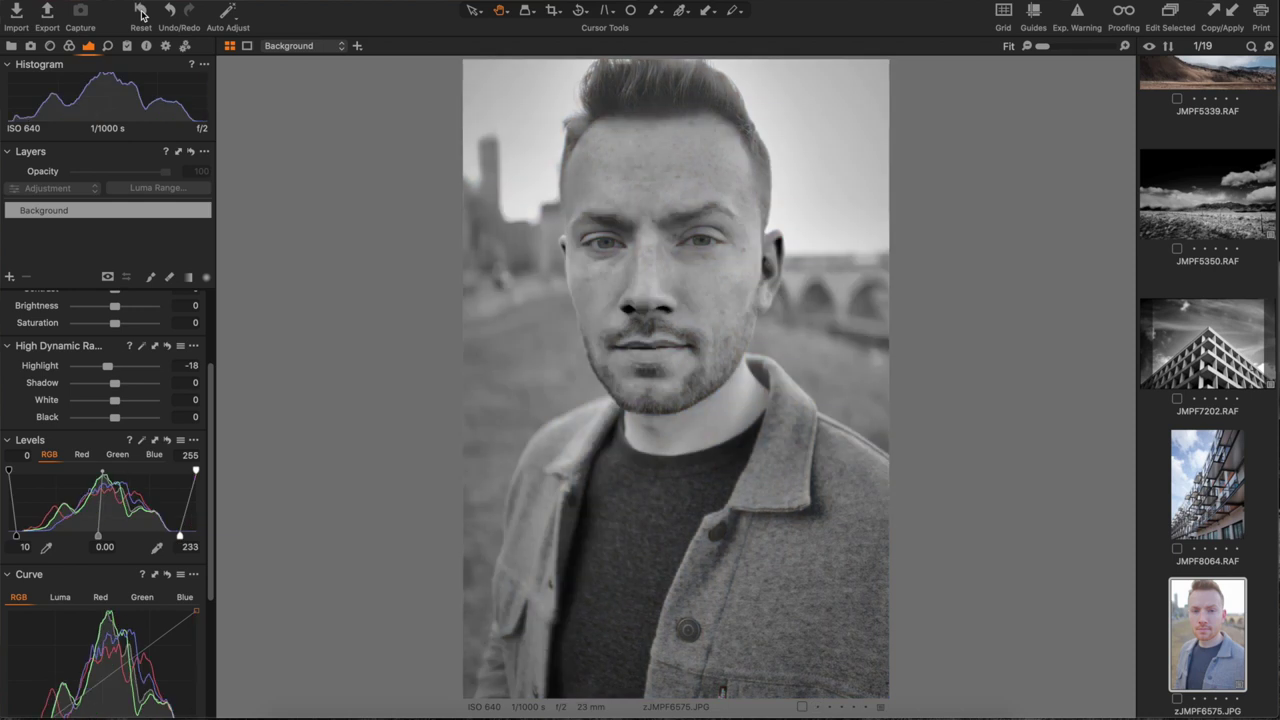
pyautogui.scroll(4, 93, 395)
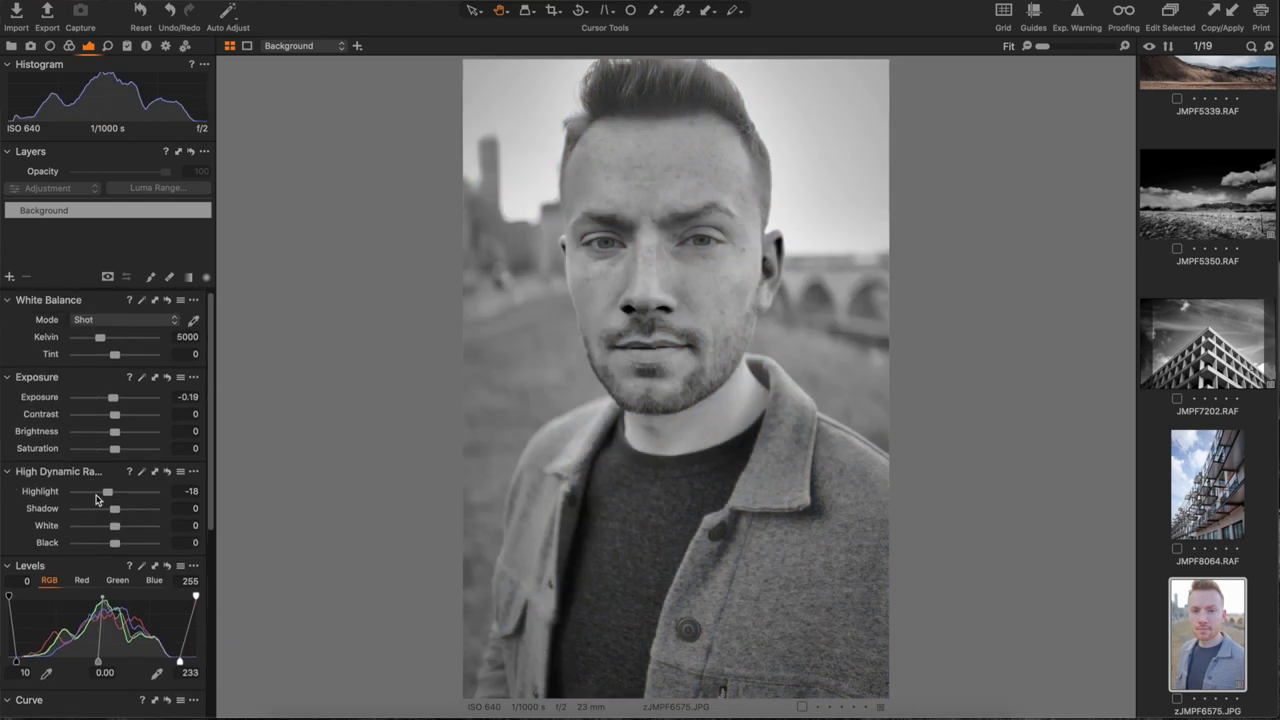
pyautogui.click(127, 418)
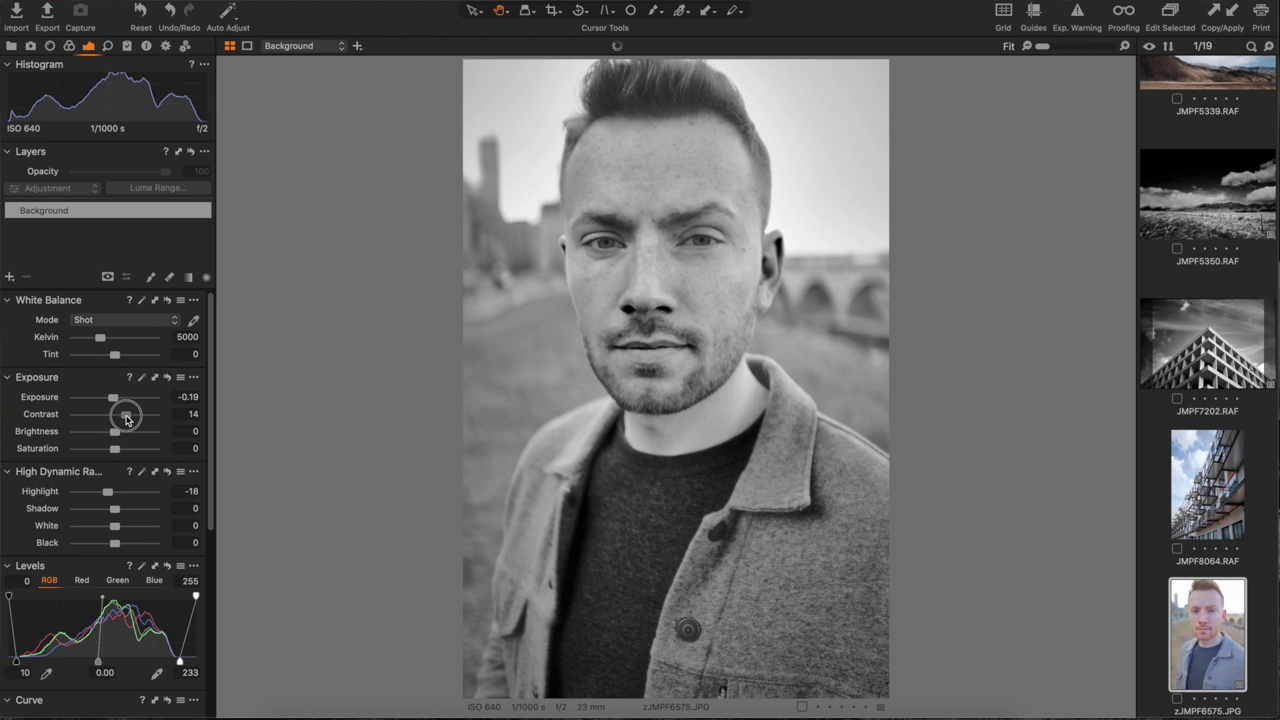
pyautogui.moveTo(127, 418); pyautogui.dragTo(141, 422)
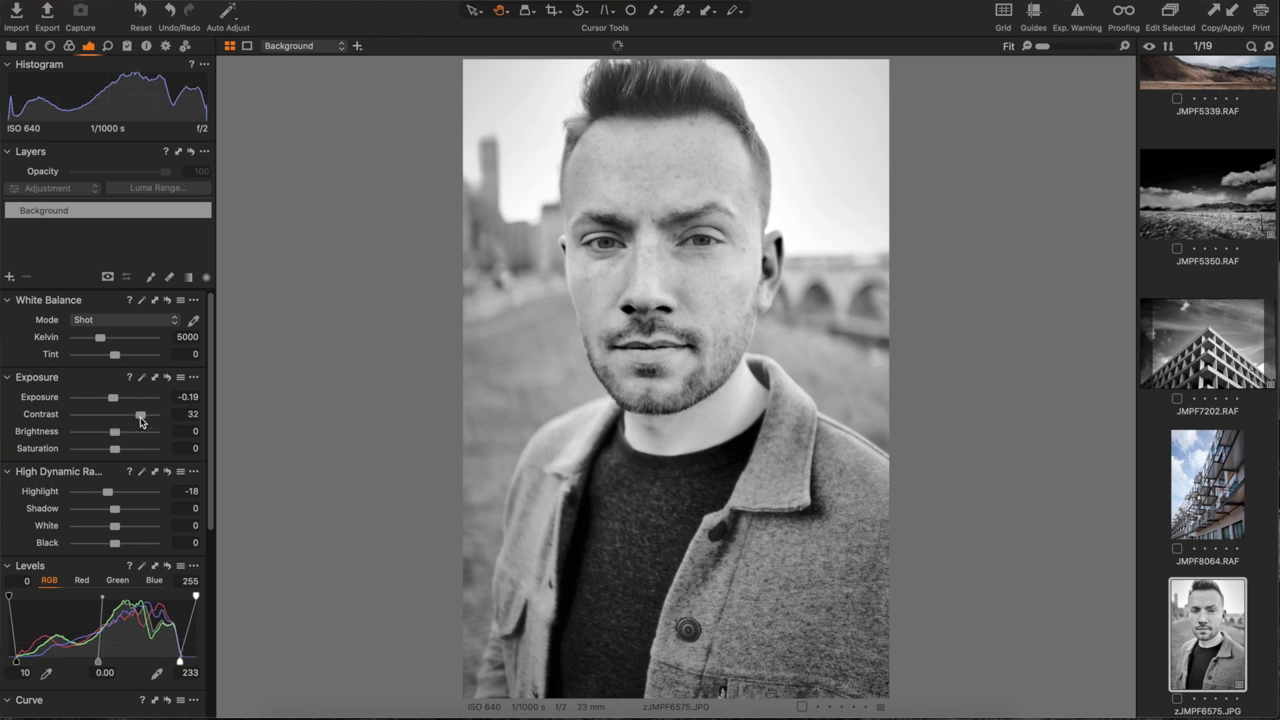